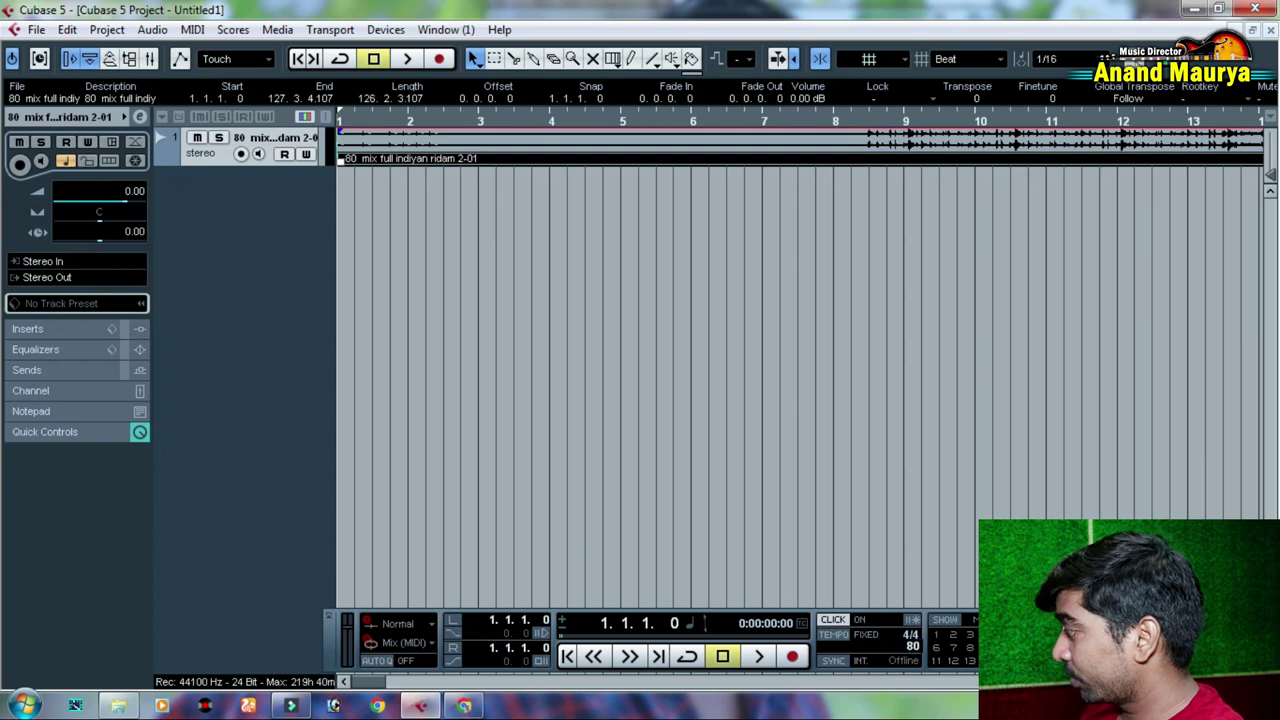
# Step: Set the project tempo to 80 BPM
pyautogui.write('0')
pyautogui.click(769, 440)
# Step: Turn off the metronome click and trim the start of the "80 mix full indiyan ridam 2-01" rhythm clip to bar 6
pyautogui.moveTo(685, 121); pyautogui.dragTo(696, 208)
pyautogui.press('space')
pyautogui.press('space')
pyautogui.press('c')
pyautogui.press('space')
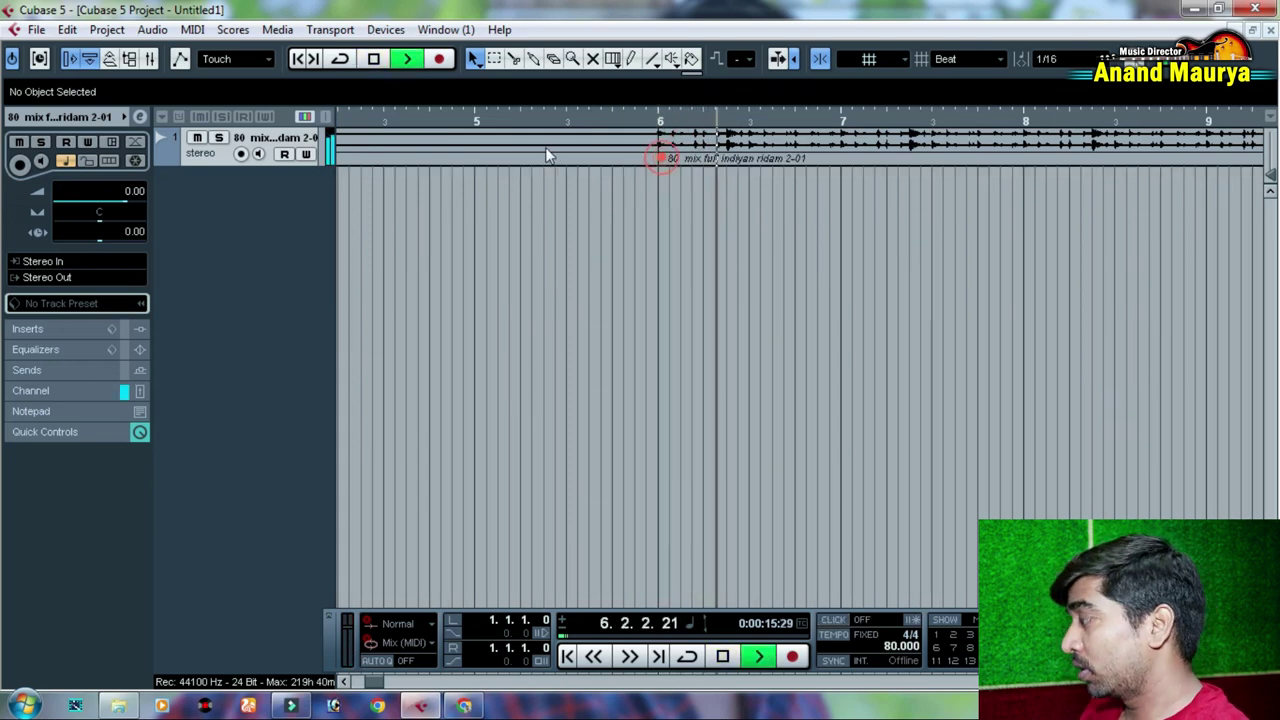
# Step: Move the trimmed rhythm clip to the start of the project at bar 1 and stop playback
pyautogui.hotkey('ctrl', 'a')
pyautogui.press('g')
pyautogui.press('g')
pyautogui.press('g')
pyautogui.press('g')
pyautogui.press('g')
pyautogui.moveTo(555, 158); pyautogui.dragTo(382, 185)
pyautogui.press('space')
pyautogui.moveTo(345, 119); pyautogui.dragTo(218, 150)
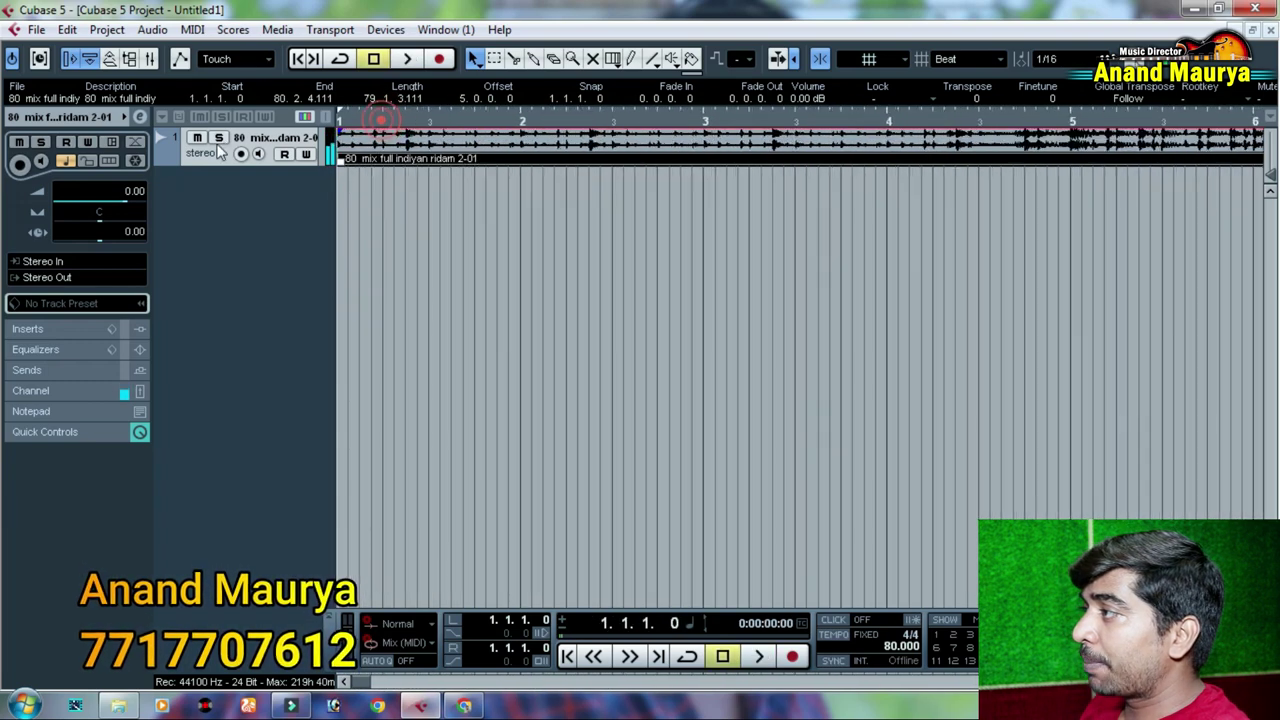
# Step: Add one instrument track that uses the Nexus VST instrument
pyautogui.rightClick(218, 224)
pyautogui.click(280, 247)
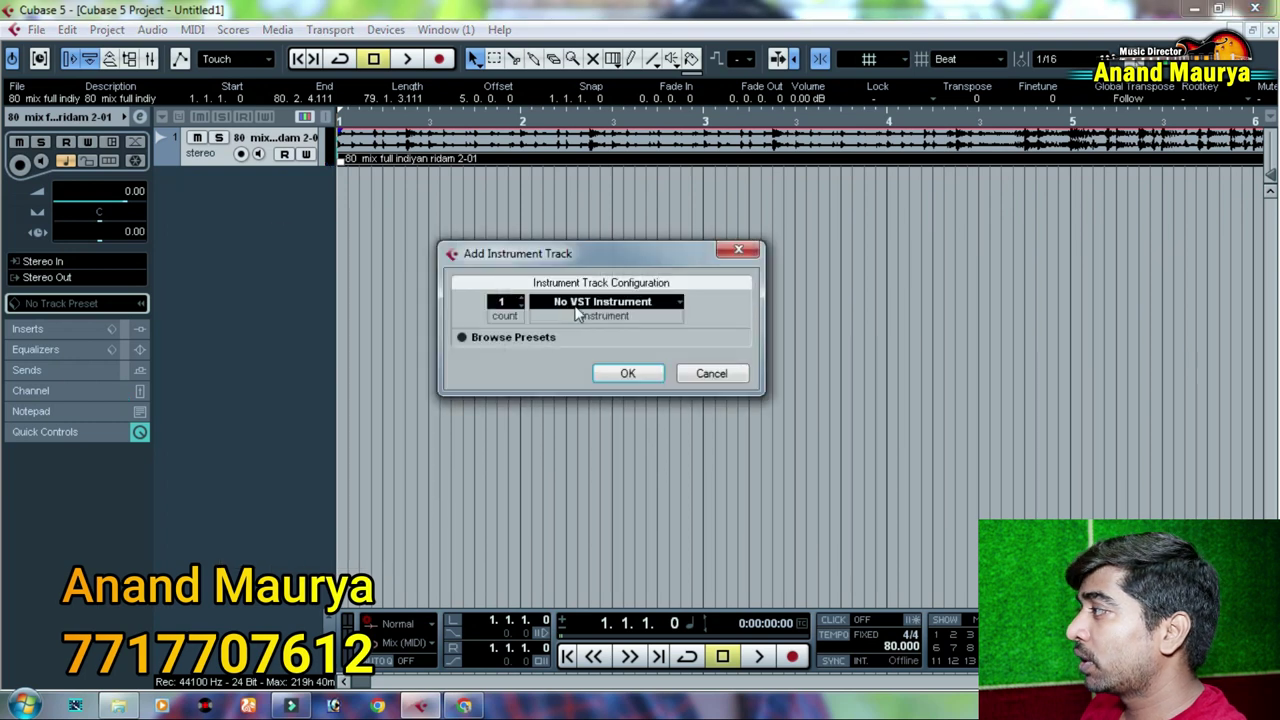
pyautogui.click(577, 314)
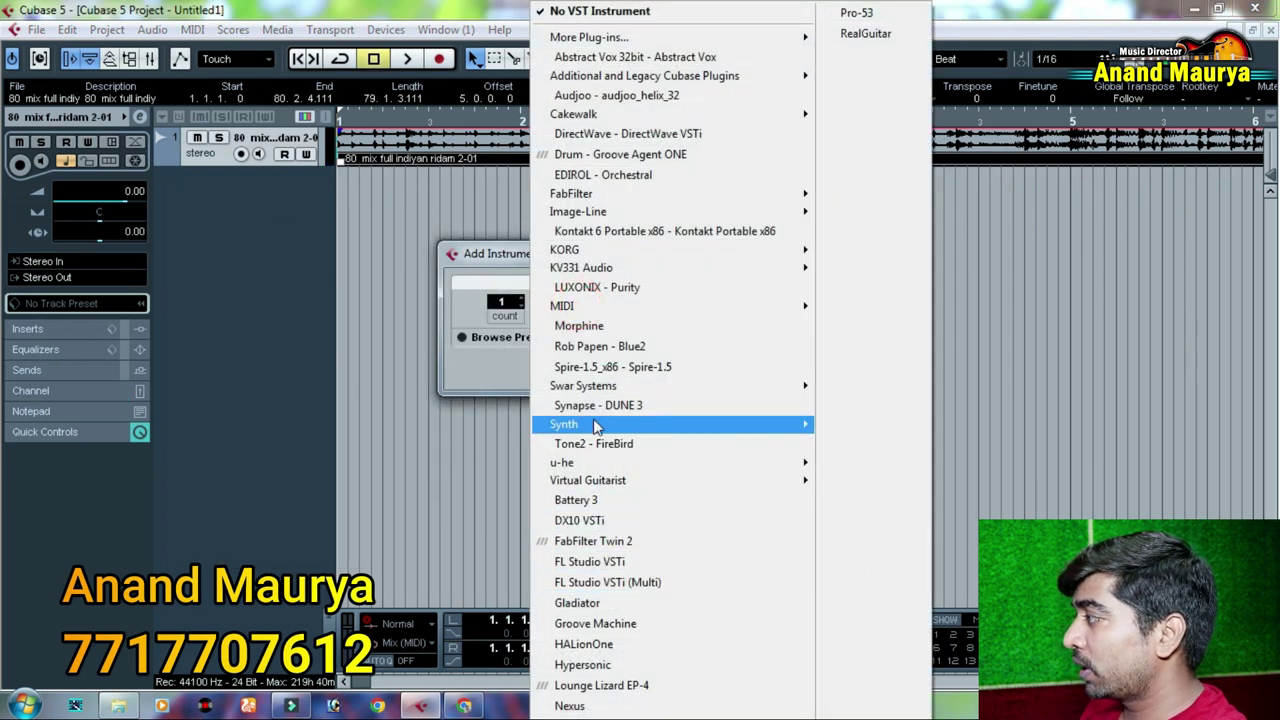
pyautogui.click(585, 708)
pyautogui.click(623, 373)
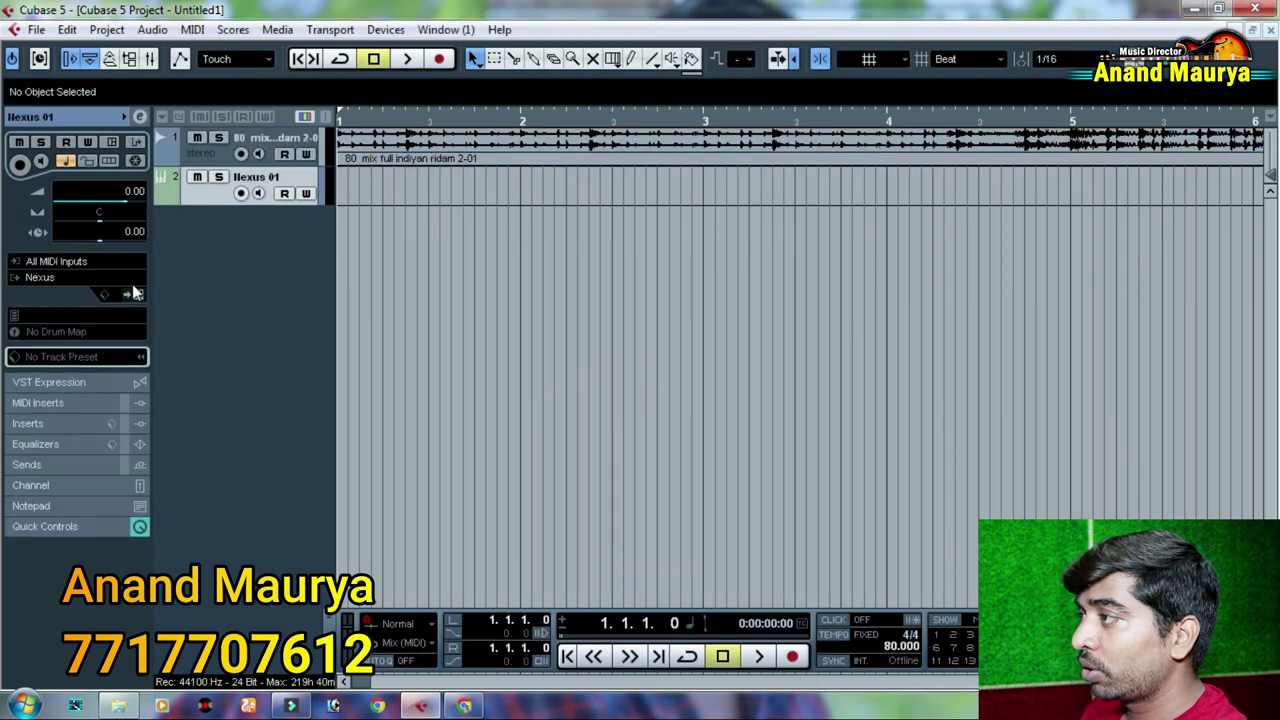
# Step: Load the Piano preset PN Ballad Epiano 2 in Nexus and arm the Nexus 01 track for recording
pyautogui.click(135, 289)
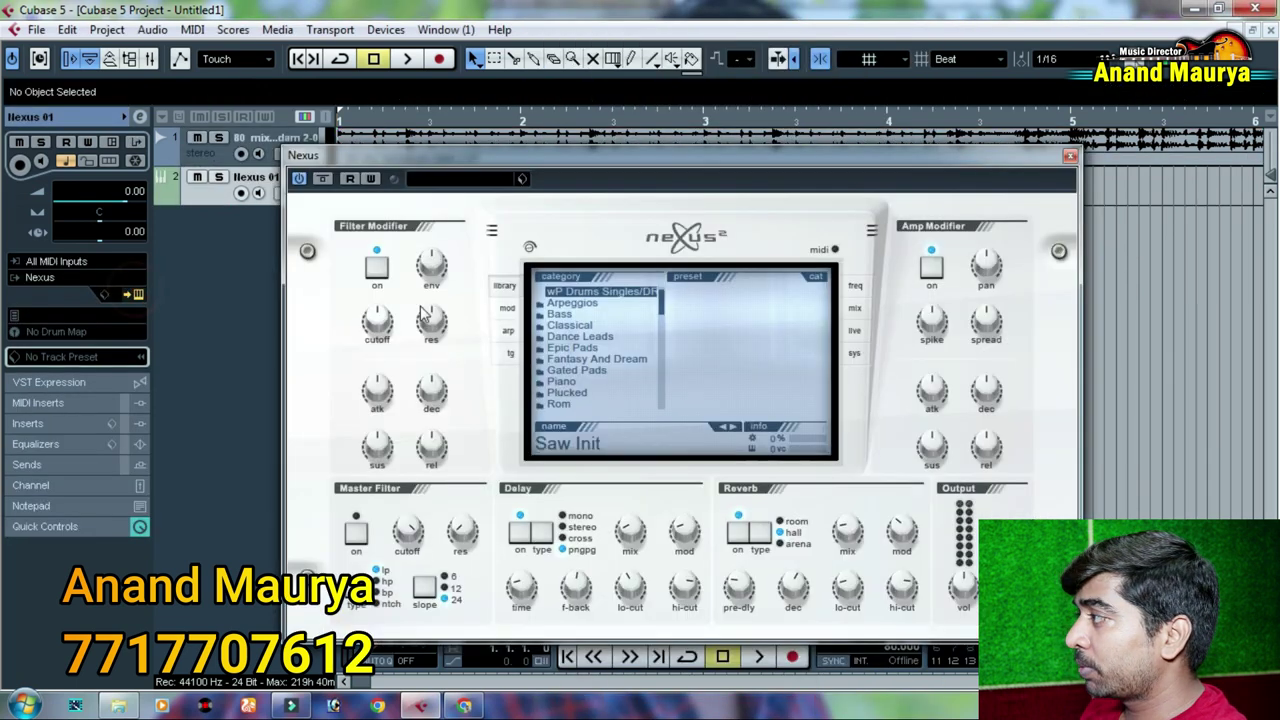
pyautogui.click(560, 381)
pyautogui.click(745, 315)
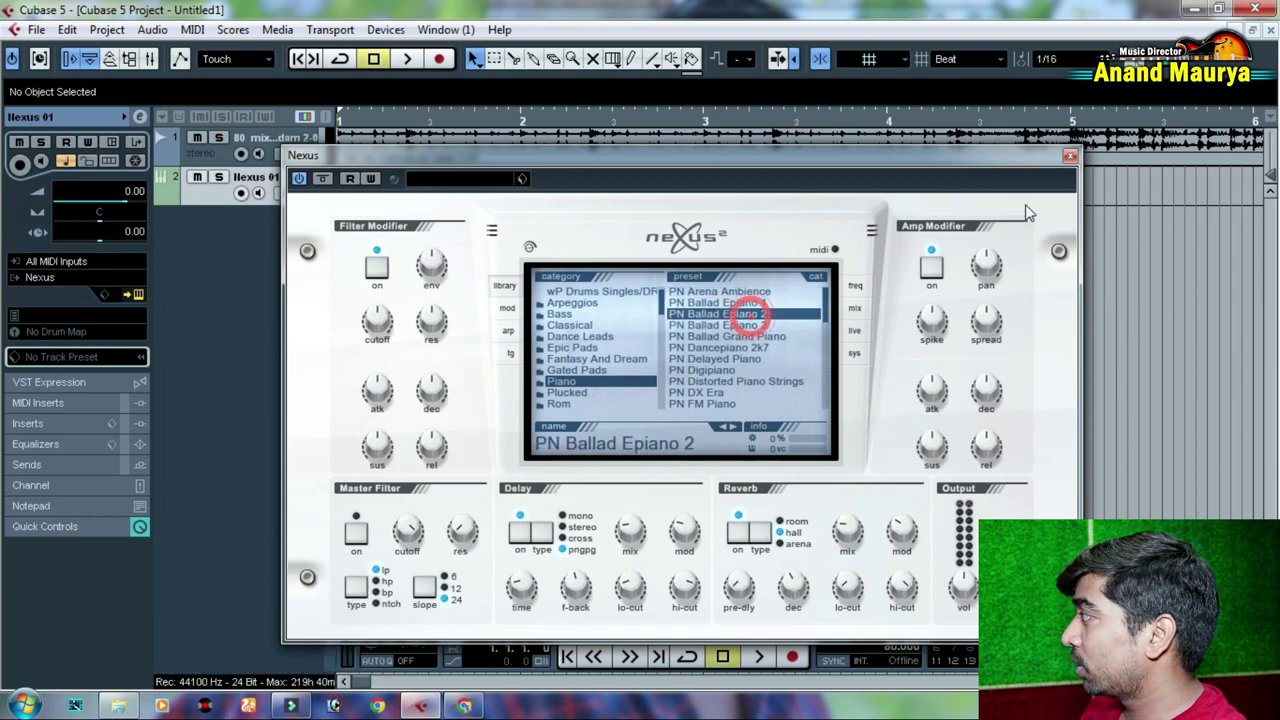
pyautogui.click(1070, 157)
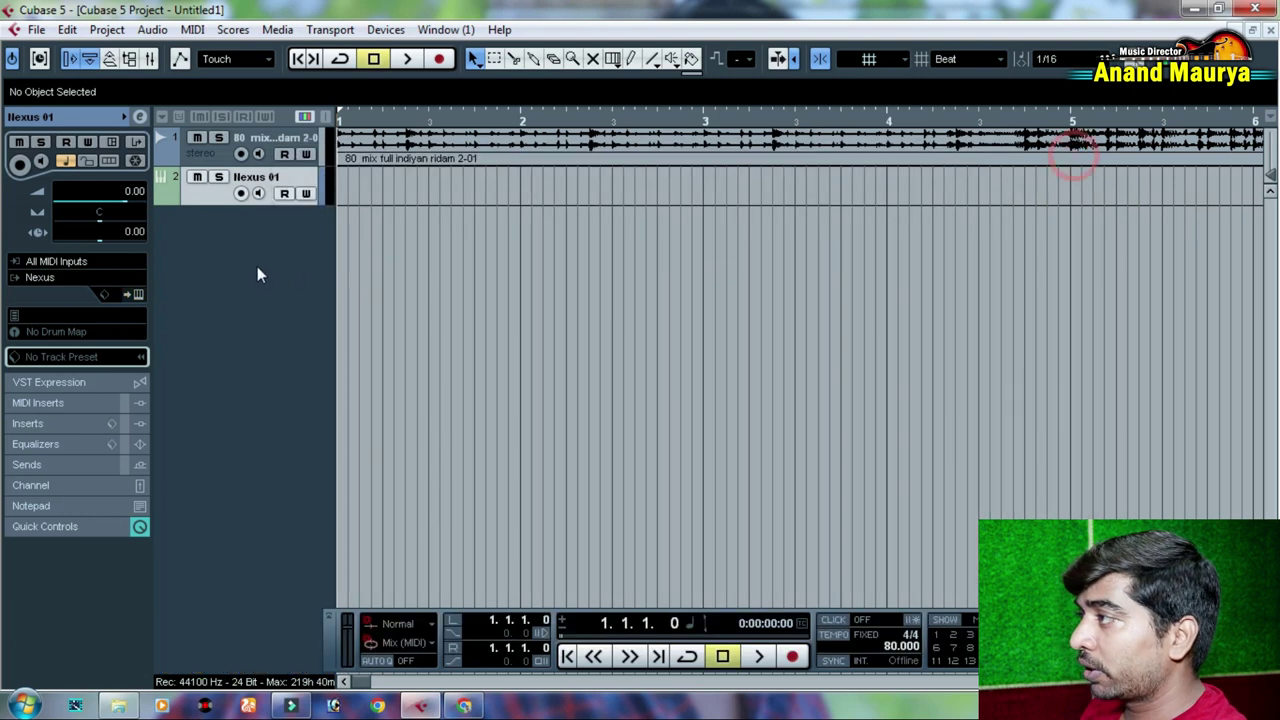
pyautogui.click(241, 194)
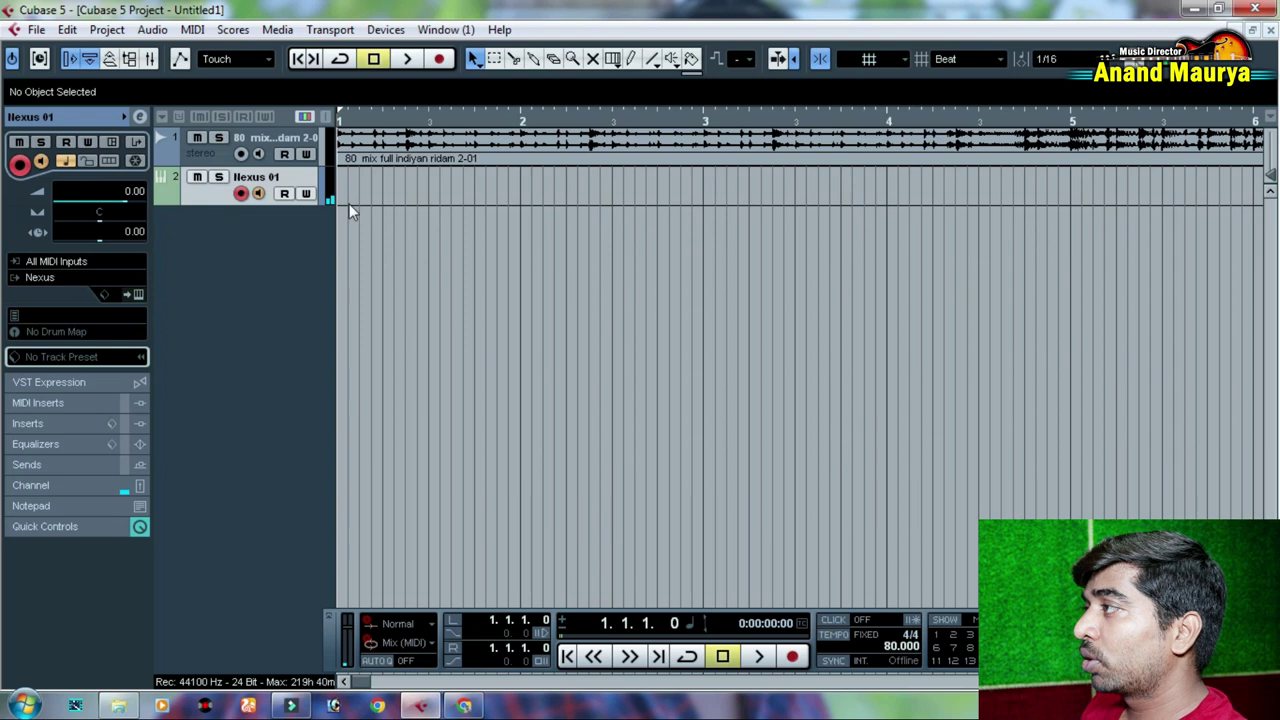
# Step: Change the Nexus 01 track's sound to the preset PN Ballad Epiano 3
pyautogui.moveTo(355, 118); pyautogui.dragTo(240, 179)
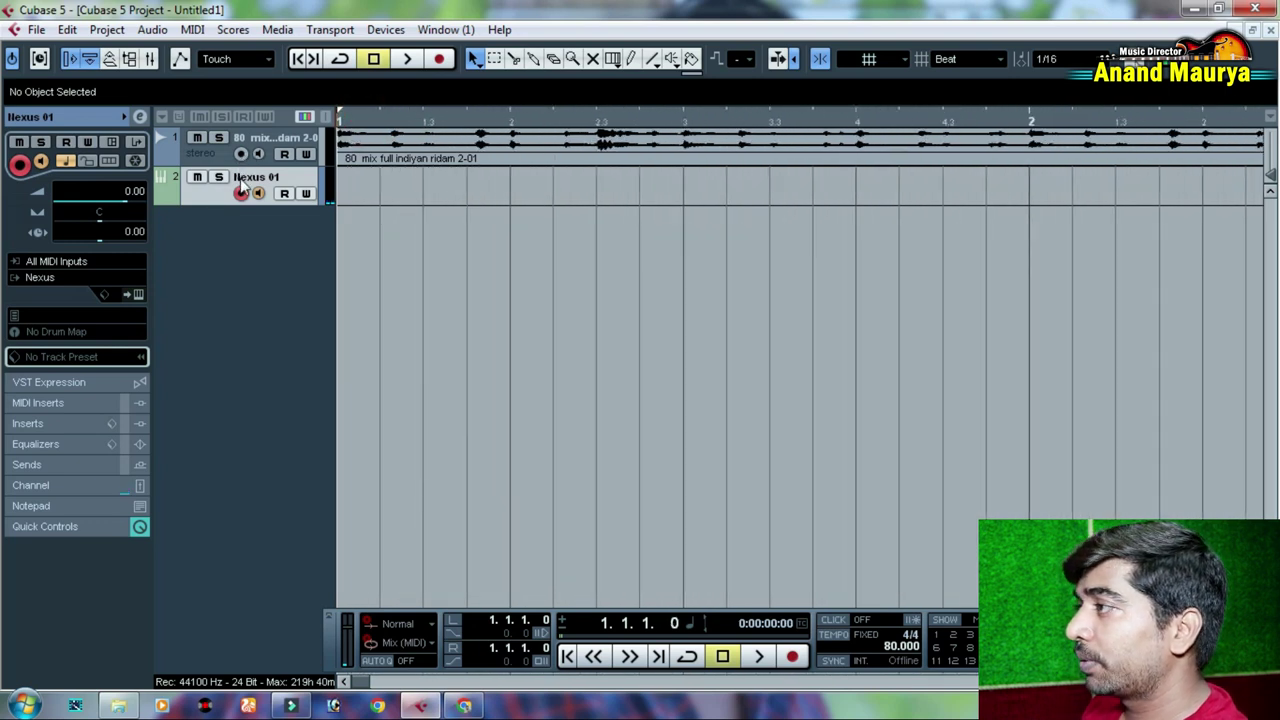
pyautogui.click(138, 294)
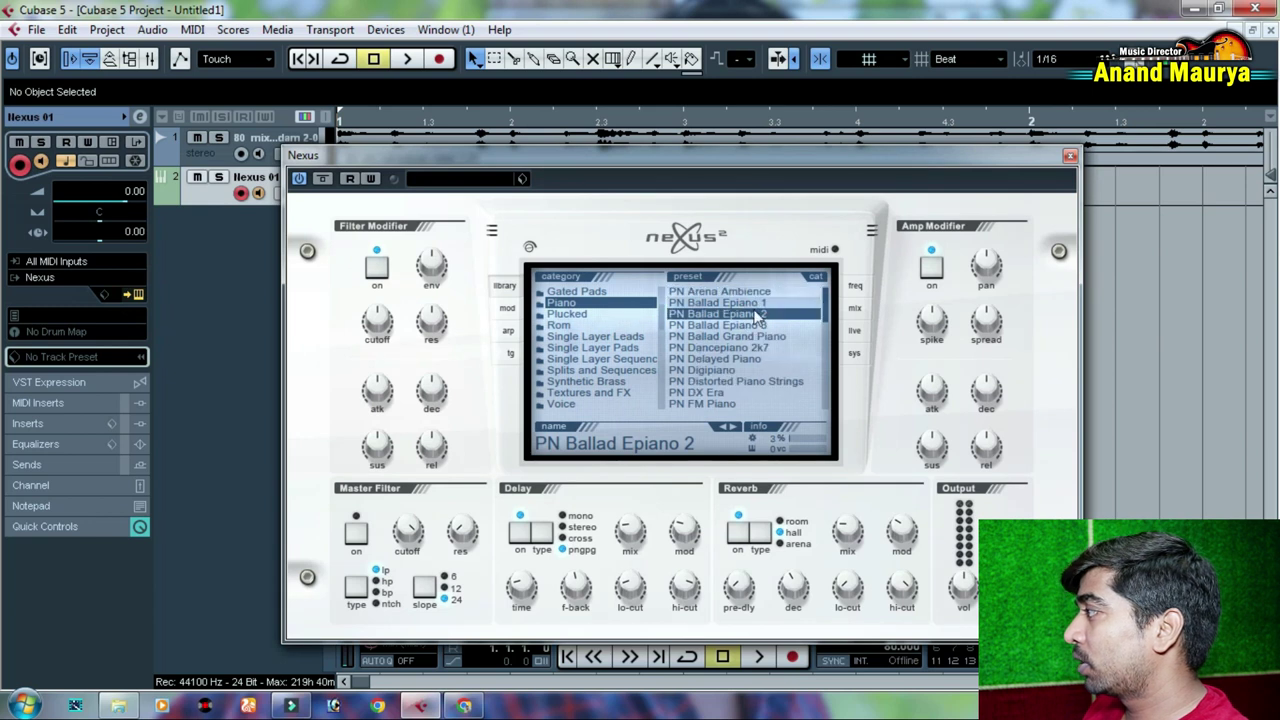
pyautogui.click(743, 325)
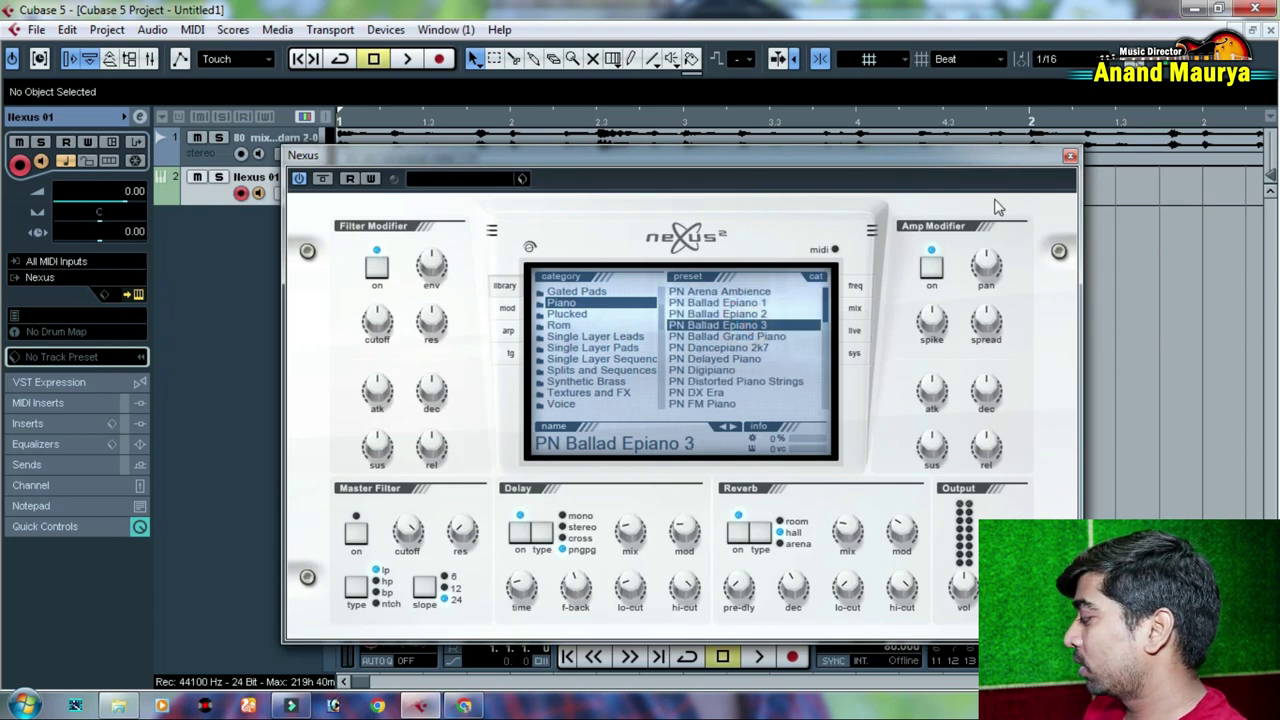
pyautogui.click(1069, 156)
# Step: Move the rhythm clip so it starts at bar 2, leaving a one-bar count-in
pyautogui.moveTo(384, 146); pyautogui.dragTo(1080, 145)
pyautogui.moveTo(866, 121); pyautogui.dragTo(282, 70)
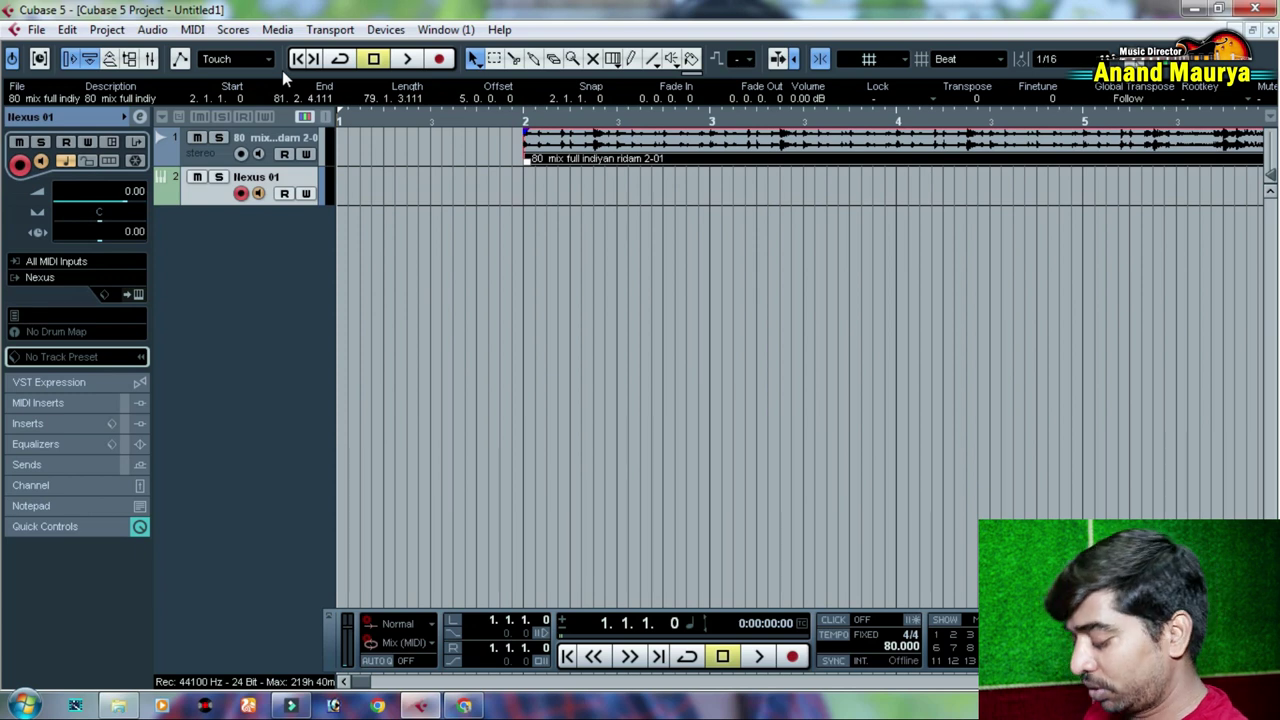
# Step: Record bar-long chords on Nexus 01 from bar 2 with the metronome on, alternating C4–D#4–G4 and A#3–D4–F4
pyautogui.press('space')
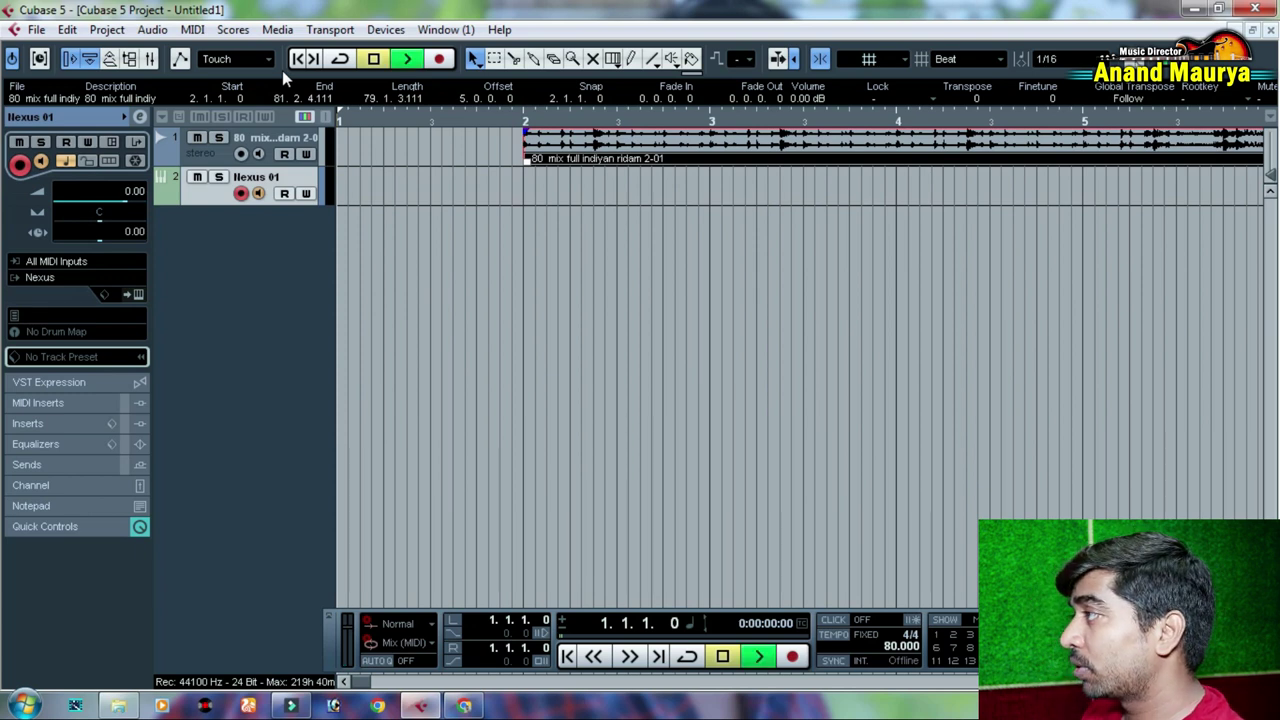
pyautogui.press('c')
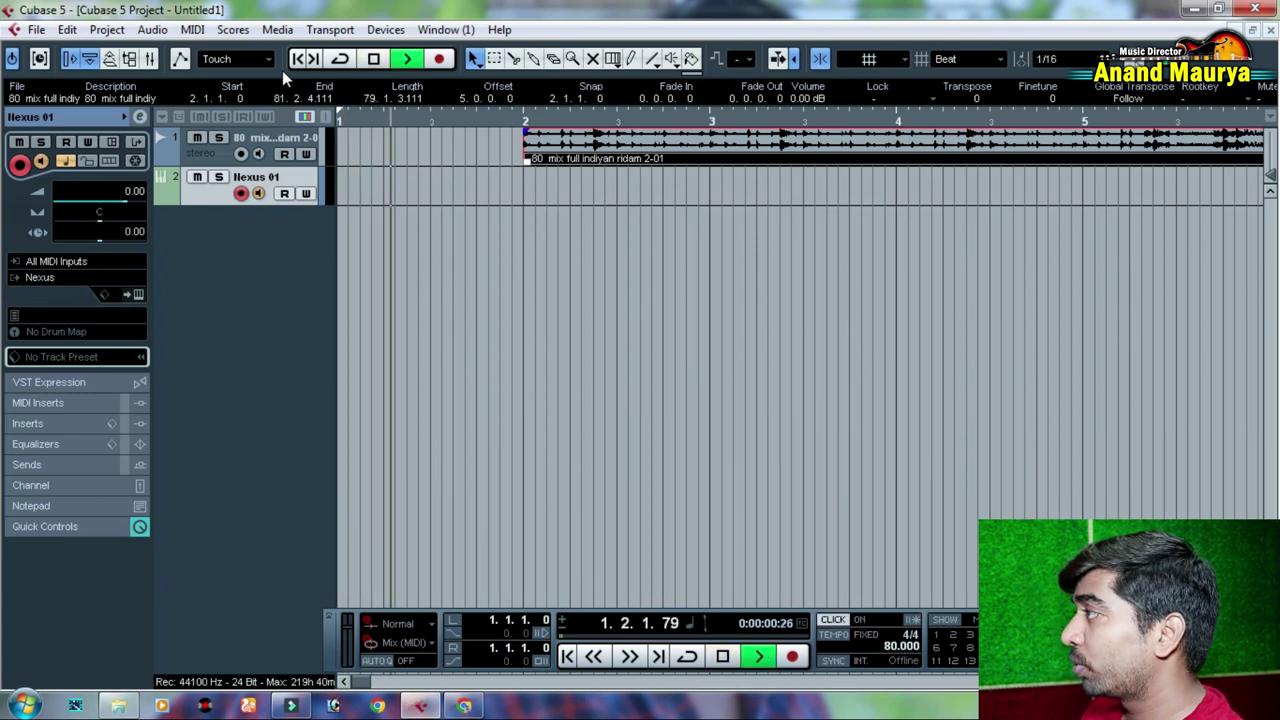
pyautogui.press('KP_Multiply')
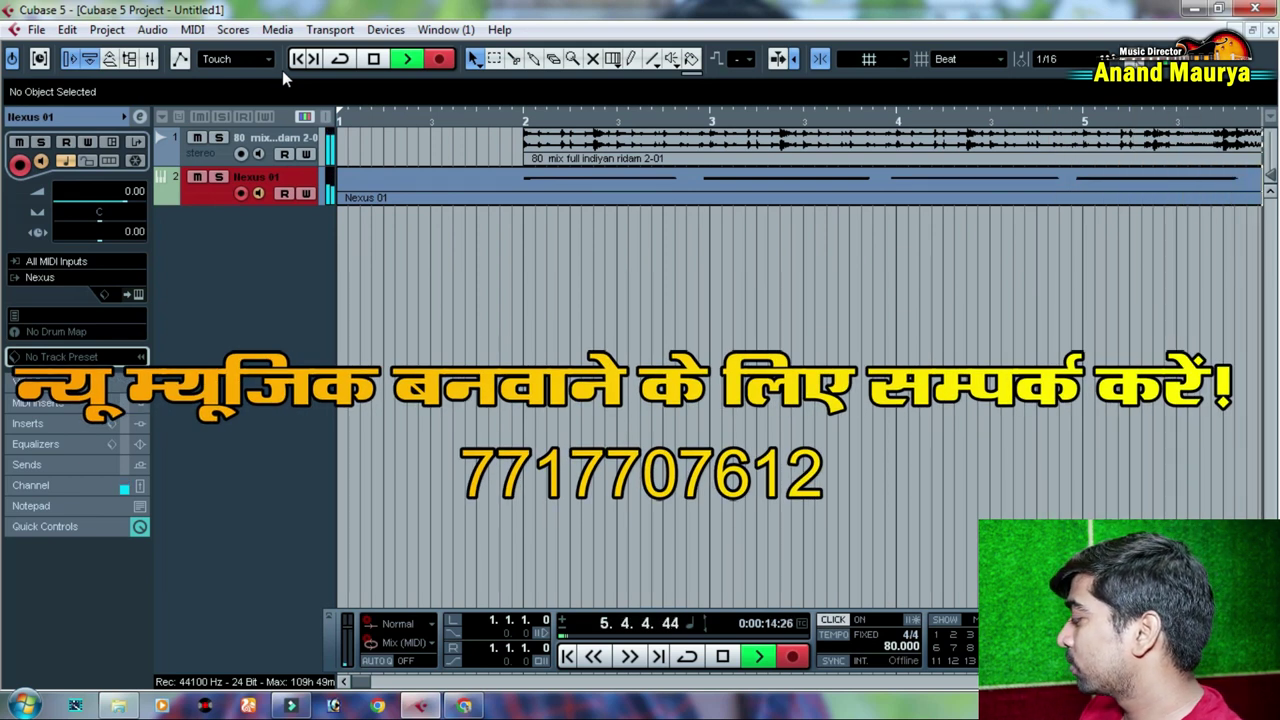
pyautogui.press('space')
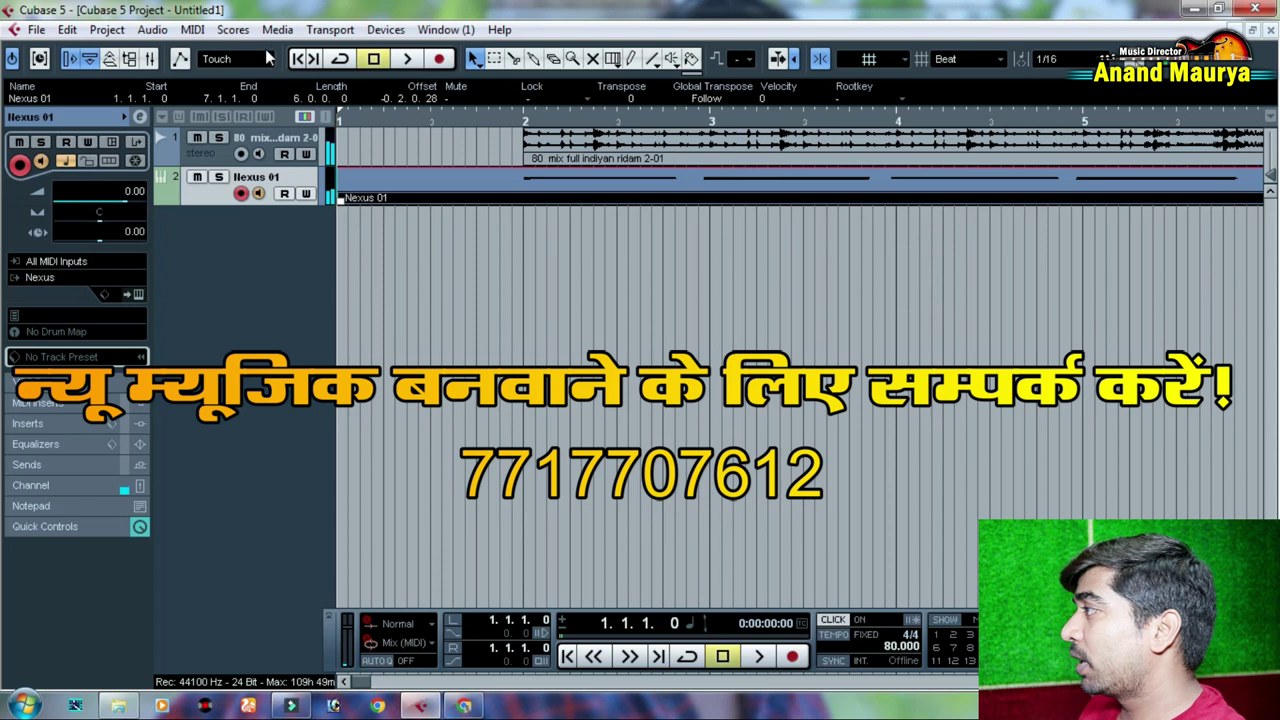
# Step: Delete the stray short F4 at bar 4, the short A#3 at bar 2 and the extra chord at bar 6 from the recorded part
pyautogui.doubleClick(536, 190)
pyautogui.scroll(-3, 537, 190)
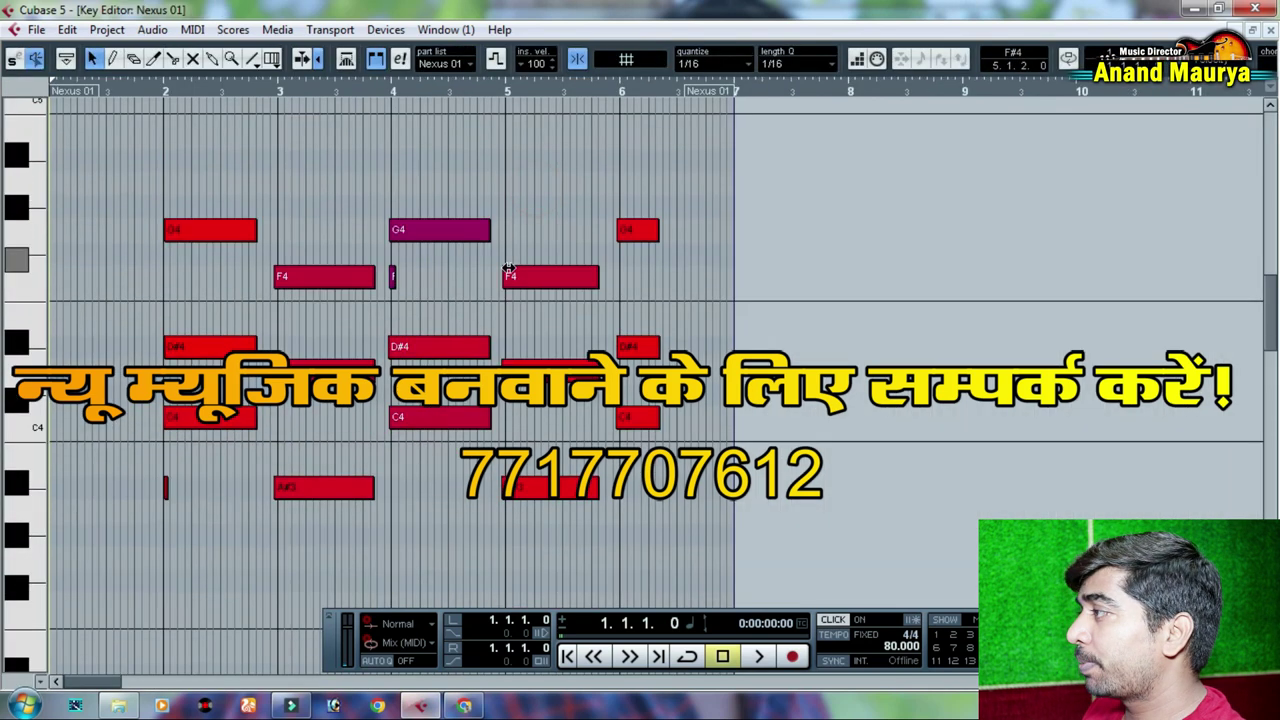
pyautogui.moveTo(423, 277); pyautogui.dragTo(393, 288)
pyautogui.press('Delete')
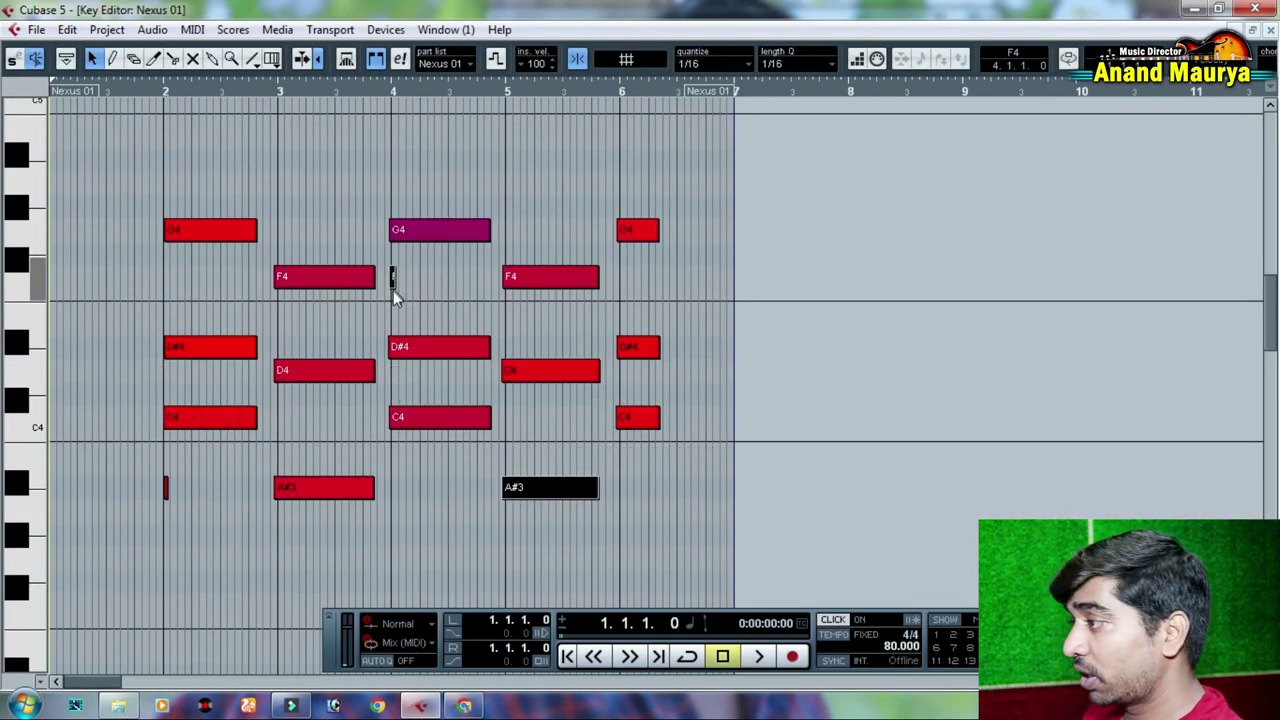
pyautogui.moveTo(209, 473); pyautogui.dragTo(144, 509)
pyautogui.press('Delete')
pyautogui.moveTo(690, 183); pyautogui.dragTo(637, 457)
pyautogui.press('Delete')
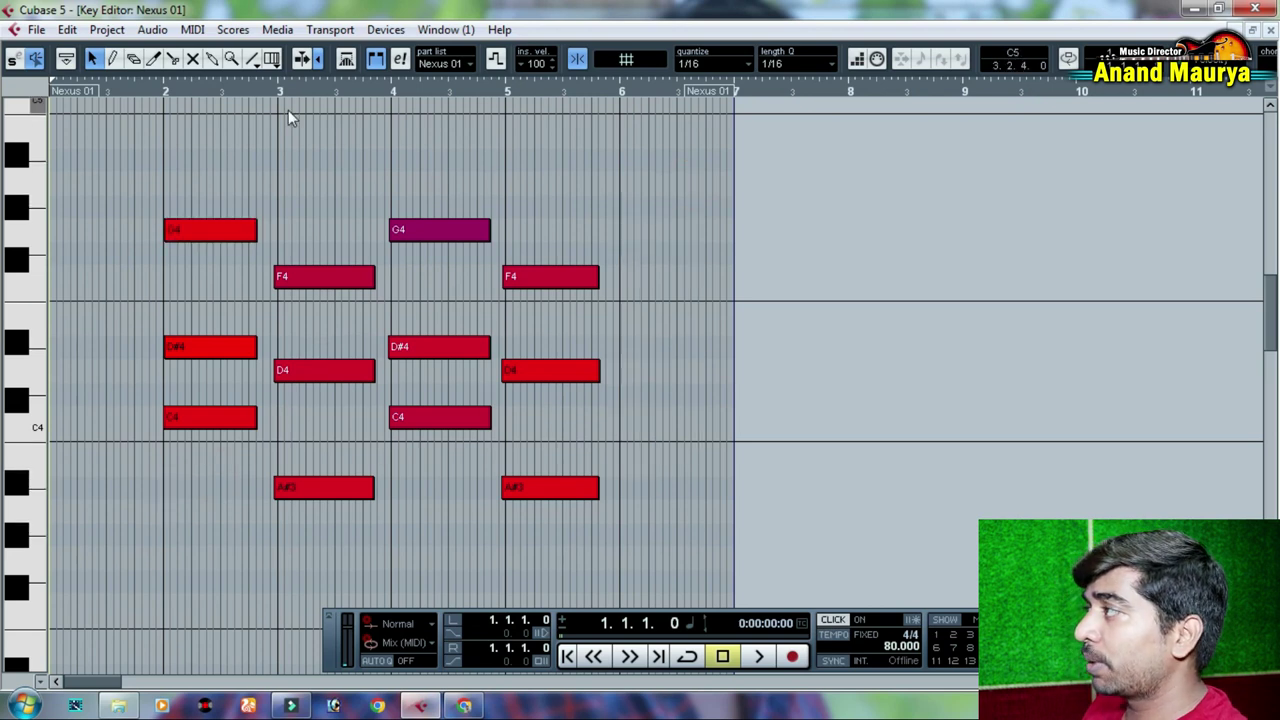
# Step: Quantize the starts and lengths of all chord notes to 1/1 so each chord fills a full bar
pyautogui.click(703, 72)
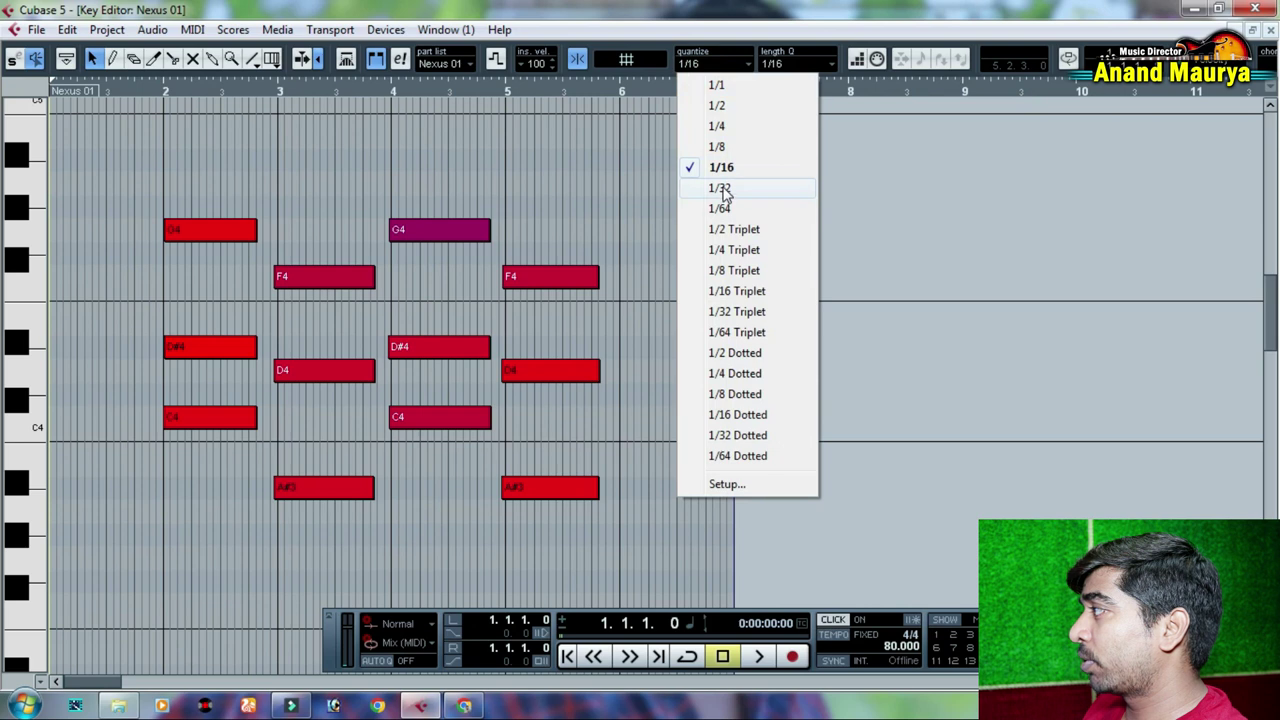
pyautogui.click(724, 187)
pyautogui.click(710, 69)
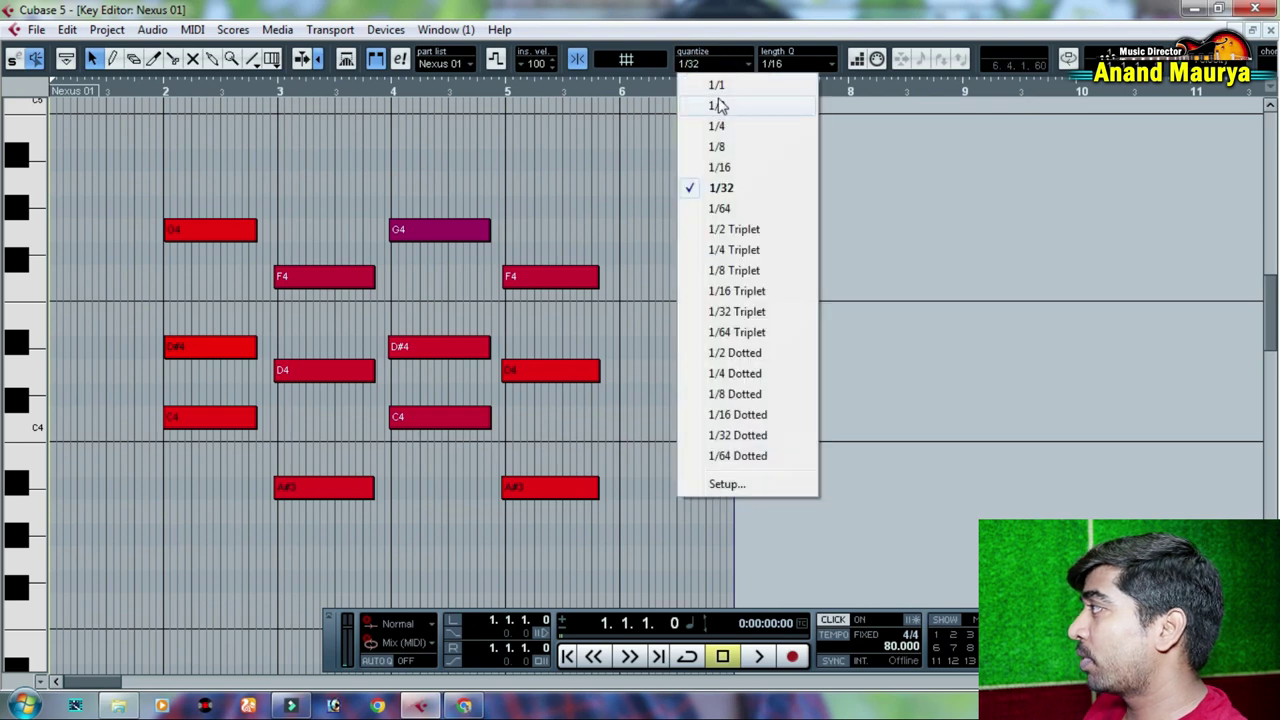
pyautogui.click(712, 88)
pyautogui.click(775, 66)
pyautogui.click(800, 105)
pyautogui.moveTo(673, 162); pyautogui.dragTo(215, 575)
pyautogui.press('q')
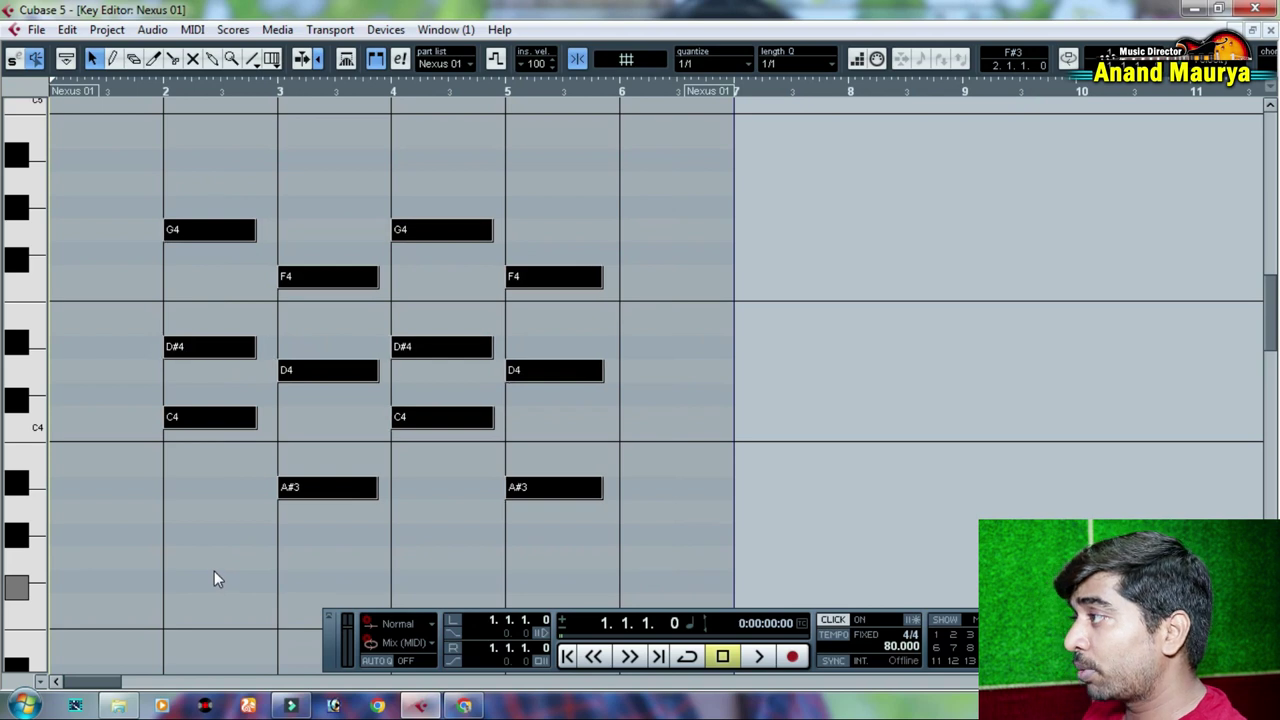
pyautogui.hotkey('shift', 'q')
pyautogui.click(511, 450)
# Step: Hide the transport bar and set both the quantize and length quantize values to 1/16
pyautogui.press('F2')
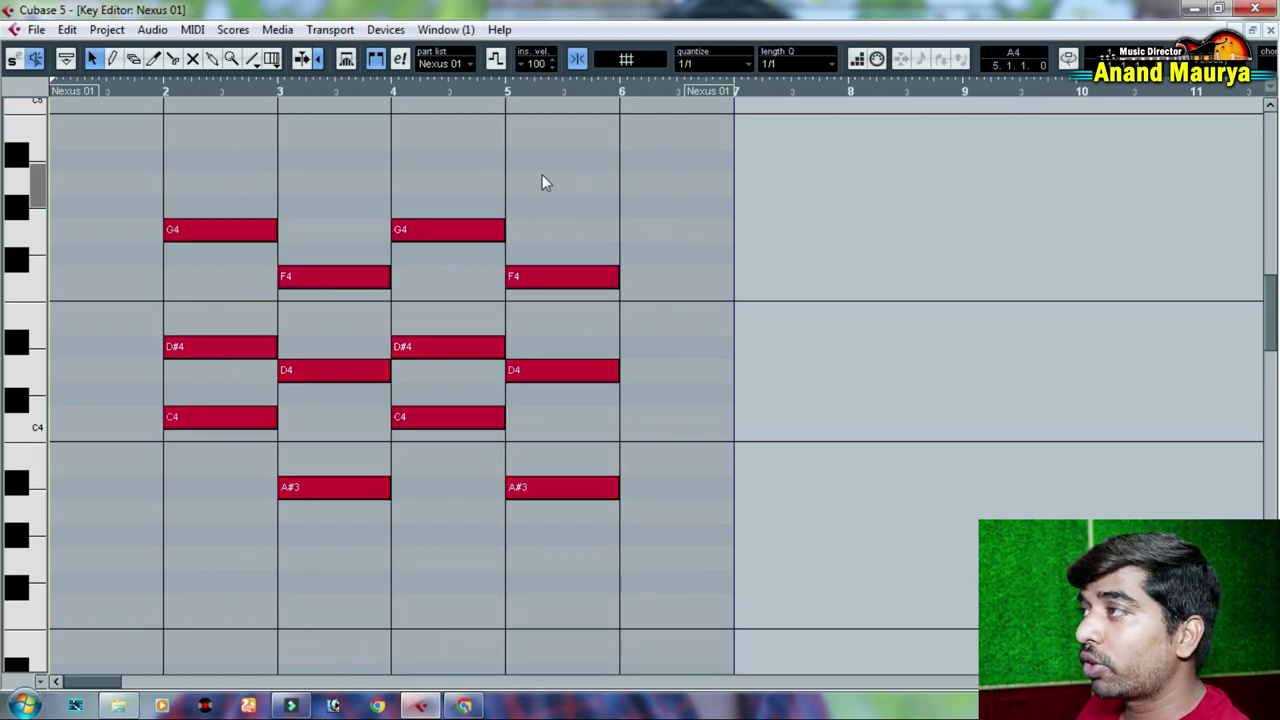
pyautogui.moveTo(145, 93); pyautogui.dragTo(134, 118)
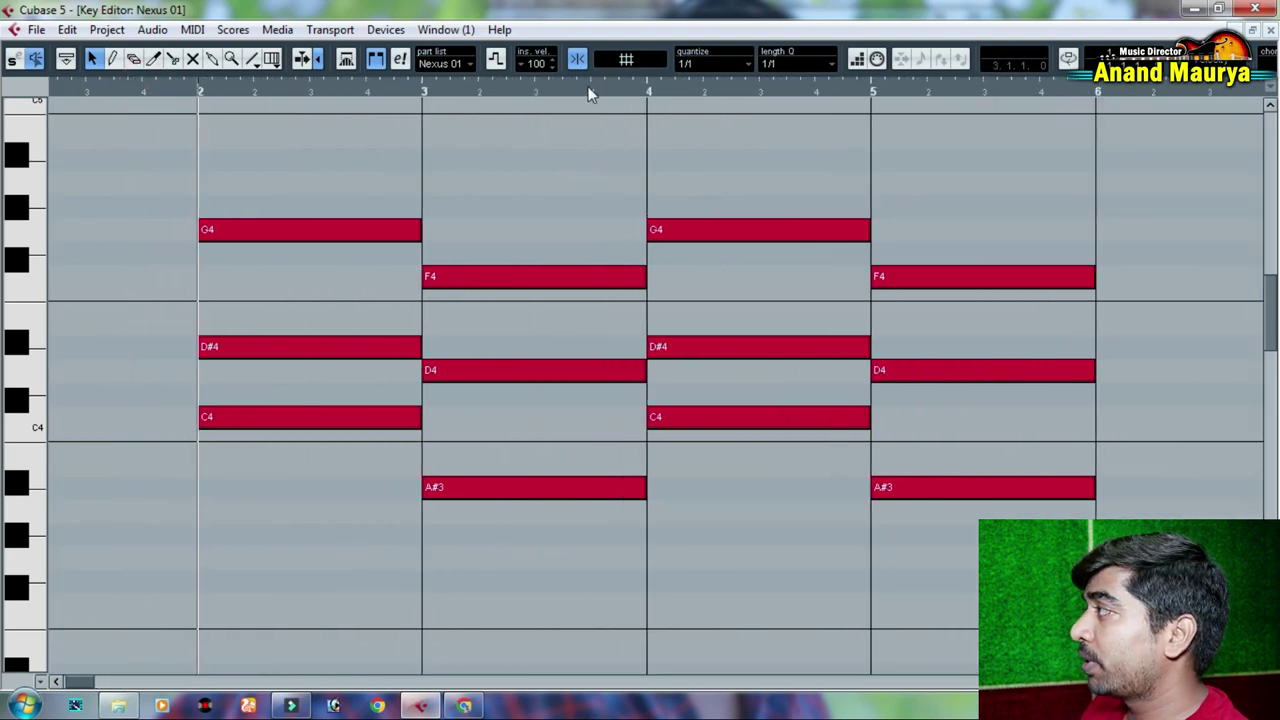
pyautogui.click(684, 65)
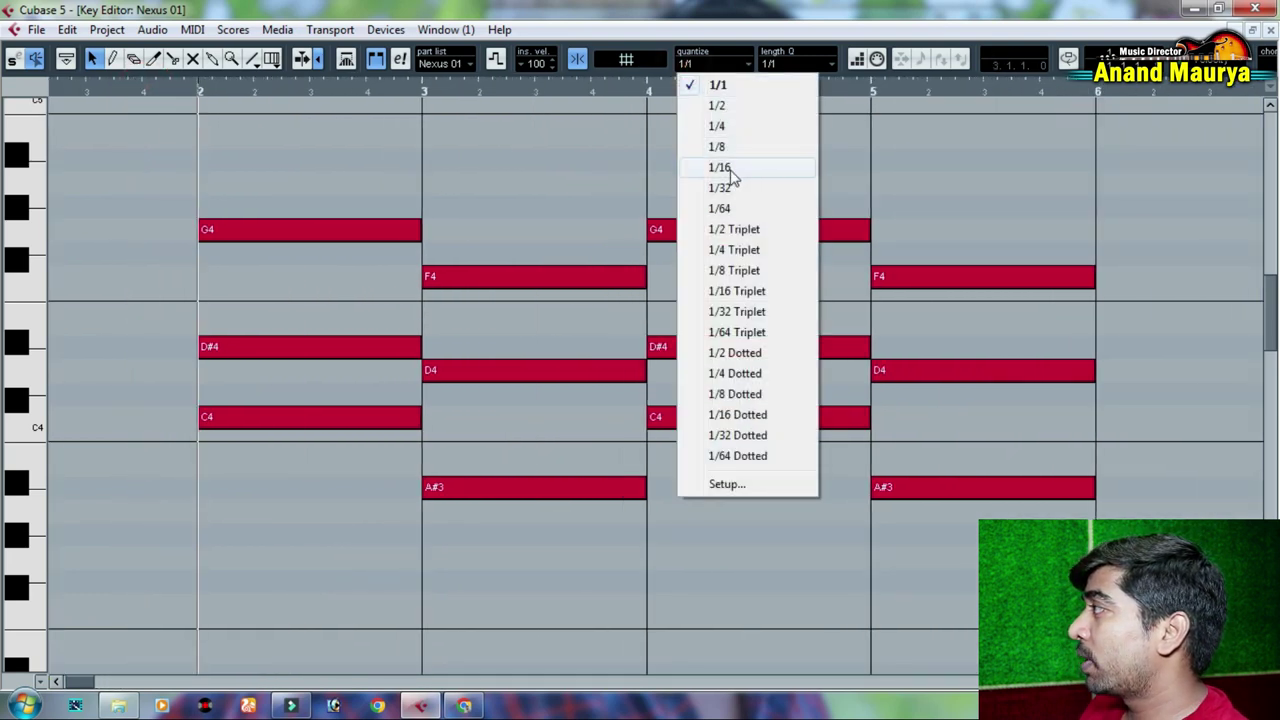
pyautogui.click(728, 170)
pyautogui.click(776, 64)
pyautogui.click(811, 186)
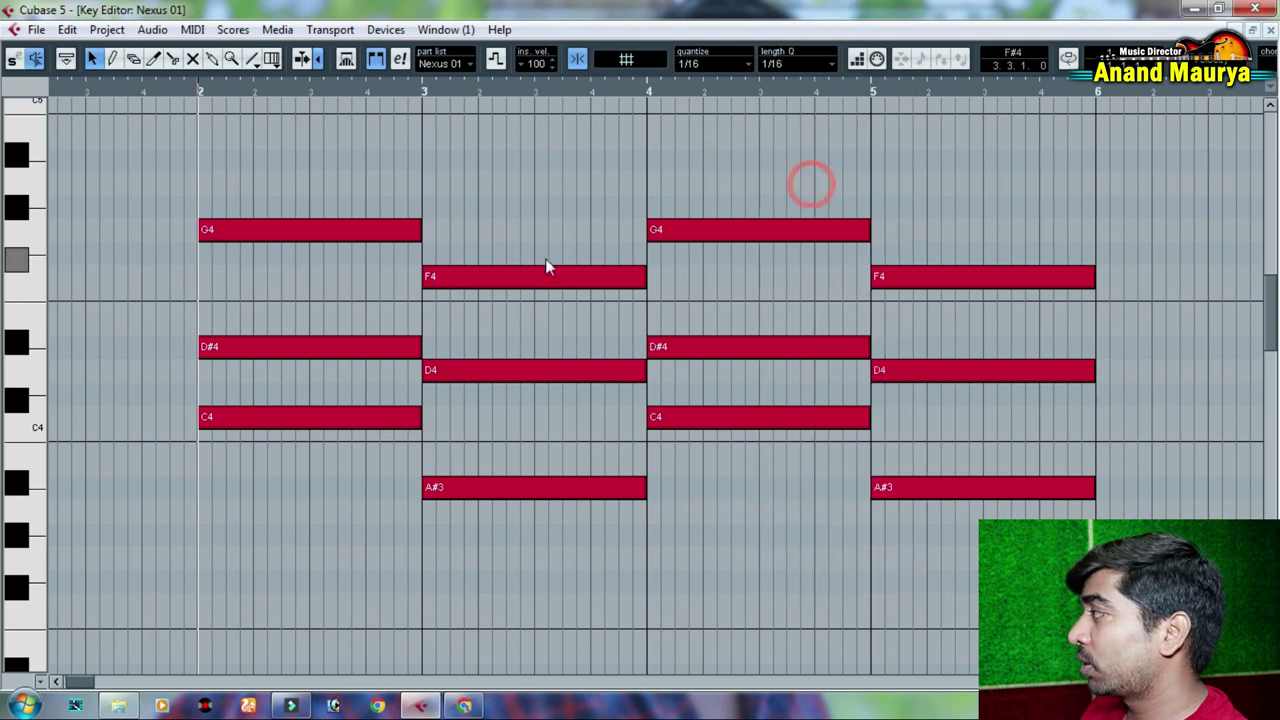
pyautogui.moveTo(1097, 154); pyautogui.dragTo(1067, 170)
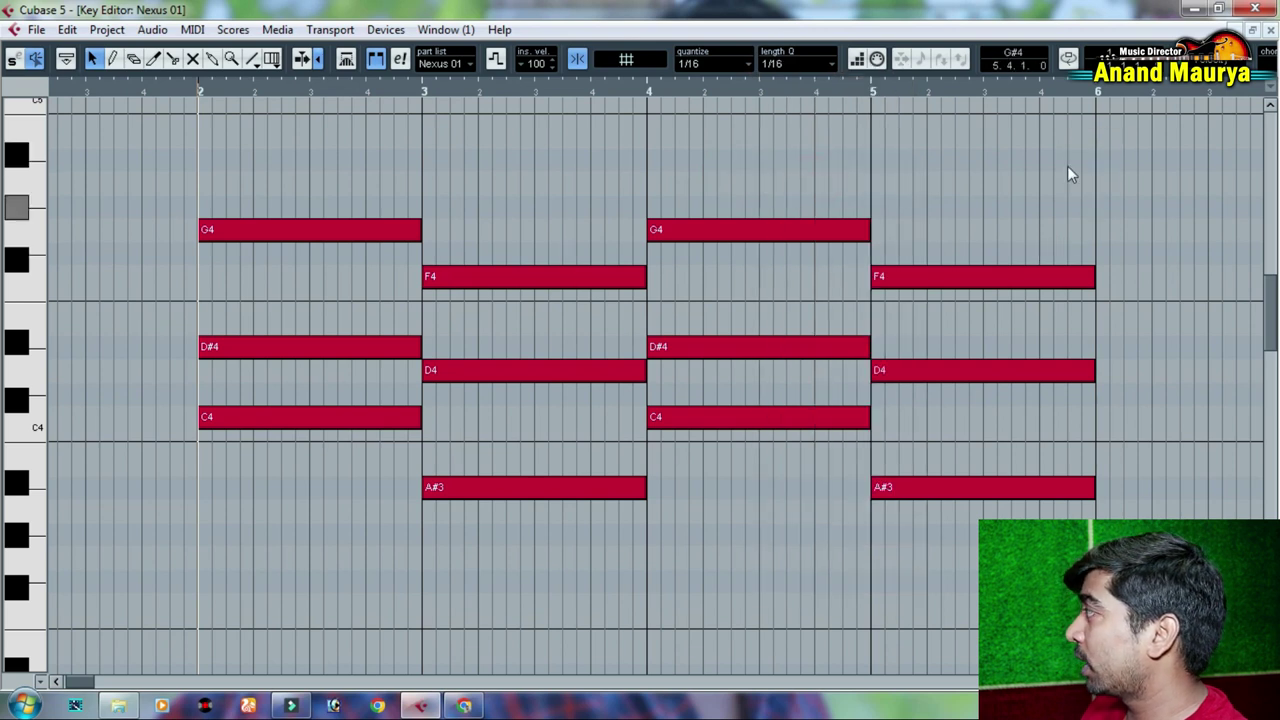
# Step: Return to the project window and briefly play the quantized chords together with the rhythm
pyautogui.click(1270, 30)
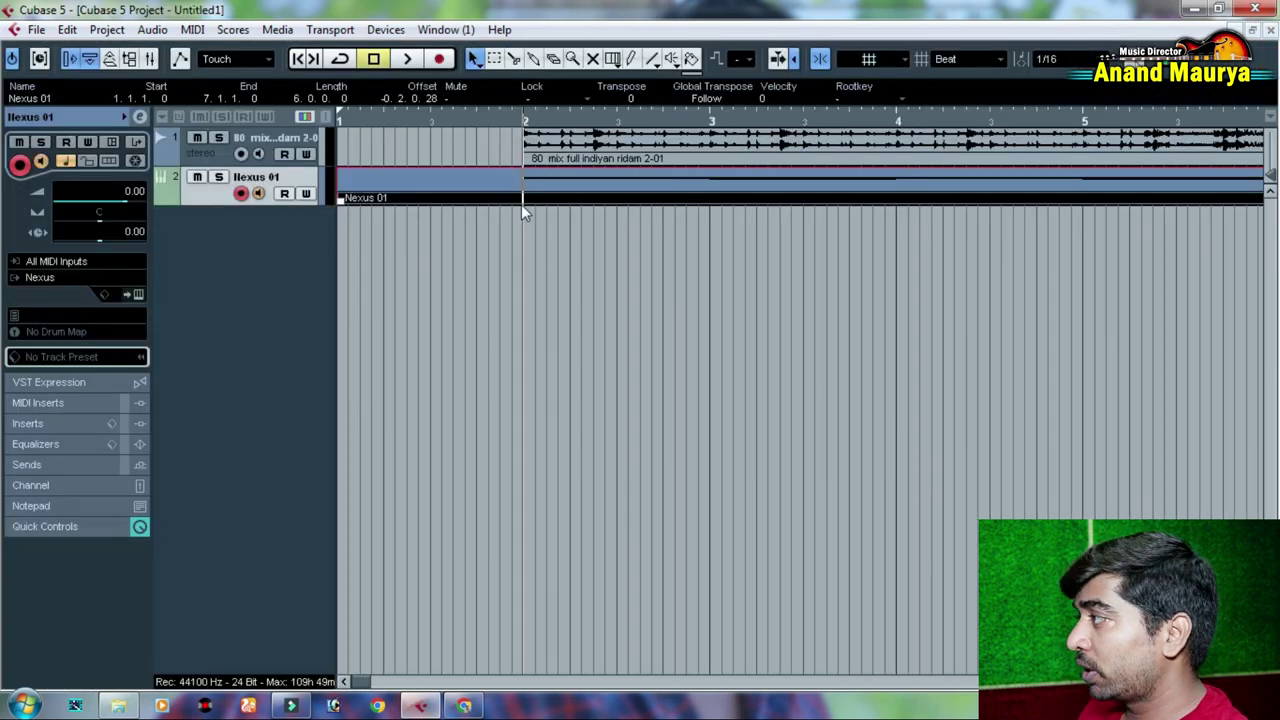
pyautogui.press('space')
pyautogui.press('space')
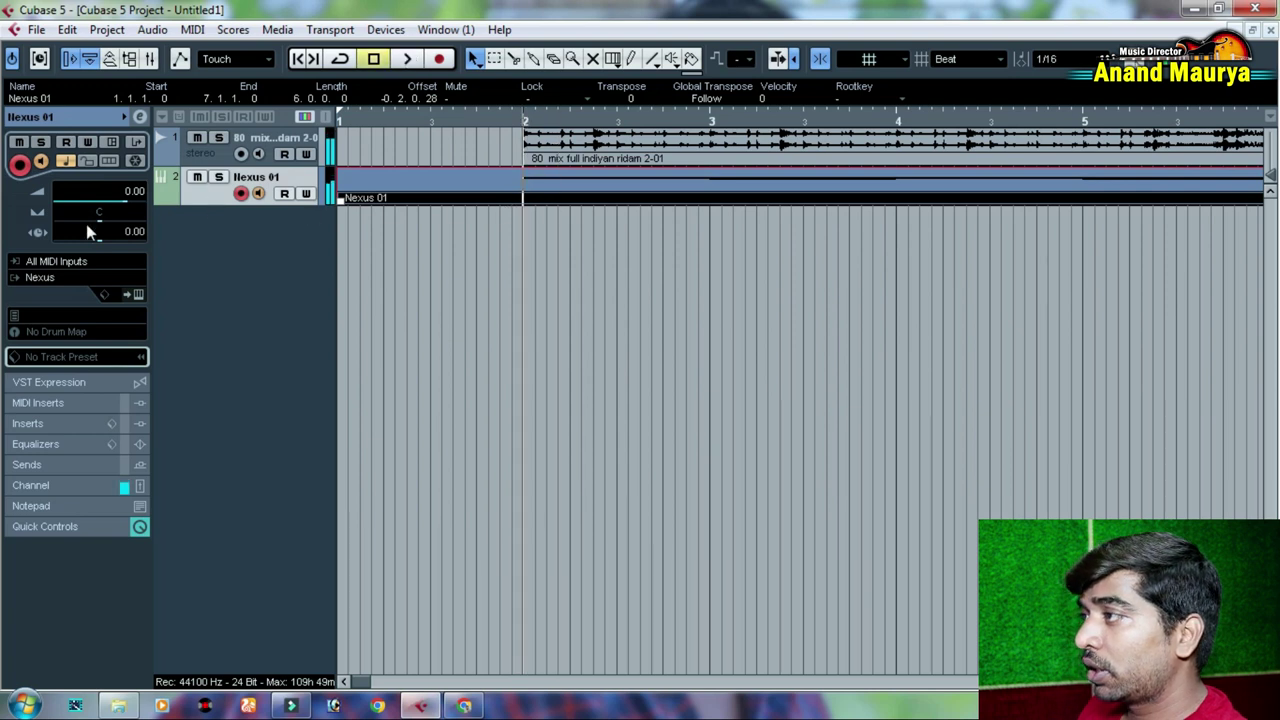
# Step: Set the Nexus 01 track's volume to -15 and disarm it from recording
pyautogui.doubleClick(143, 197)
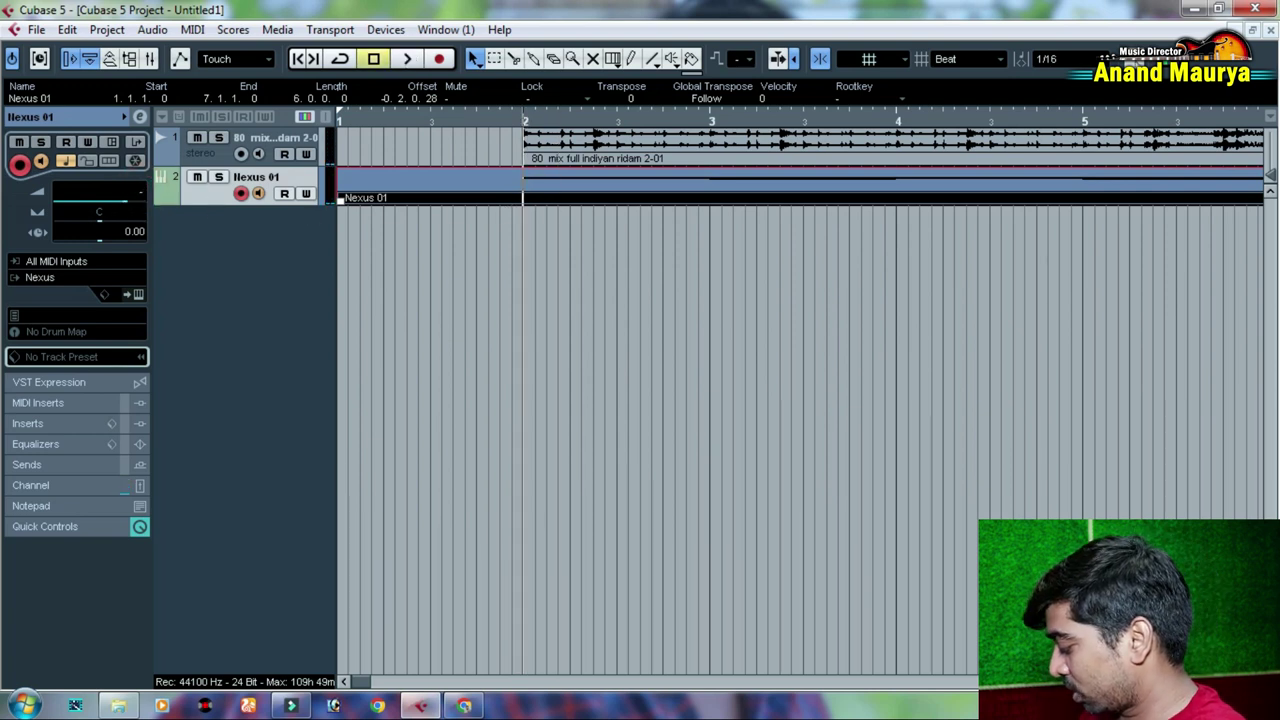
pyautogui.click(240, 193)
# Step: Duplicate the Nexus 01 track and reset the copy's volume to 0.00
pyautogui.rightClick(181, 193)
pyautogui.click(254, 256)
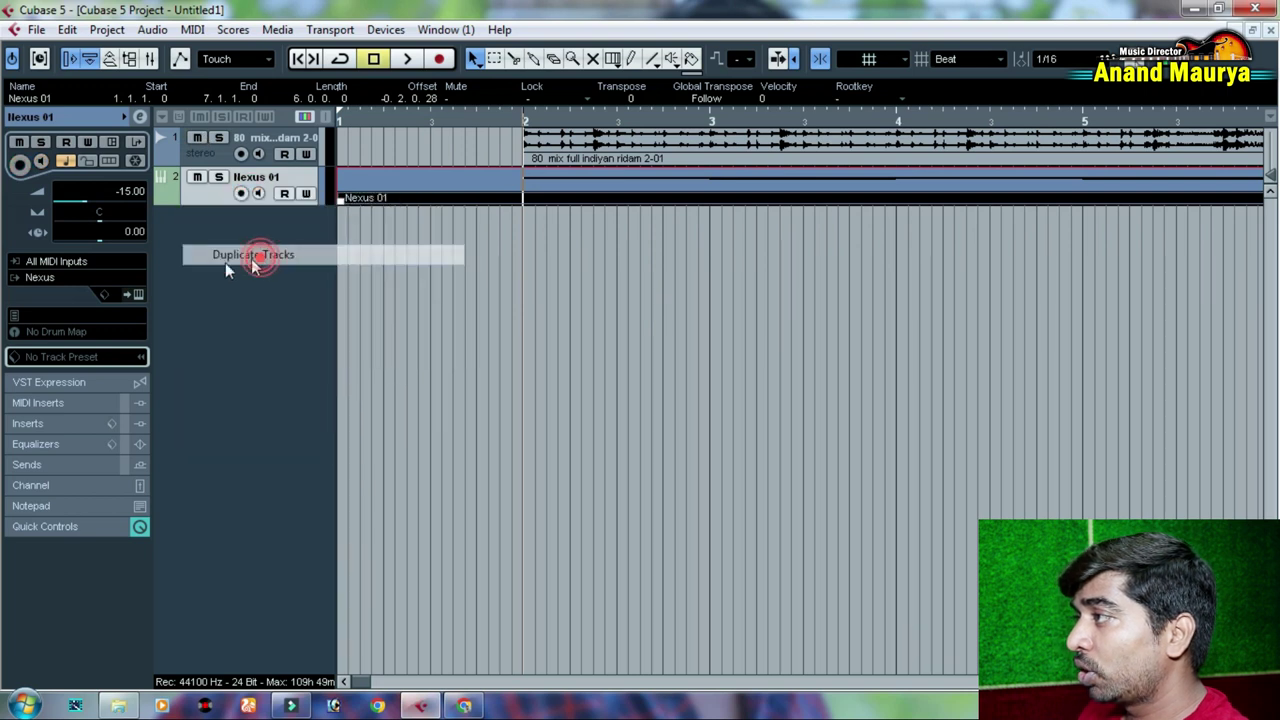
pyautogui.keyDown('ctrl'); pyautogui.click(131, 206); pyautogui.keyUp('ctrl')
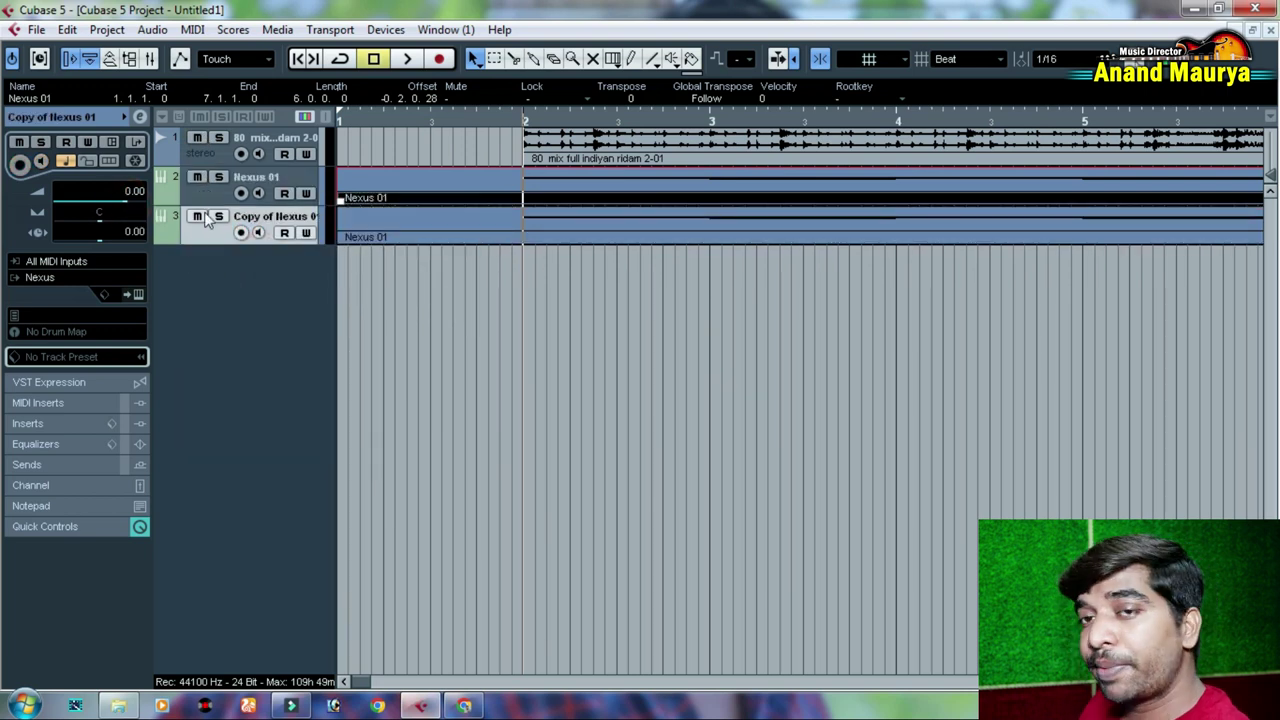
# Step: Check the copied part's notes in the Key Editor, and solo the Copy of Nexus 01 track for a brief playback
pyautogui.doubleClick(565, 226)
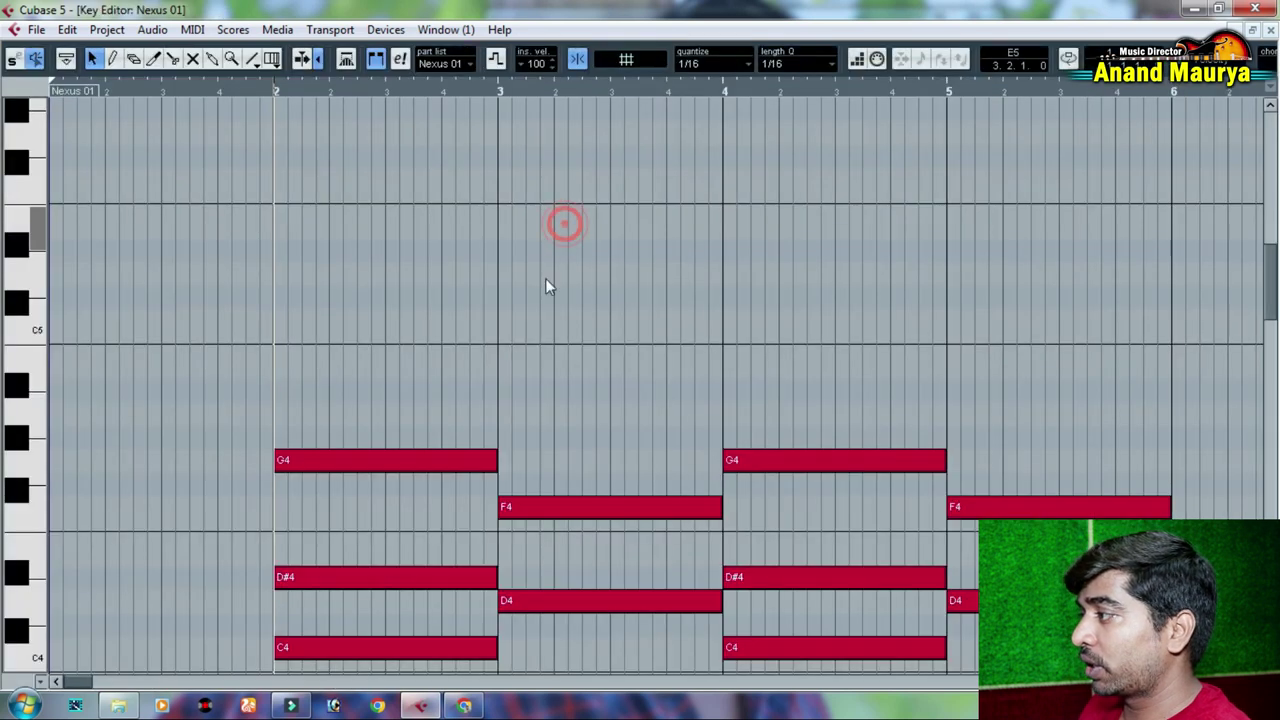
pyautogui.scroll(-2, 514, 380)
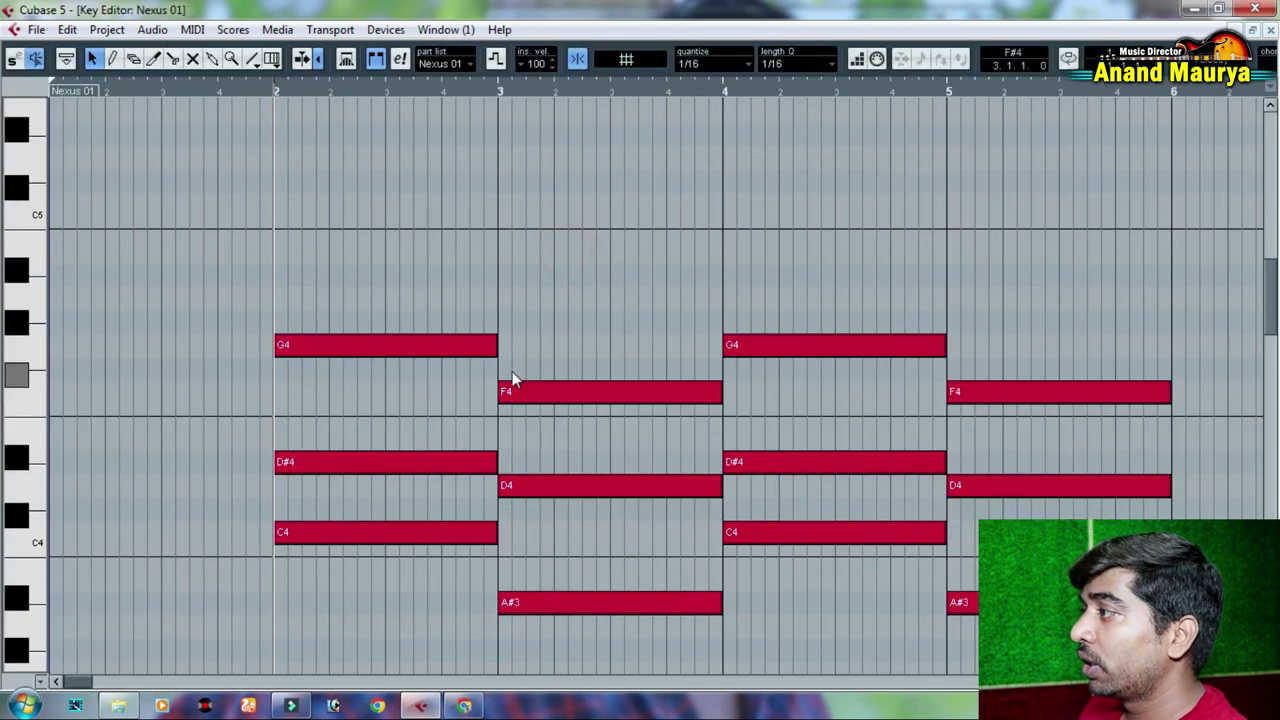
pyautogui.click(1271, 32)
pyautogui.click(218, 216)
pyautogui.press('space')
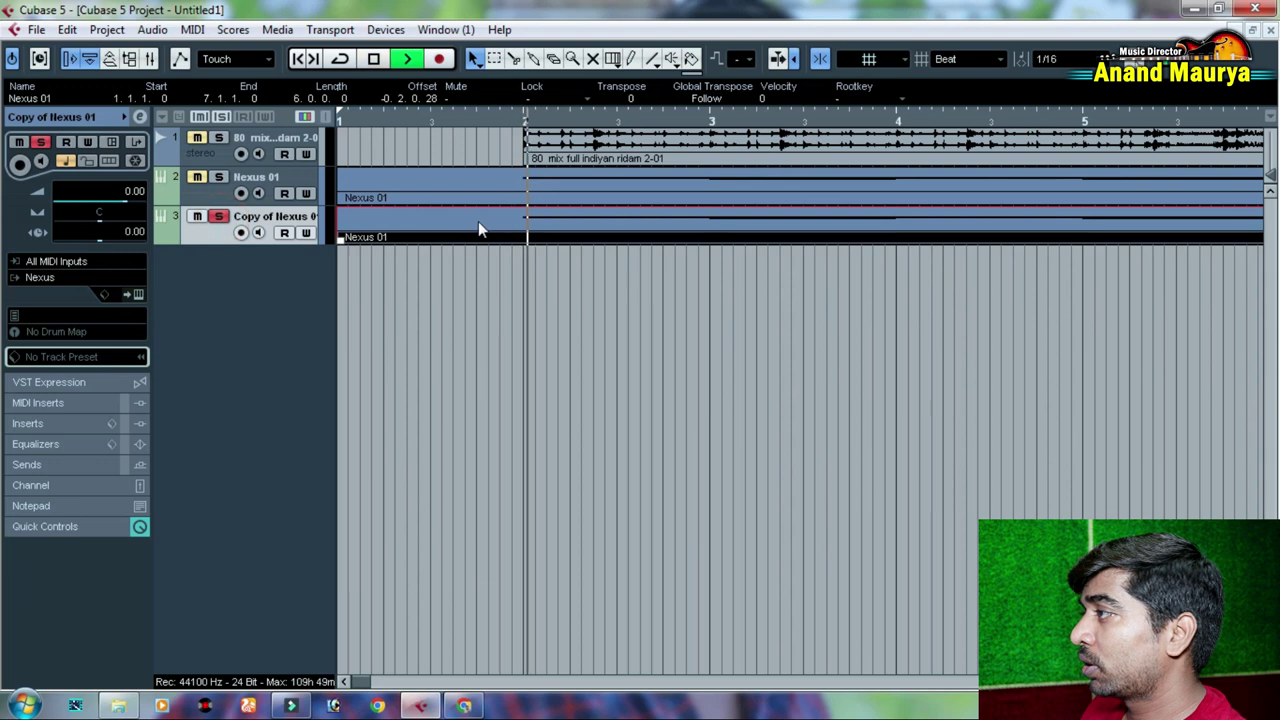
pyautogui.press('space')
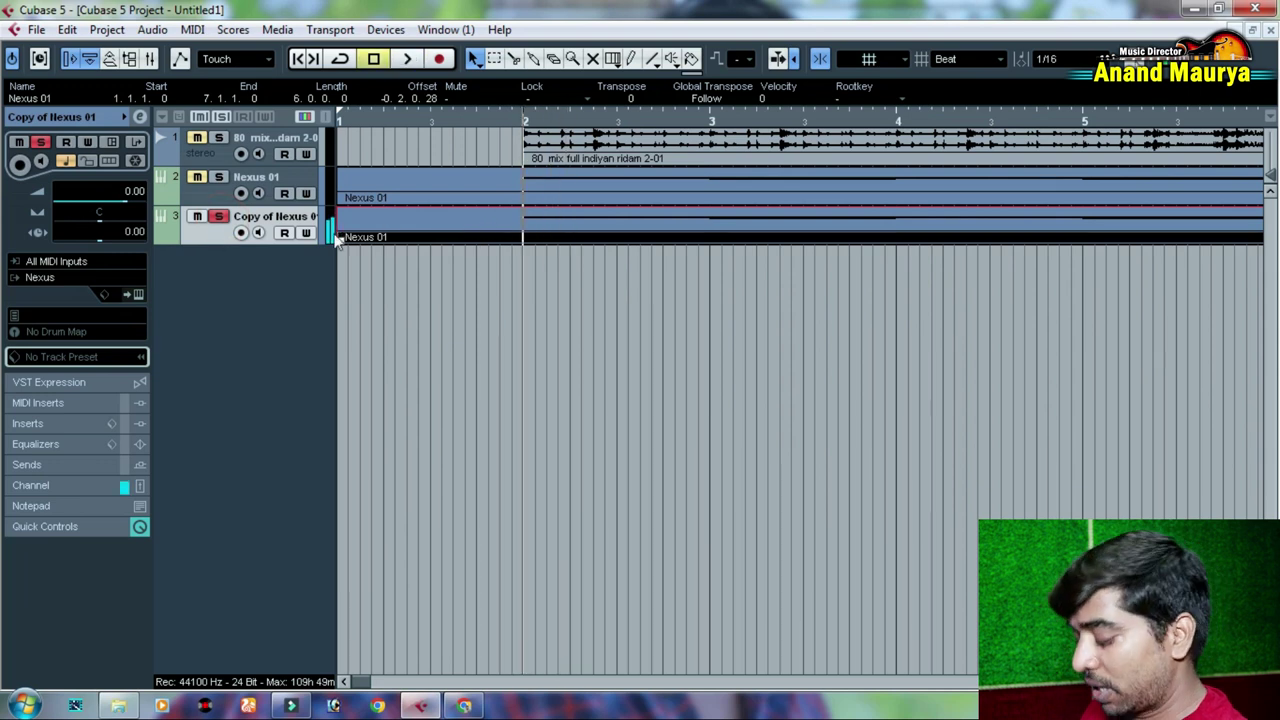
# Step: Audition the Bass presets BA Basic Saw and BA Basic Square in the copied track's Nexus and load BA BigBad
pyautogui.click(138, 294)
pyautogui.scroll(3, 590, 320)
pyautogui.click(575, 314)
pyautogui.click(728, 325)
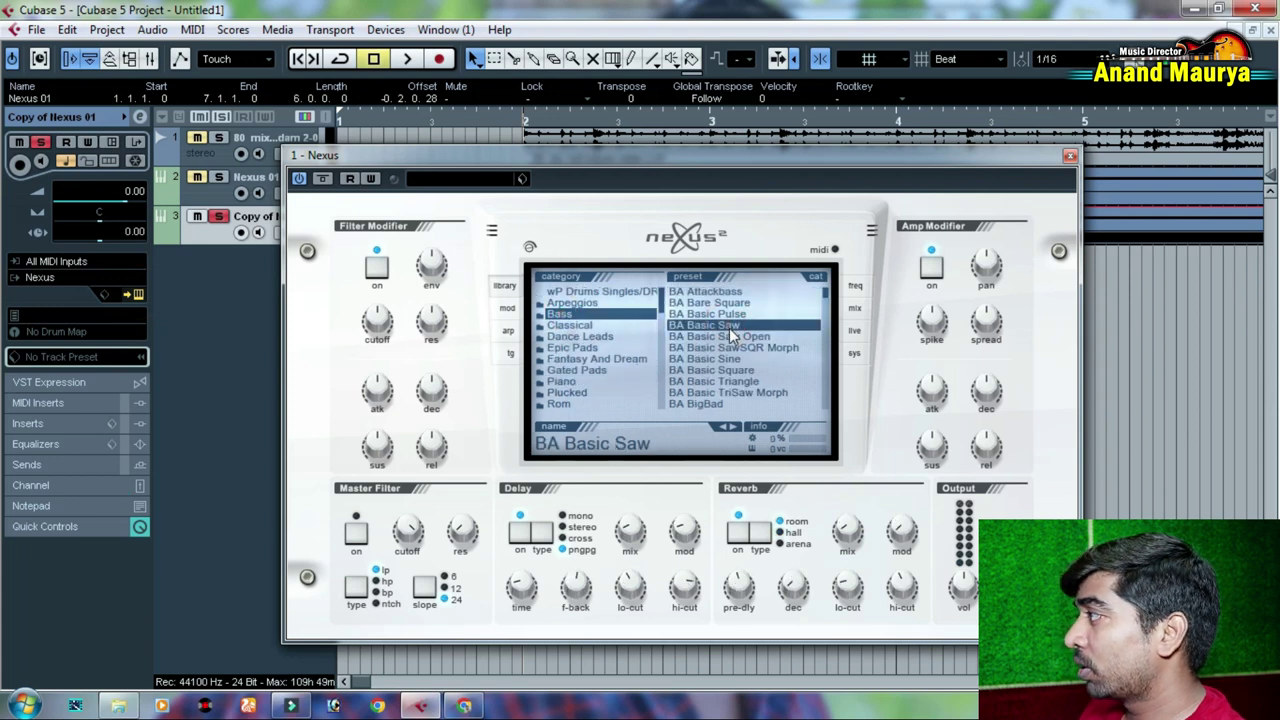
pyautogui.press('space')
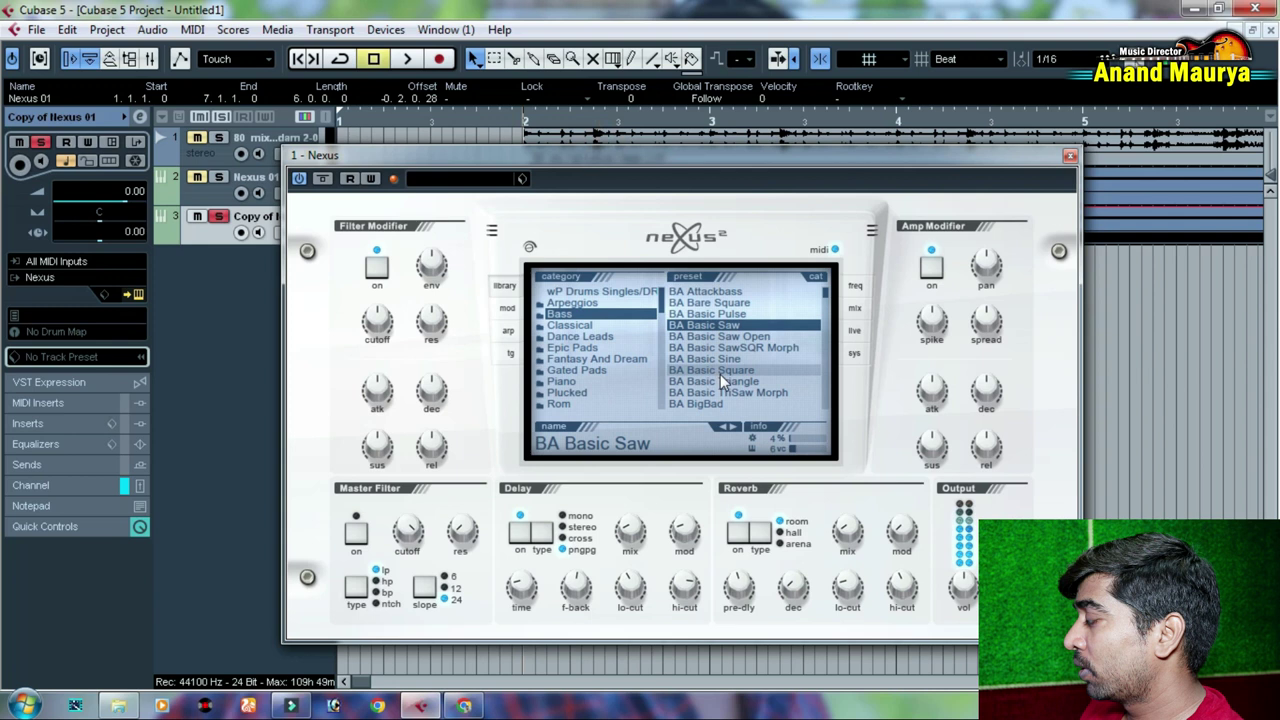
pyautogui.click(716, 371)
pyautogui.scroll(-4, 720, 374)
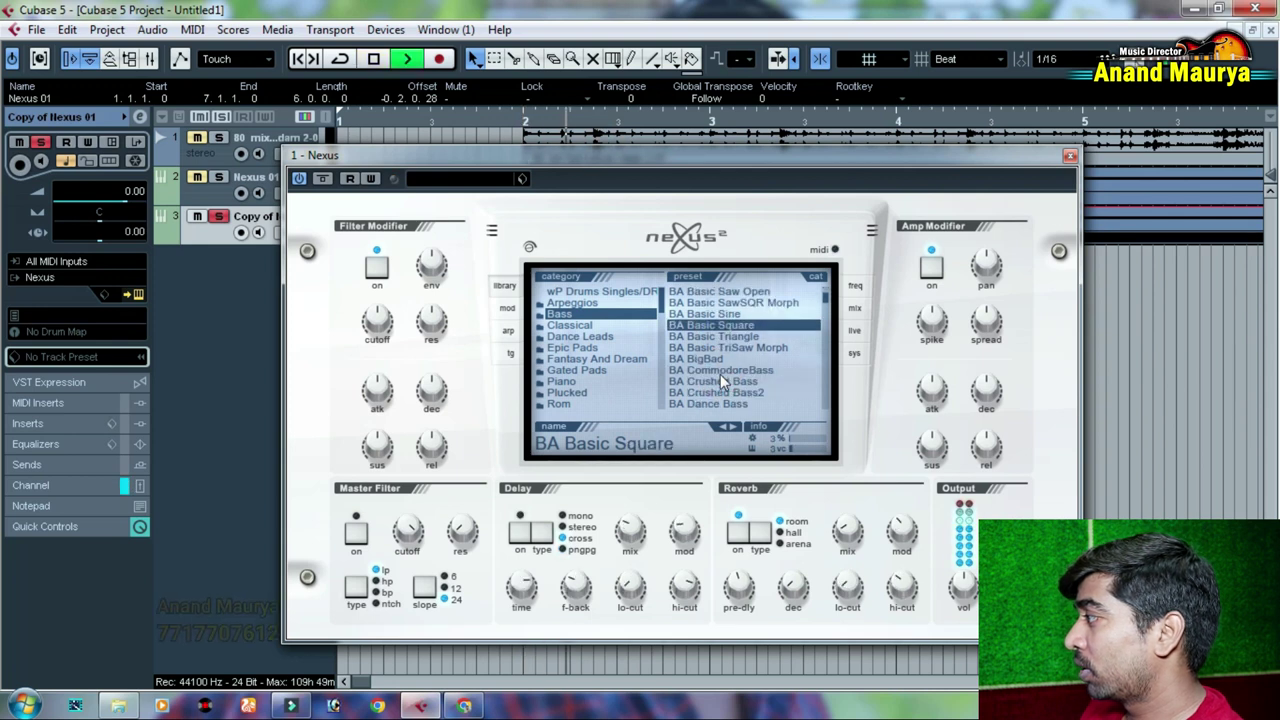
pyautogui.click(718, 358)
pyautogui.press('space')
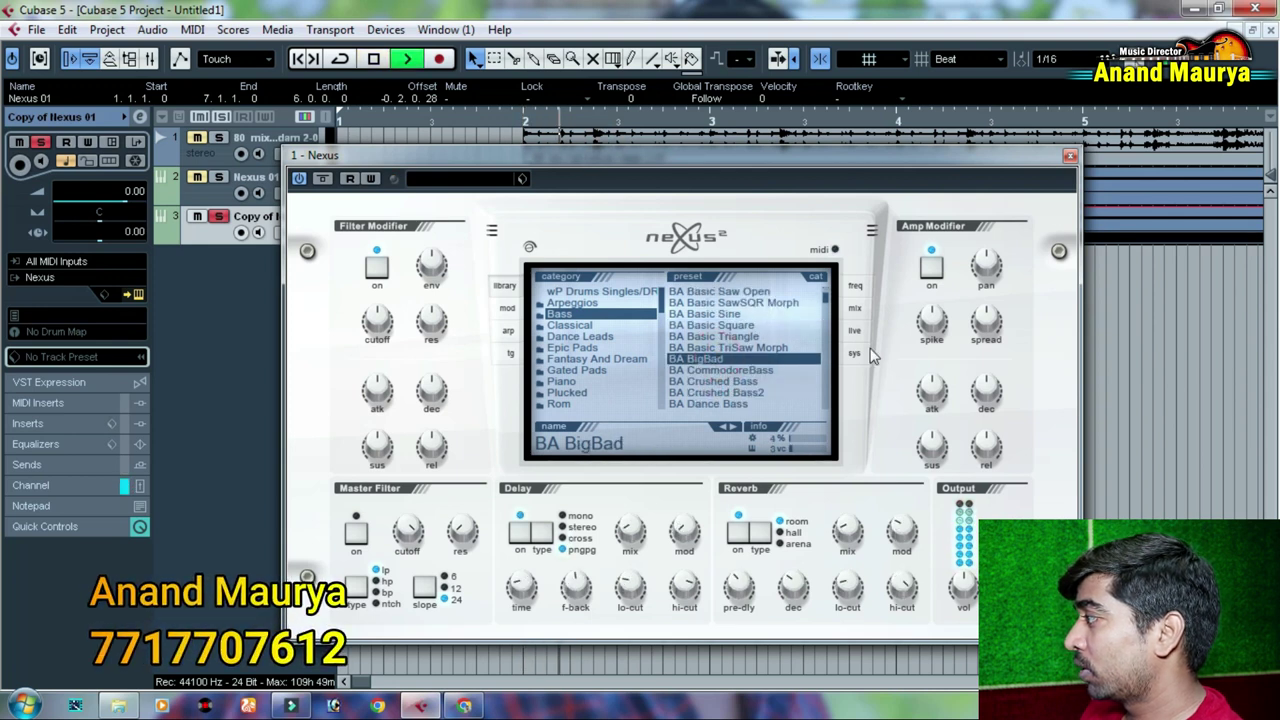
pyautogui.click(1070, 158)
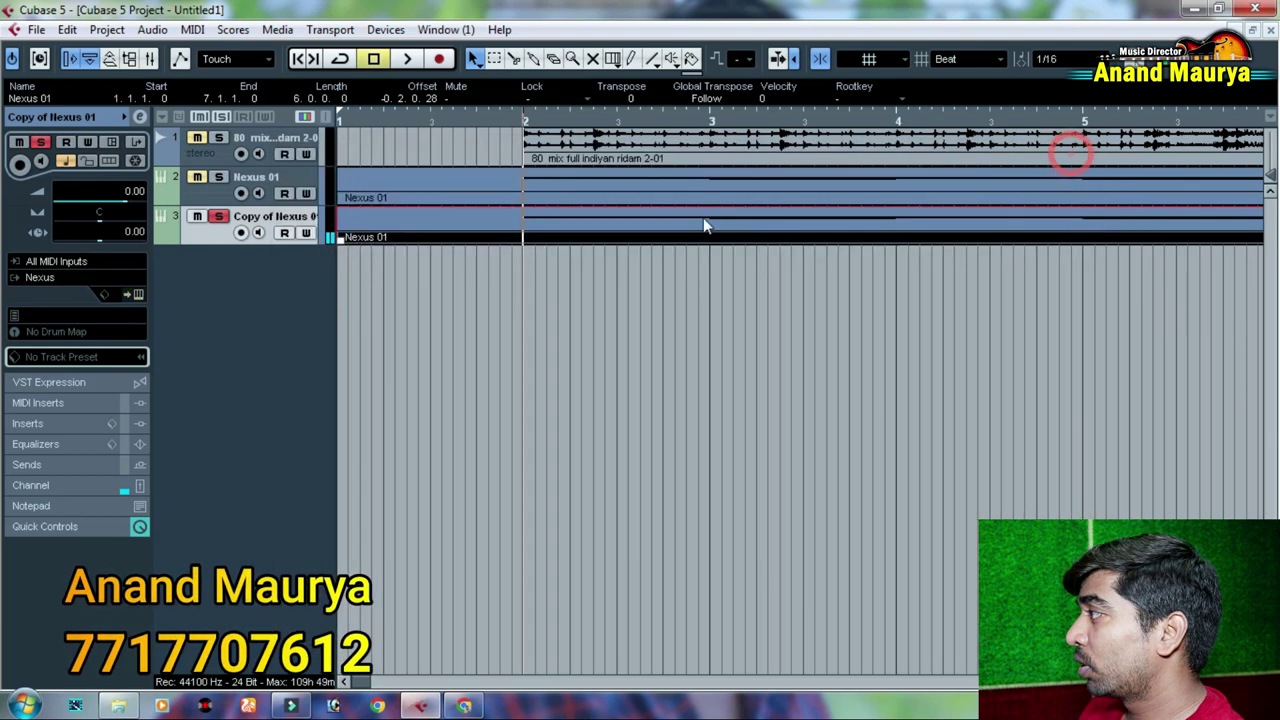
# Step: Open the copied track's part for editing and shorten all of its notes to one sixteenth
pyautogui.doubleClick(656, 215)
pyautogui.scroll(2, 380, 350)
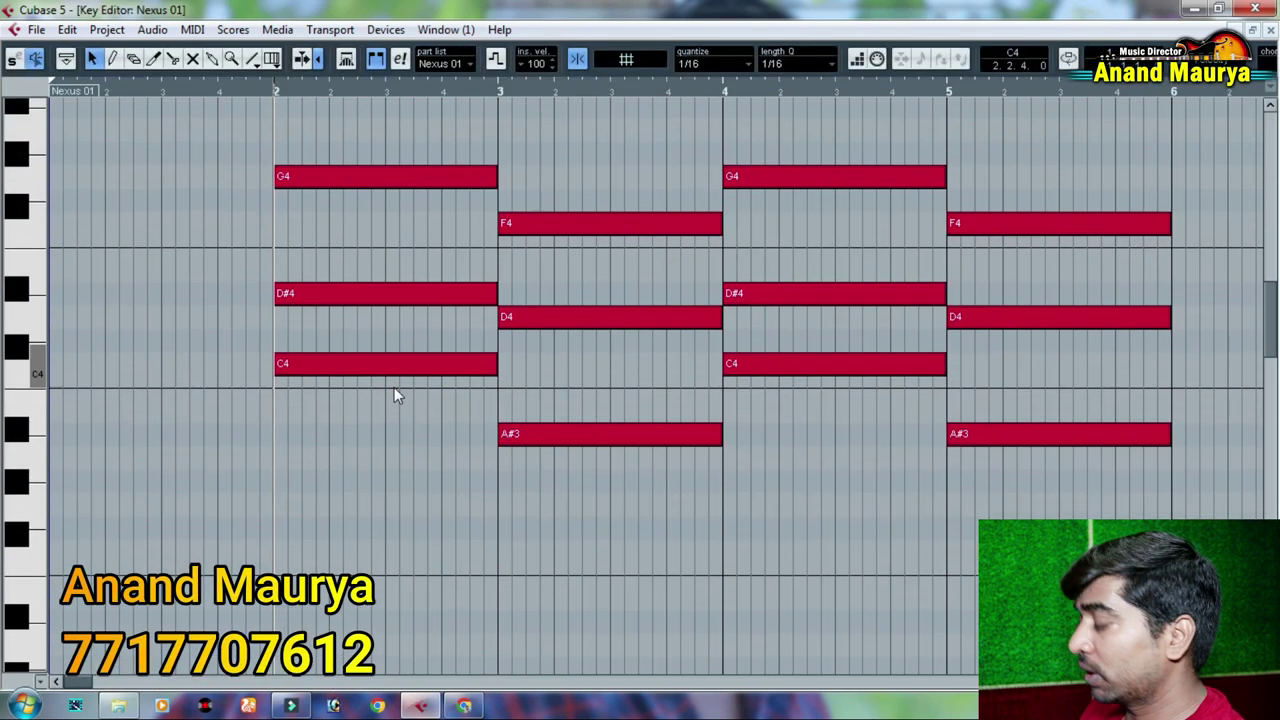
pyautogui.hotkey('ctrl', 'a')
pyautogui.moveTo(493, 176); pyautogui.dragTo(281, 177)
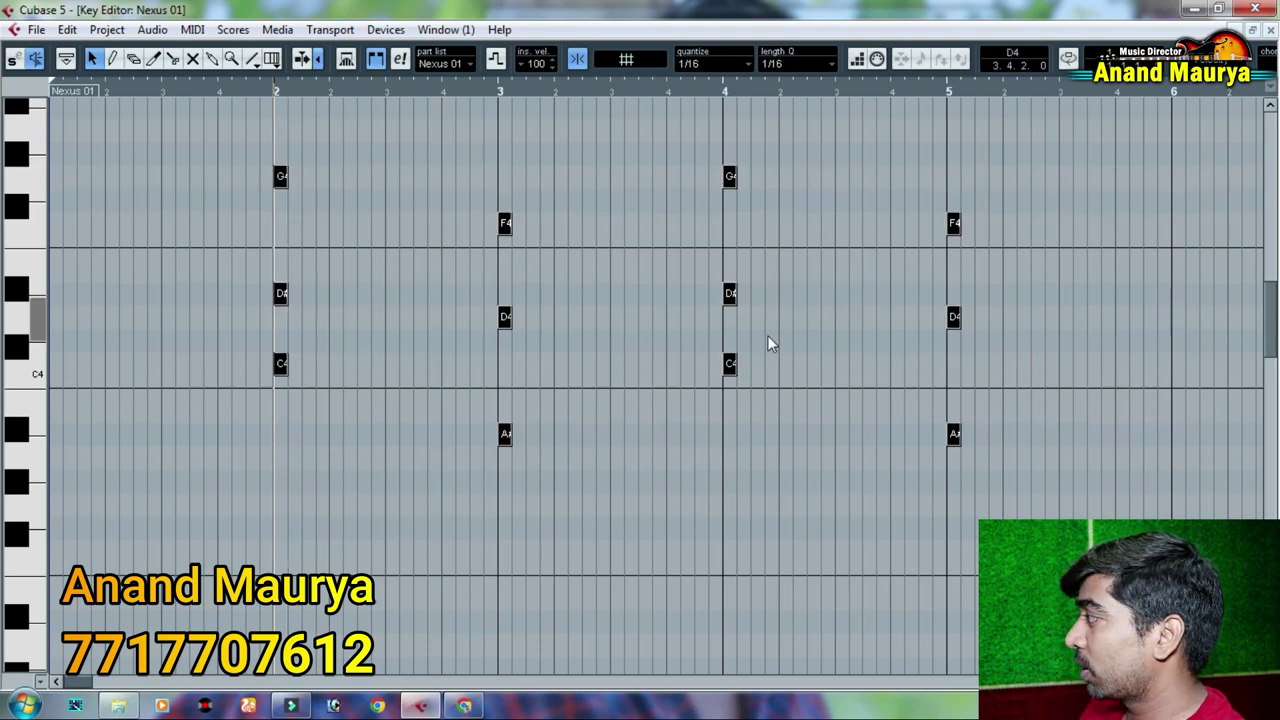
# Step: Move the middle chord notes (D#4 and D4) two sixteenths later in every bar
pyautogui.click(1005, 295)
pyautogui.moveTo(592, 305); pyautogui.dragTo(276, 322)
pyautogui.press('h')
pyautogui.press('h')
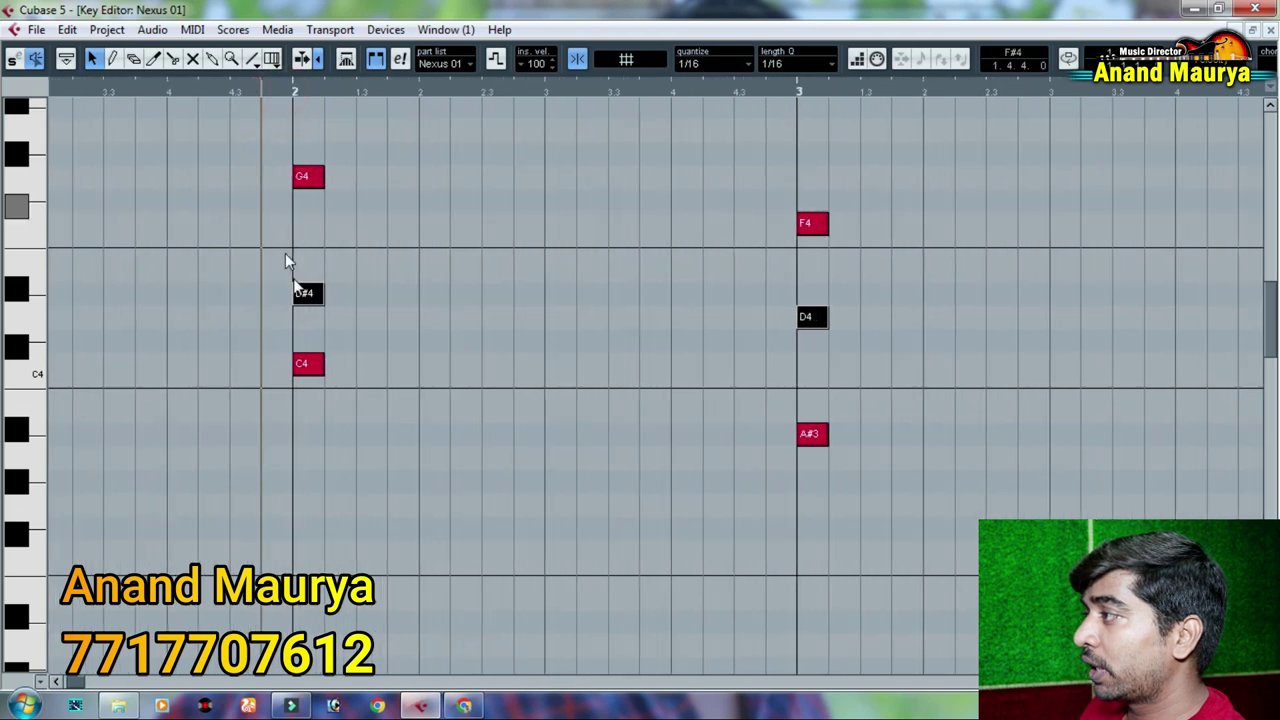
pyautogui.moveTo(305, 300); pyautogui.dragTo(348, 305)
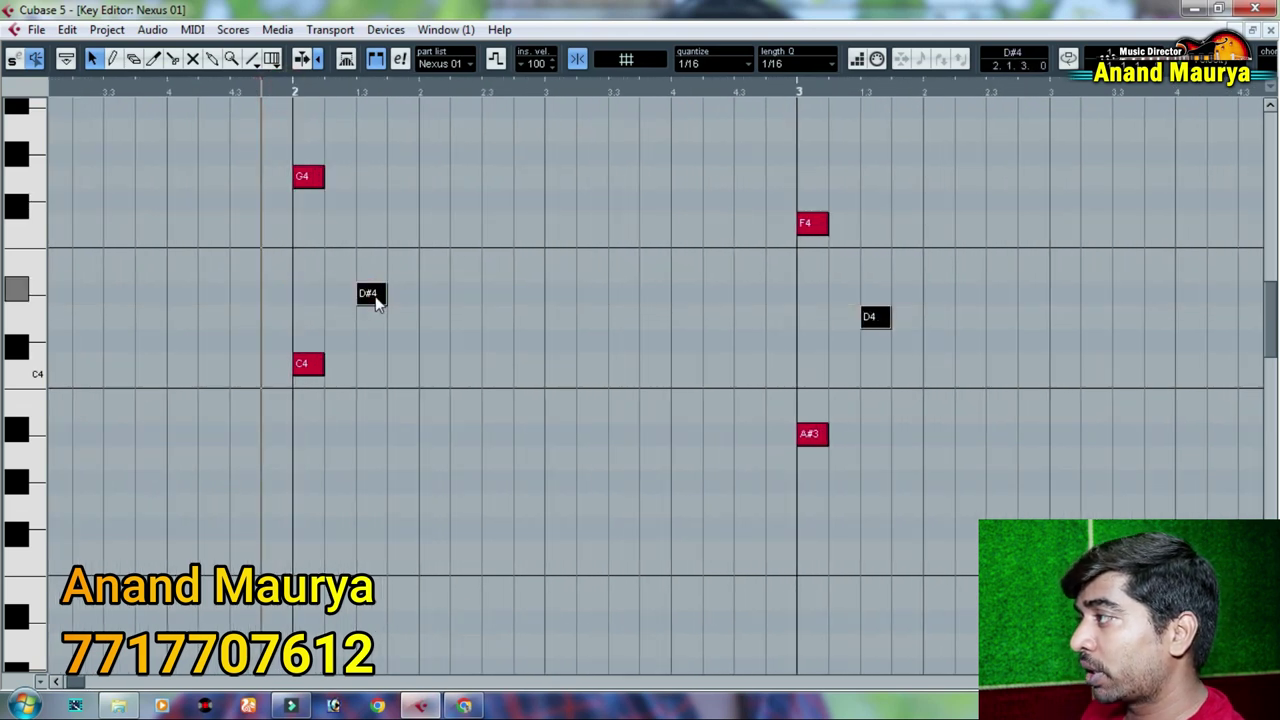
# Step: Move the top chord notes (G4 and F4) to the fourth sixteenth of every bar
pyautogui.moveTo(313, 89); pyautogui.dragTo(204, 32)
pyautogui.moveTo(237, 151); pyautogui.dragTo(1030, 230)
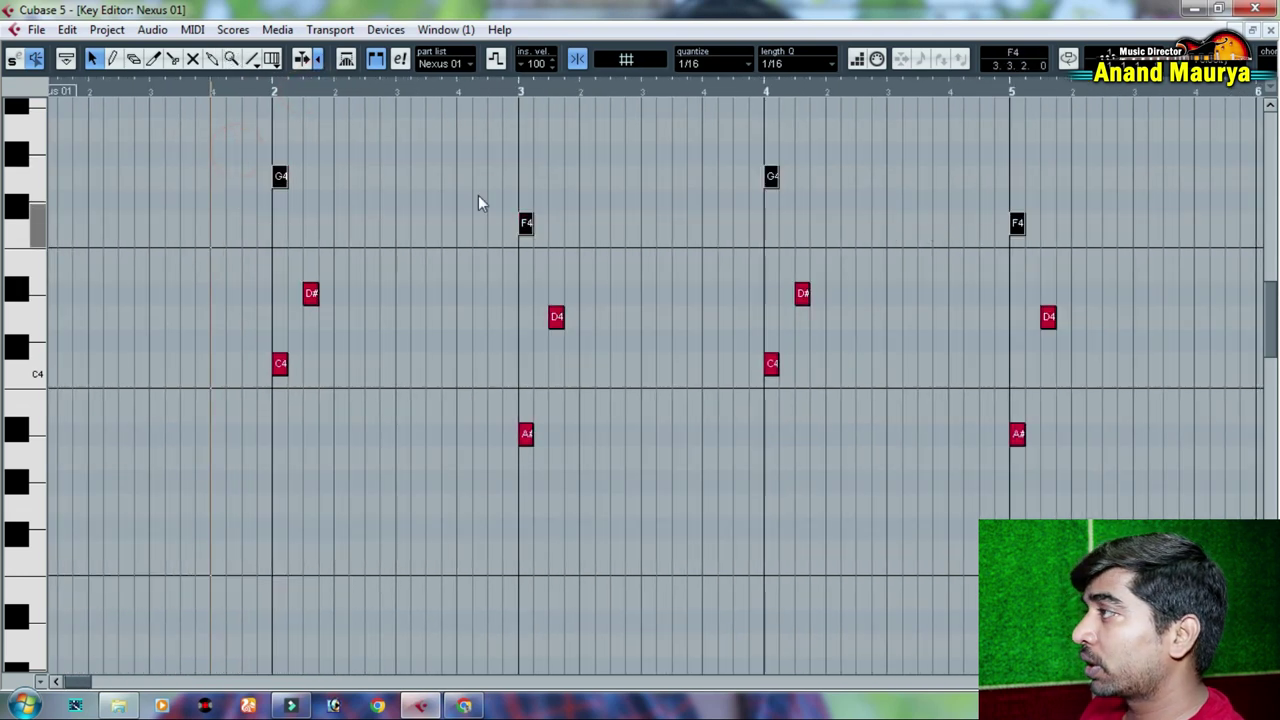
pyautogui.moveTo(296, 90); pyautogui.dragTo(296, 189)
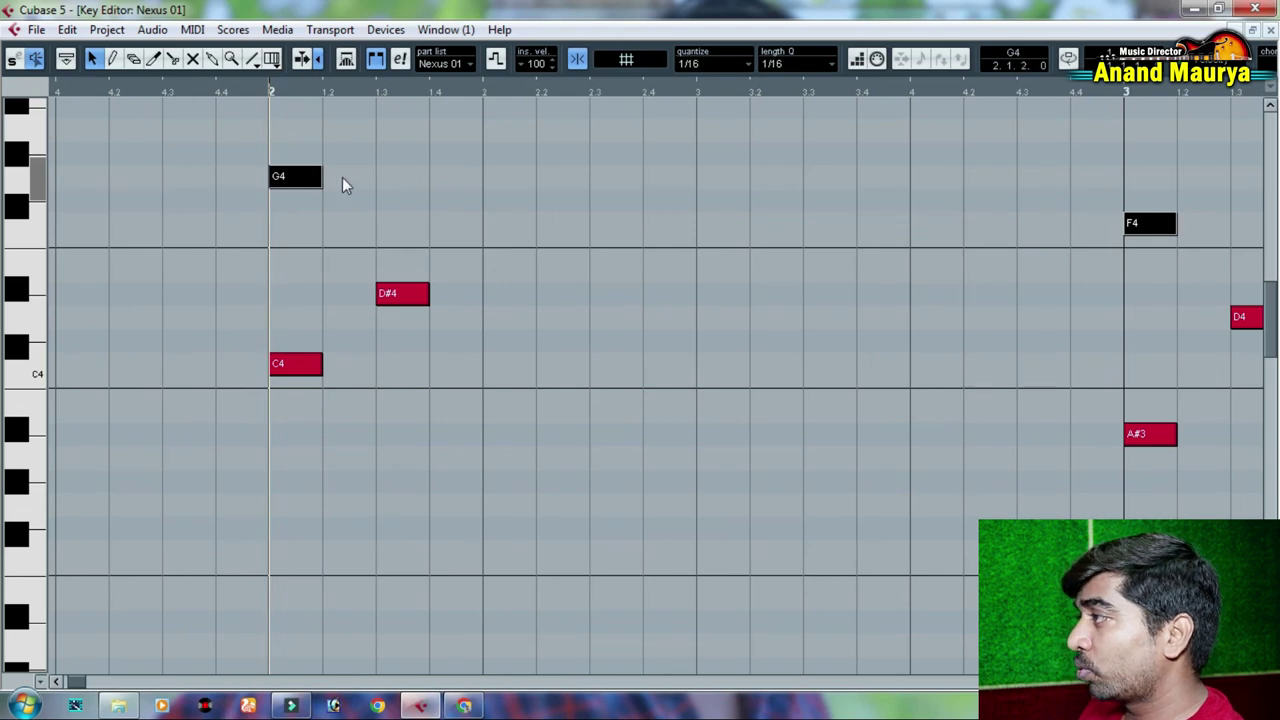
pyautogui.moveTo(297, 177); pyautogui.dragTo(458, 177)
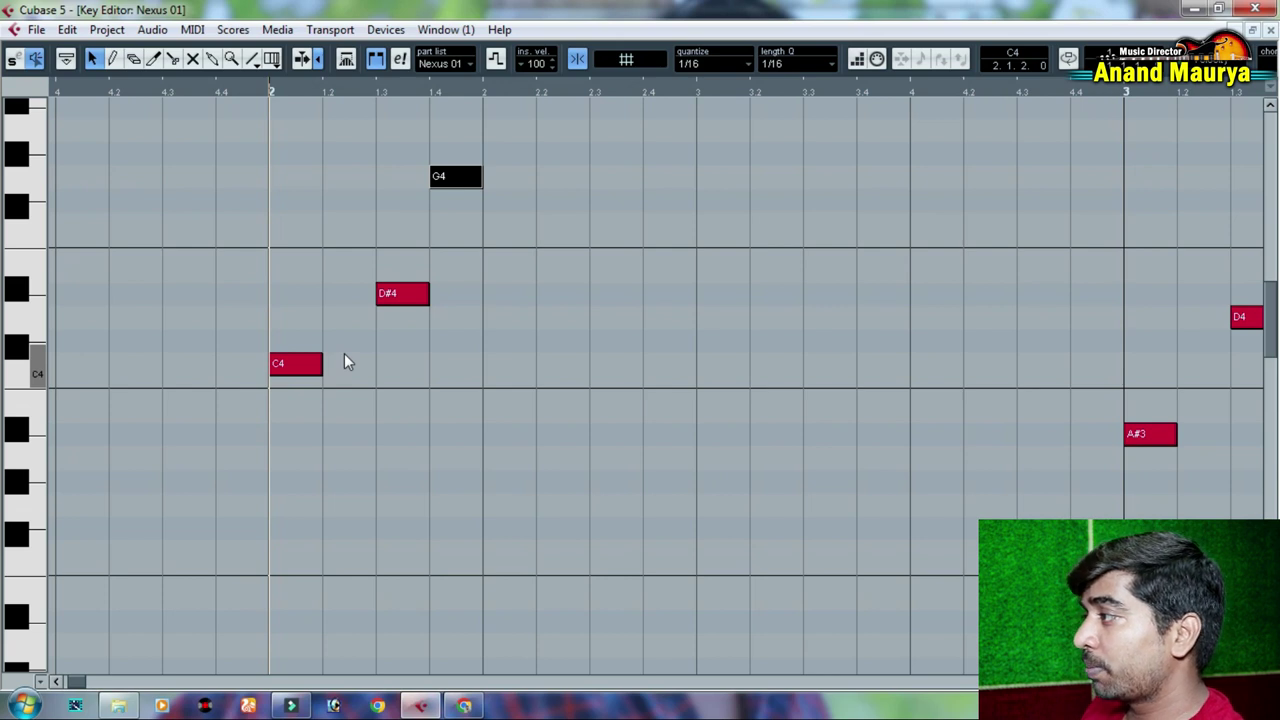
# Step: Play back the staggered three-note pattern from just before bar 2
pyautogui.click(347, 362)
pyautogui.click(212, 337)
pyautogui.click(282, 361)
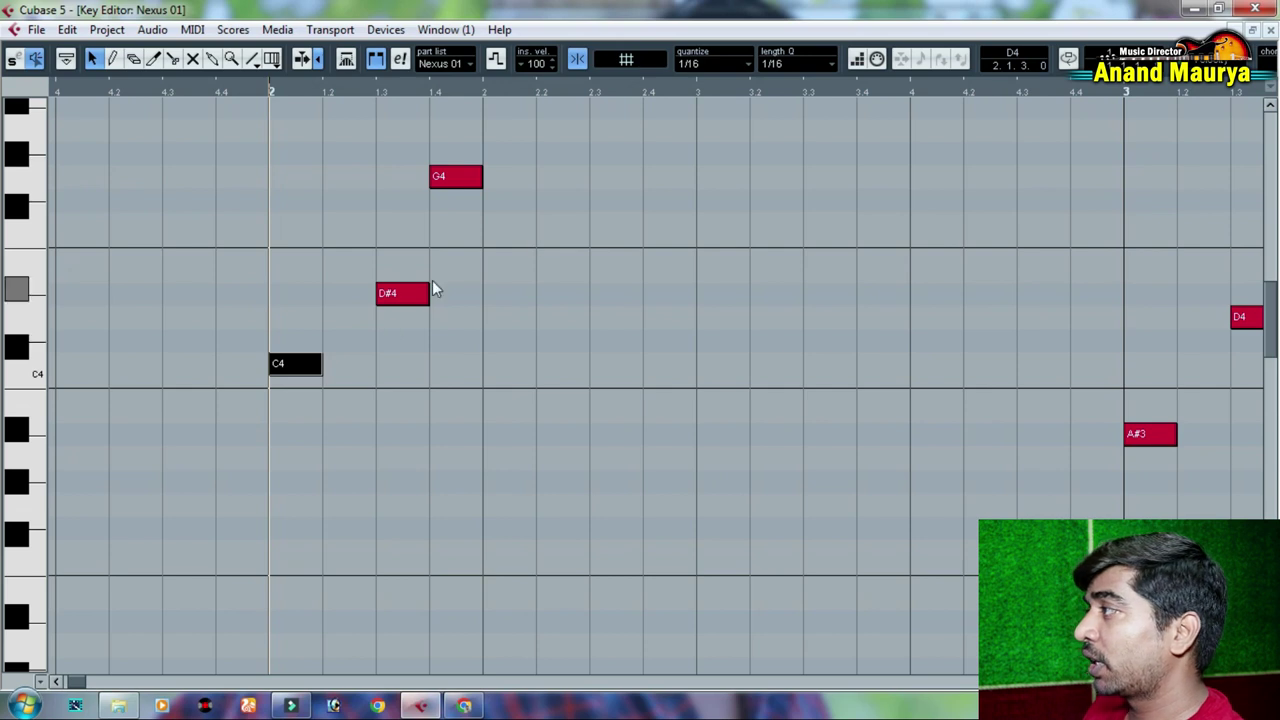
pyautogui.click(533, 233)
pyautogui.moveTo(355, 92); pyautogui.dragTo(207, 100)
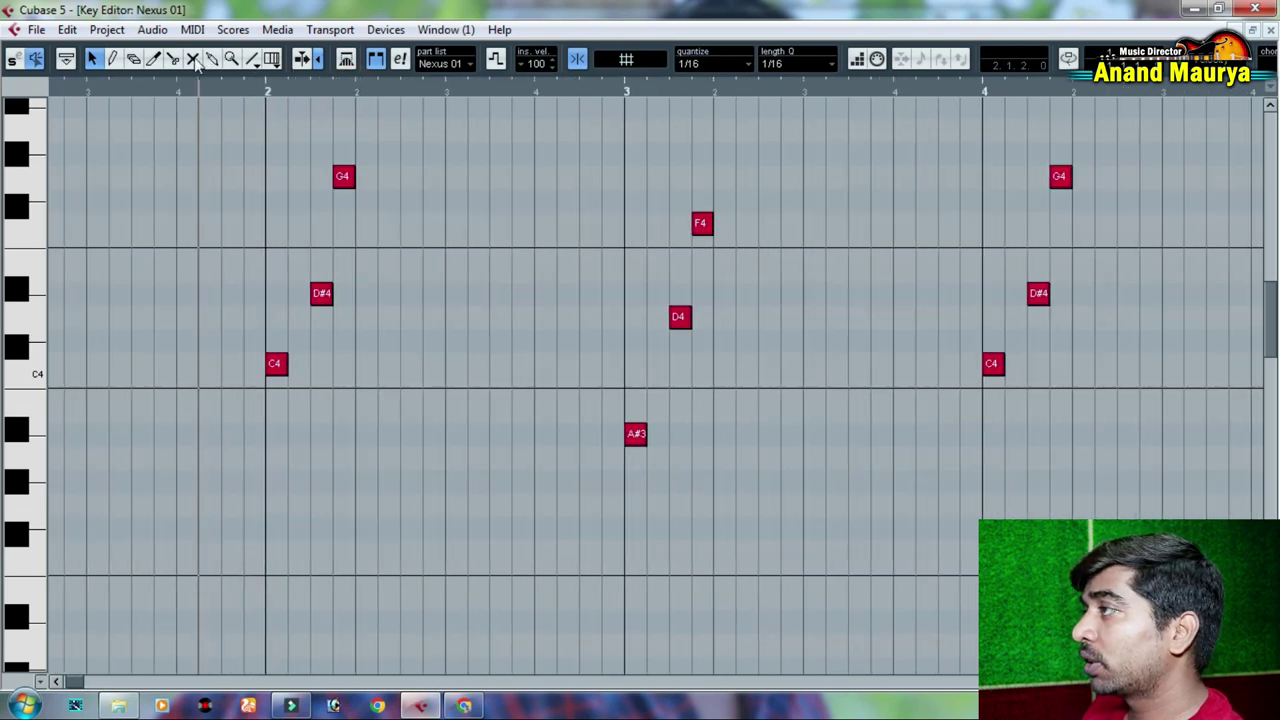
pyautogui.press('space')
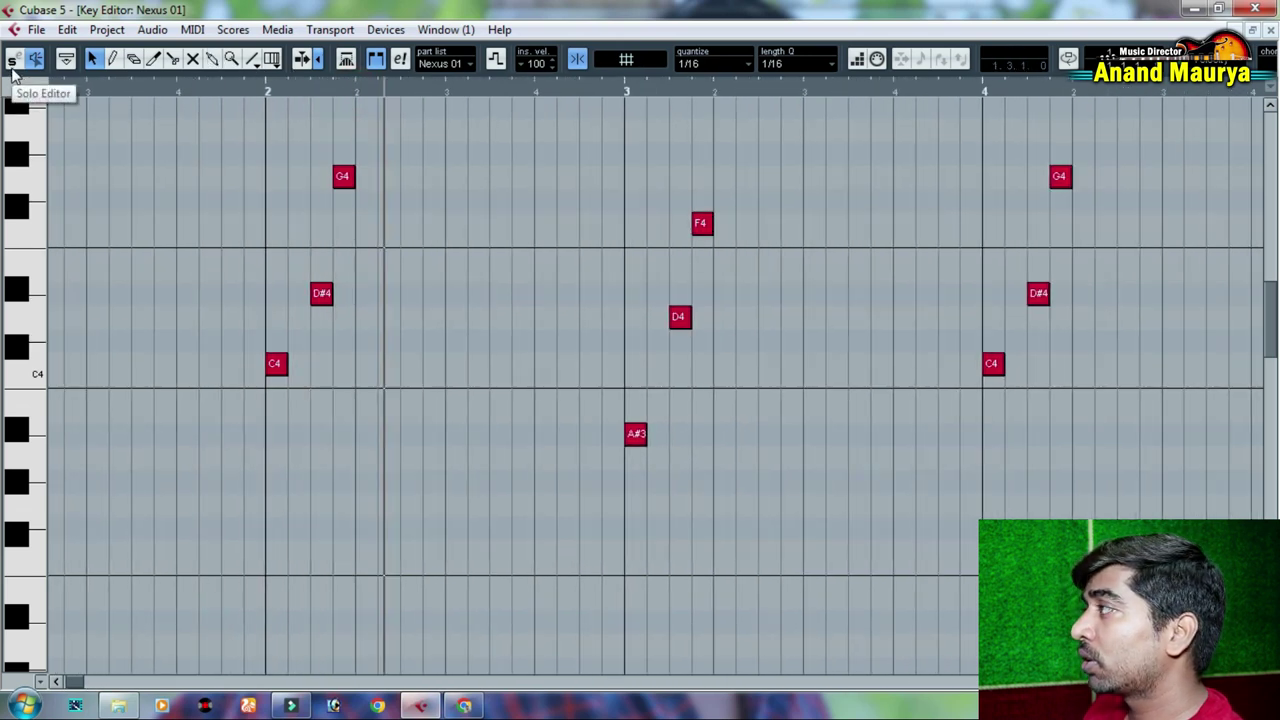
pyautogui.press('space')
# Step: Add eighth-long copies of the lowest notes (C4, A#3) on beat 2 of each bar, followed by eighth-long copies of G4 and F4
pyautogui.moveTo(306, 94); pyautogui.dragTo(300, 86)
pyautogui.moveTo(222, 152)
pyautogui.mouseDown()
pyautogui.moveTo(256, 173)
pyautogui.moveTo(791, 261)
pyautogui.moveTo(842, 255)
pyautogui.mouseUp()
pyautogui.moveTo(278, 89); pyautogui.dragTo(242, 126)
pyautogui.moveTo(297, 176); pyautogui.dragTo(341, 374)
pyautogui.hscroll(3, 767, 420)
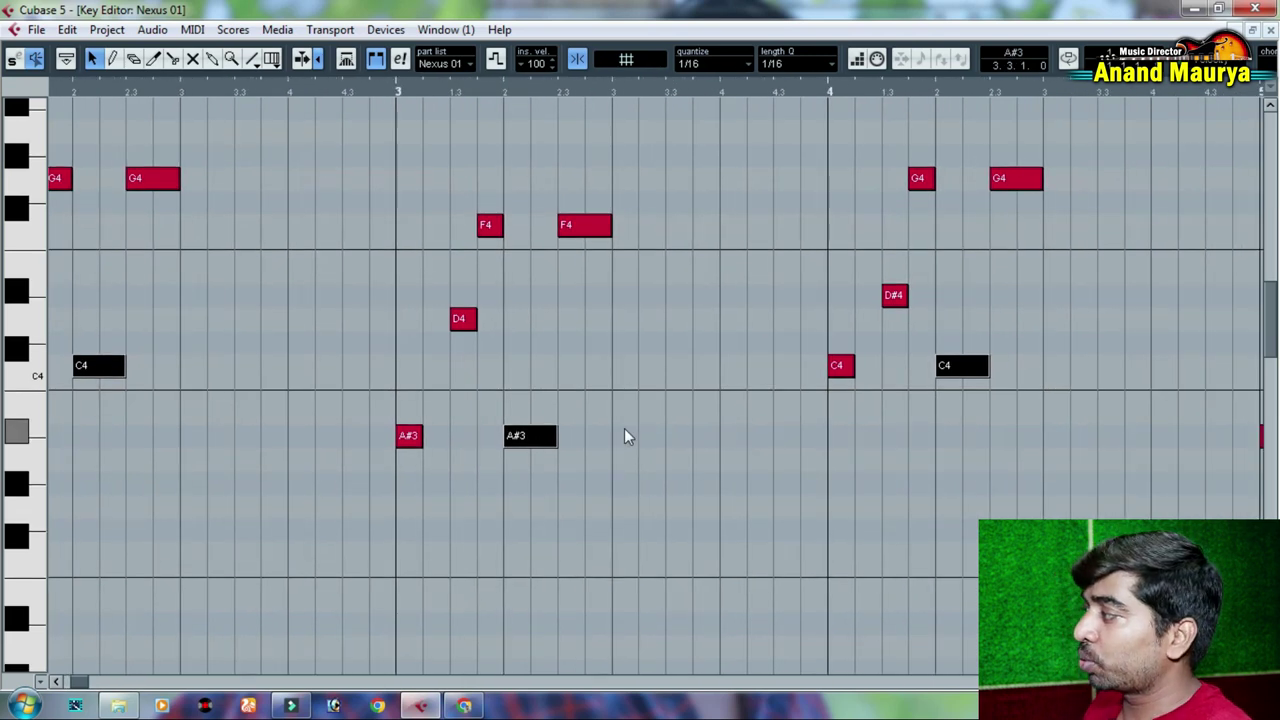
pyautogui.press('g')
pyautogui.press('g')
pyautogui.press('g')
pyautogui.press('g')
pyautogui.press('g')
pyautogui.press('h')
pyautogui.press('h')
pyautogui.press('h')
pyautogui.click(343, 380)
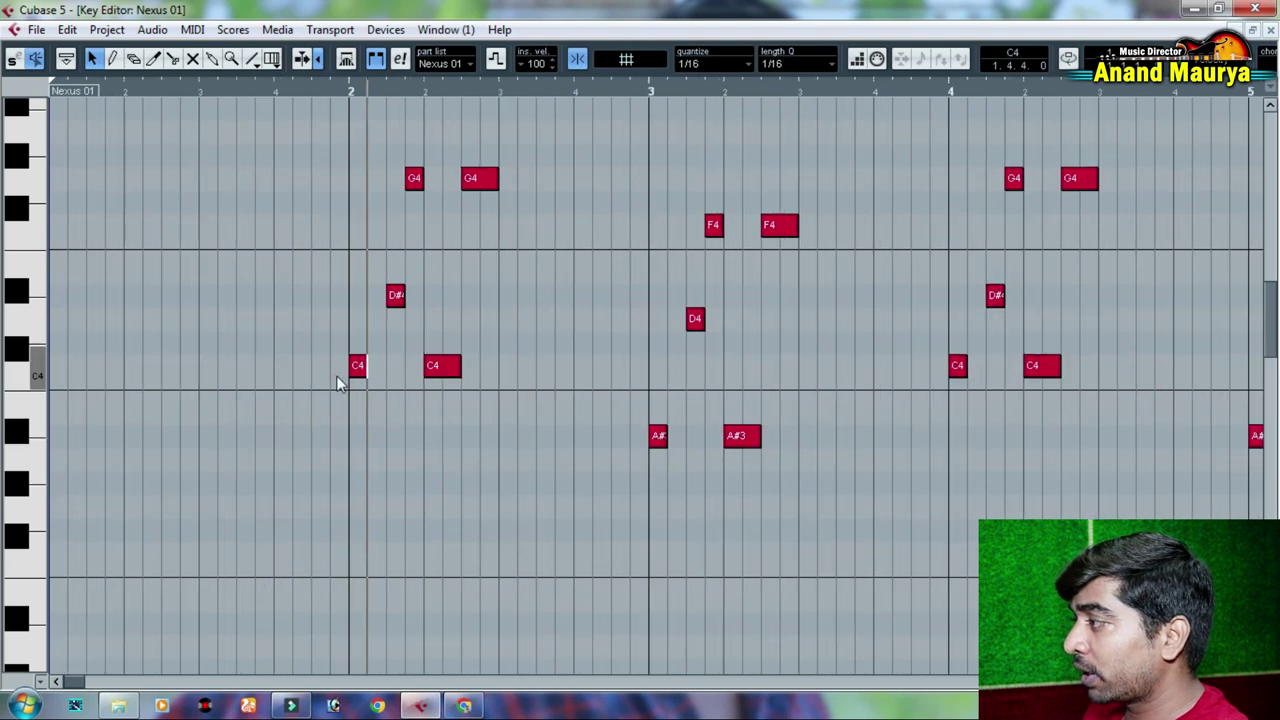
# Step: Select the low A#3 notes in bar 3 and play back the extended pattern from before bar 2
pyautogui.moveTo(329, 357); pyautogui.dragTo(491, 403)
pyautogui.click(404, 403)
pyautogui.moveTo(307, 366); pyautogui.dragTo(770, 446)
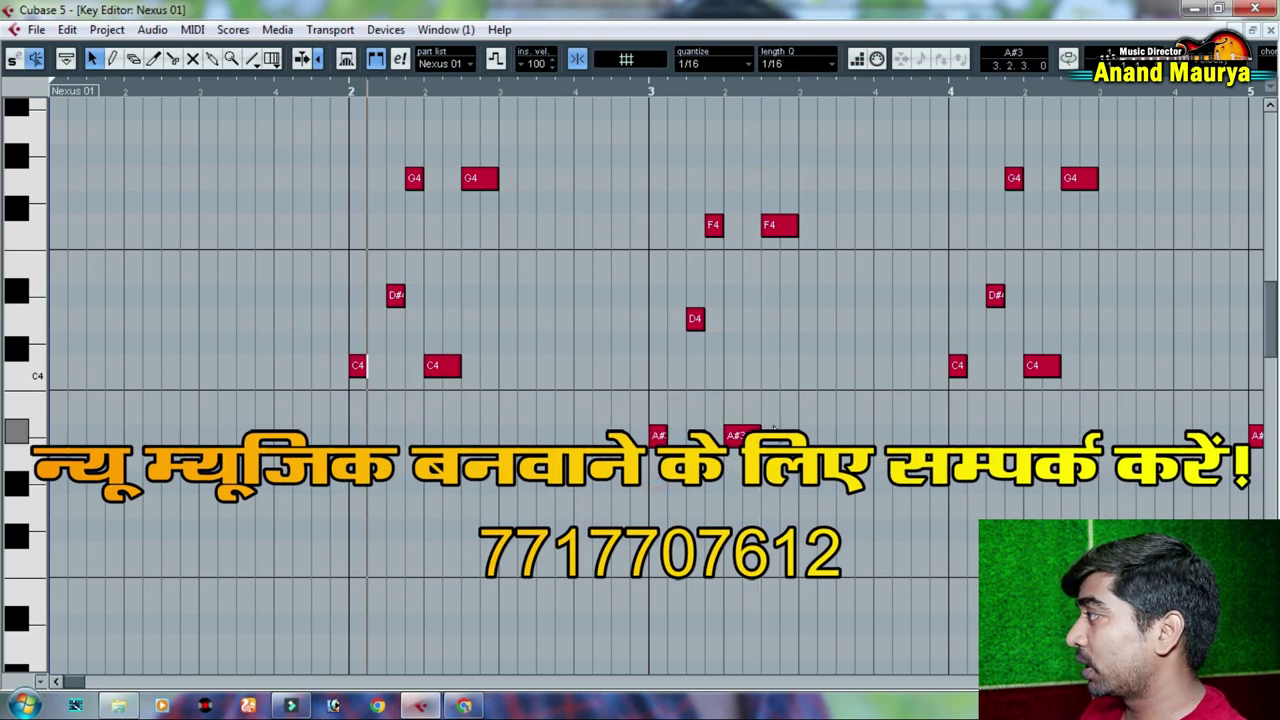
pyautogui.moveTo(816, 229); pyautogui.dragTo(817, 230)
pyautogui.moveTo(817, 396); pyautogui.dragTo(555, 458)
pyautogui.hscroll(2, 472, 460)
pyautogui.press('space')
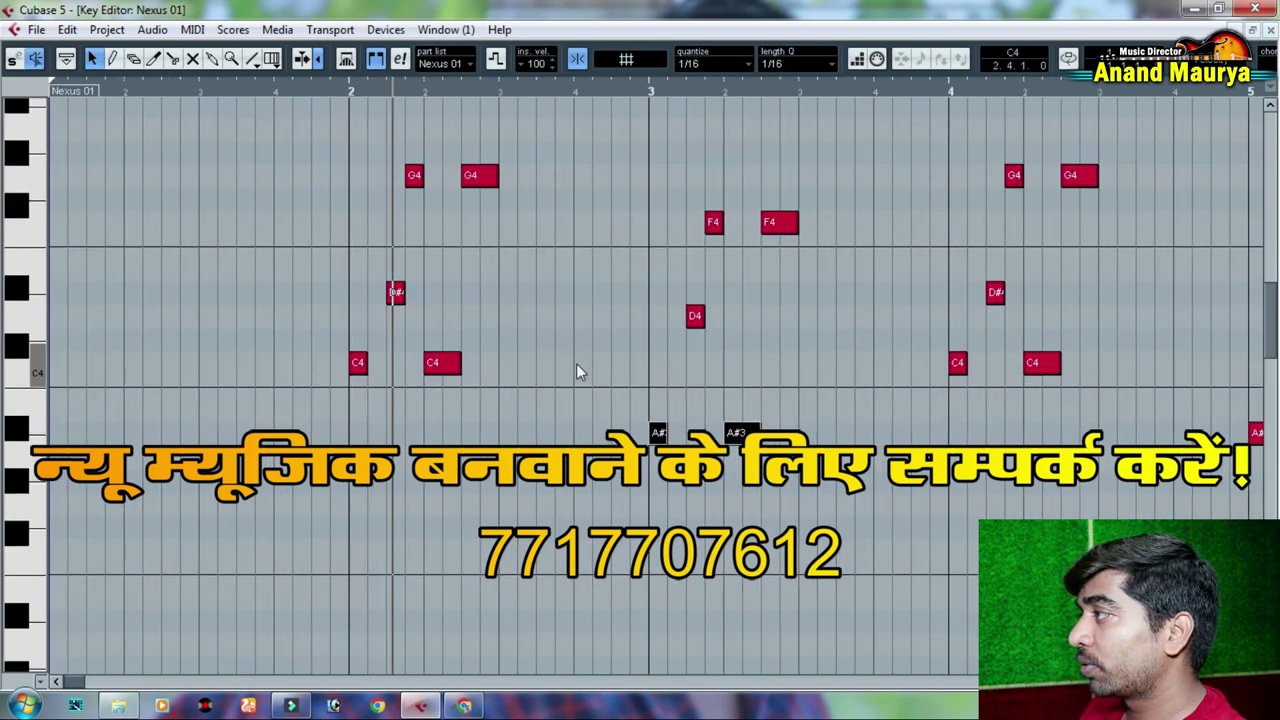
pyautogui.click(294, 91)
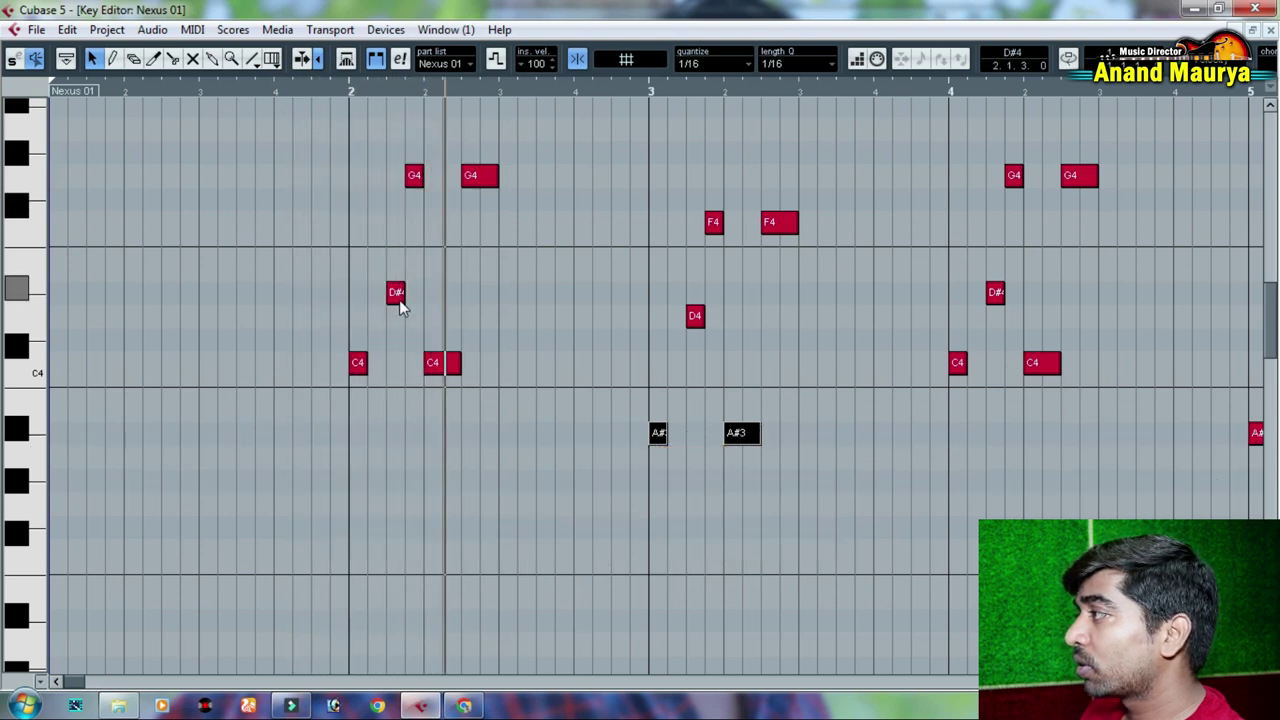
pyautogui.click(472, 283)
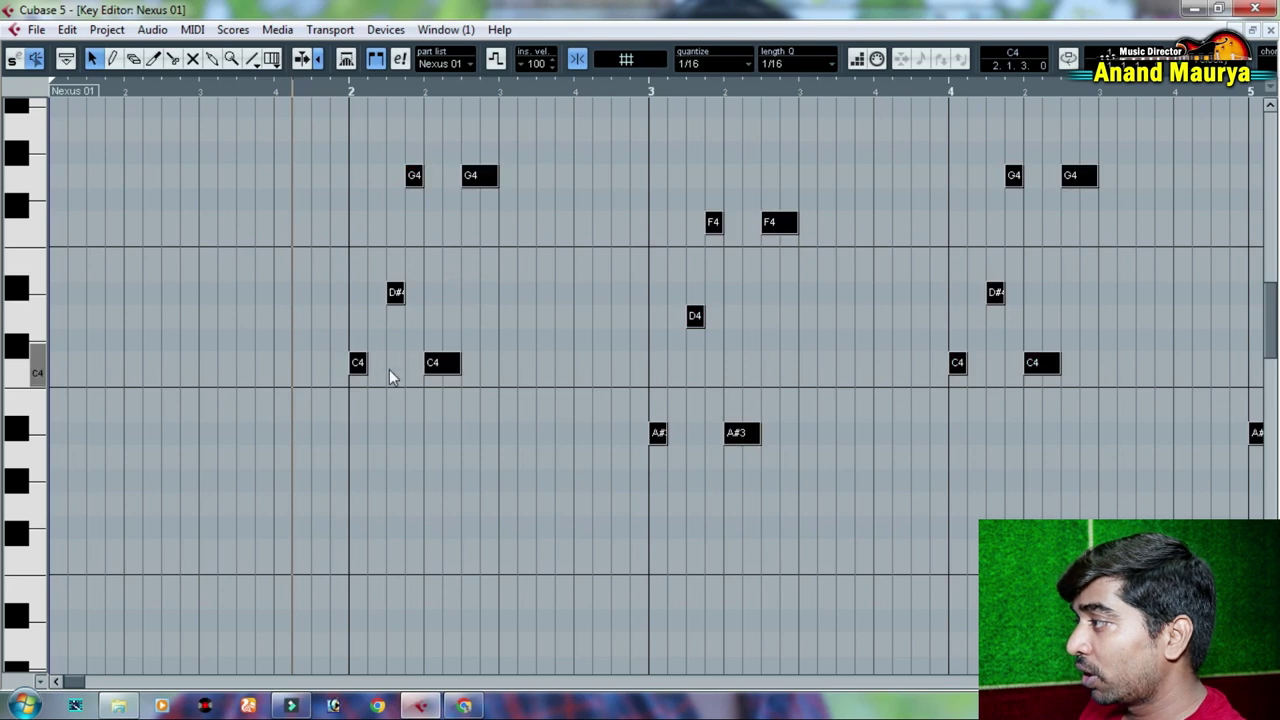
# Step: Copy the whole note pattern half a bar later so it repeats within every bar, and play it
pyautogui.hotkey('ctrl', 'a')
pyautogui.moveTo(358, 366); pyautogui.dragTo(508, 366)
pyautogui.click(465, 301)
pyautogui.press('space')
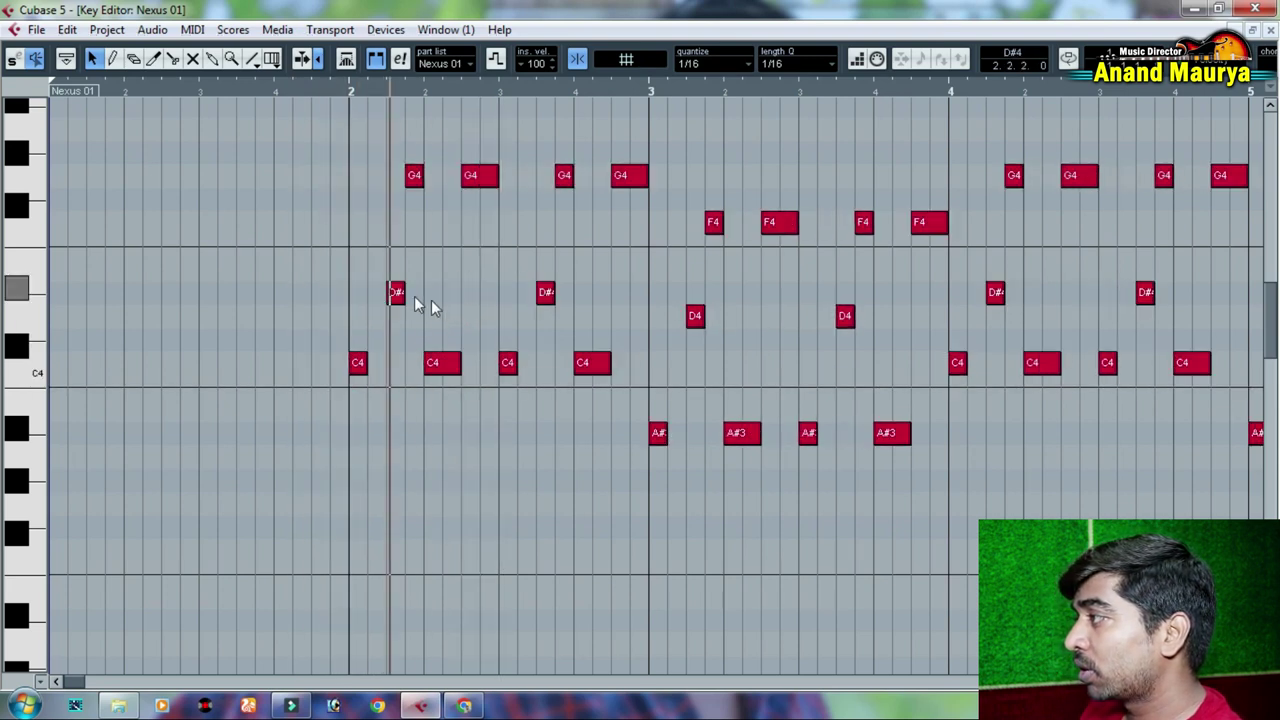
# Step: Move every D#4 and D4 note one sixteenth earlier and play back the pattern
pyautogui.moveTo(398, 293); pyautogui.dragTo(378, 293)
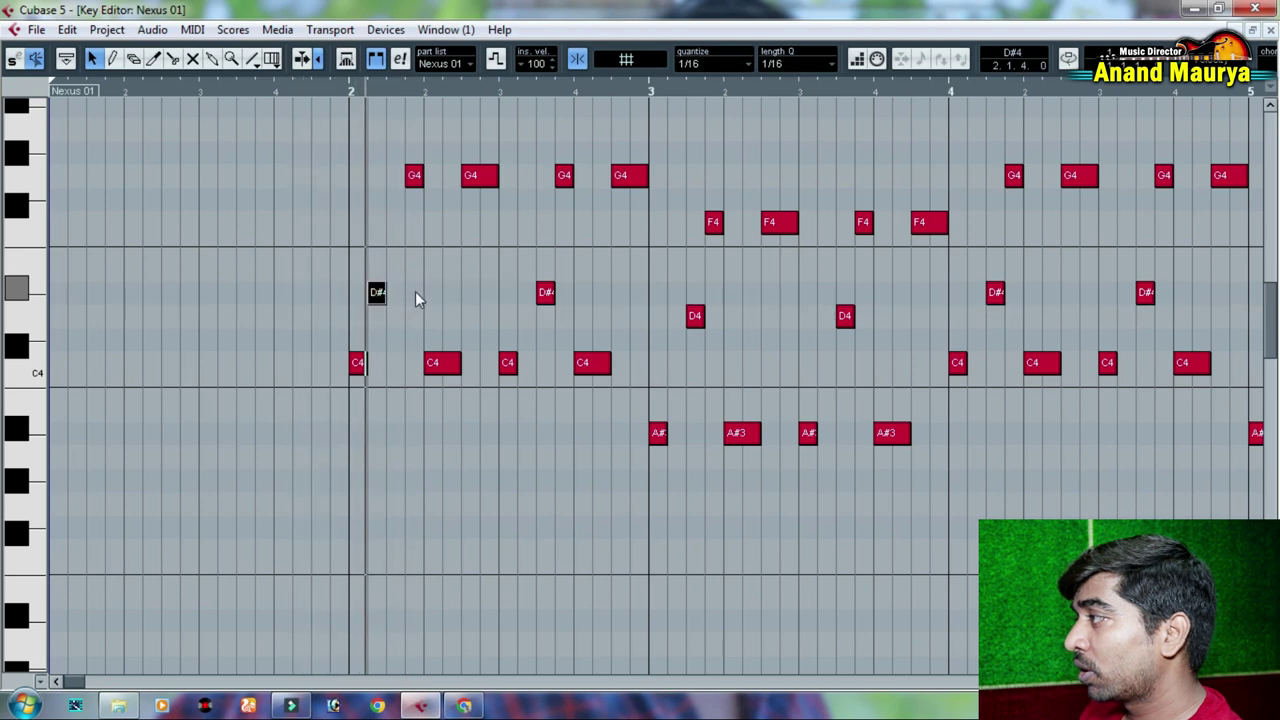
pyautogui.press('space')
pyautogui.moveTo(545, 300); pyautogui.dragTo(527, 296)
pyautogui.hscroll(5, 753, 290)
pyautogui.moveTo(363, 285); pyautogui.dragTo(1274, 322)
pyautogui.press('space')
pyautogui.click(694, 380)
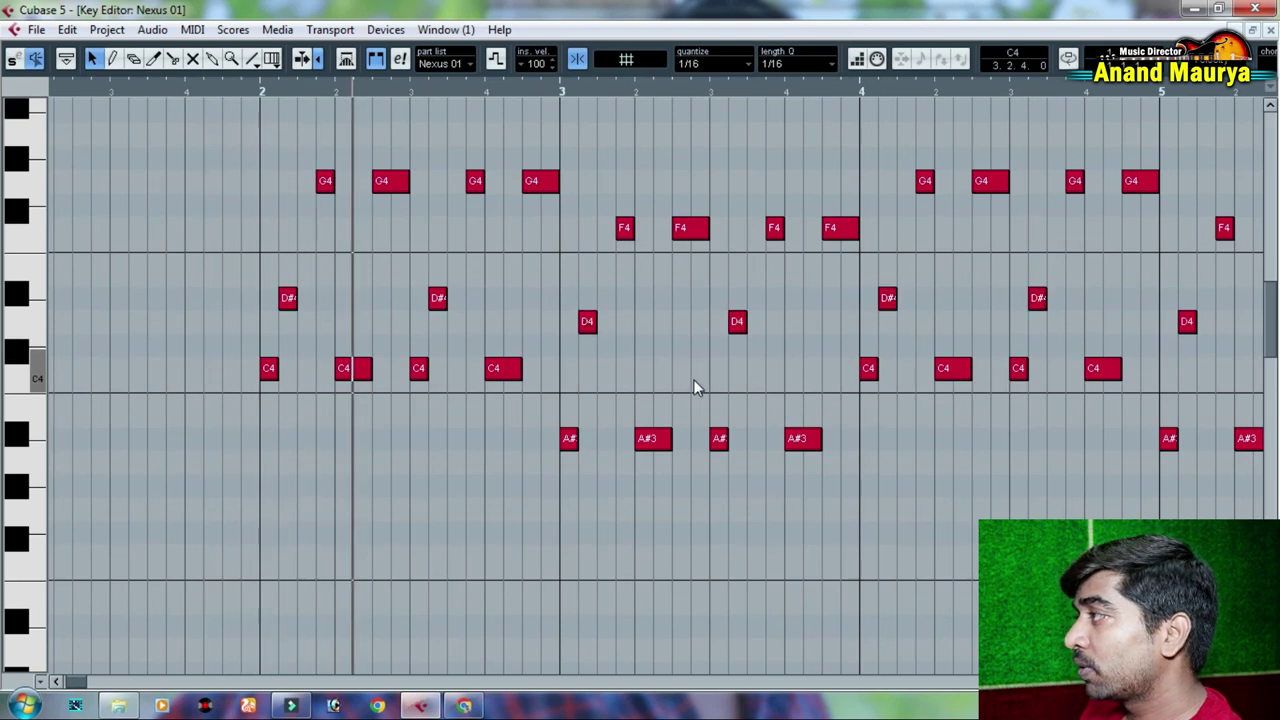
pyautogui.press('space')
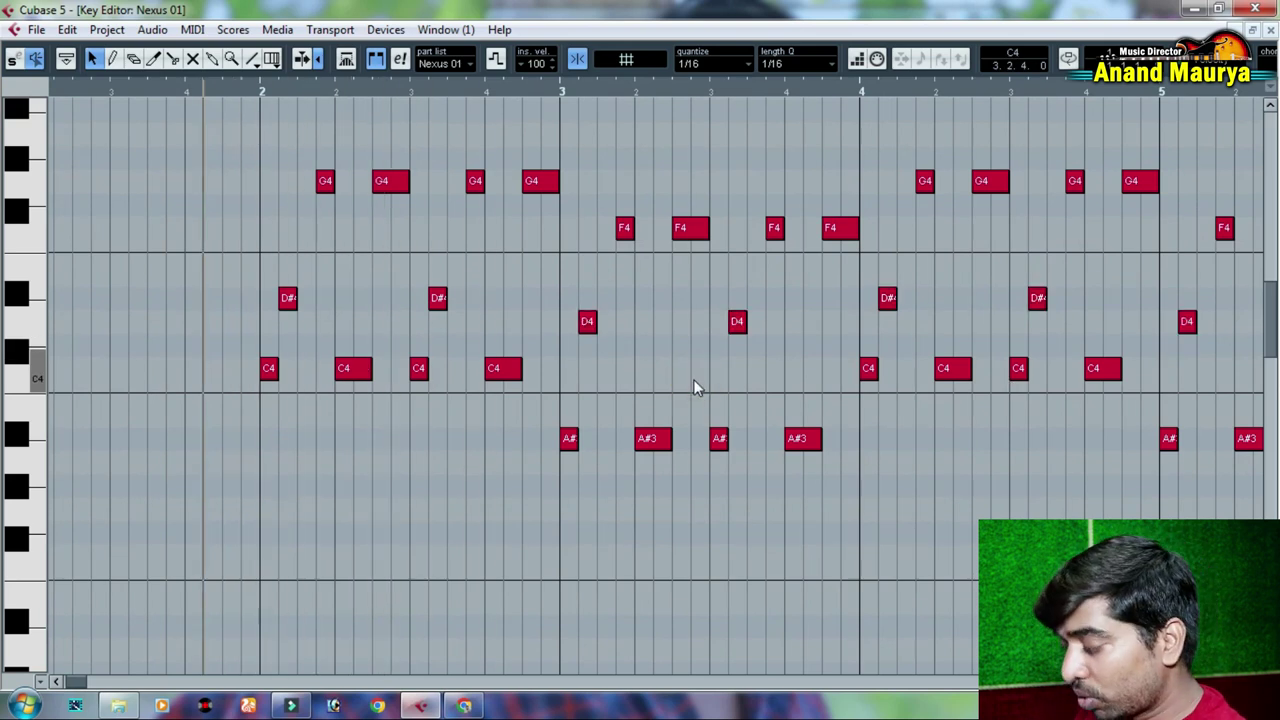
# Step: Transpose all the notes down one octave, also trying them a further octave lower
pyautogui.hotkey('ctrl', 'a')
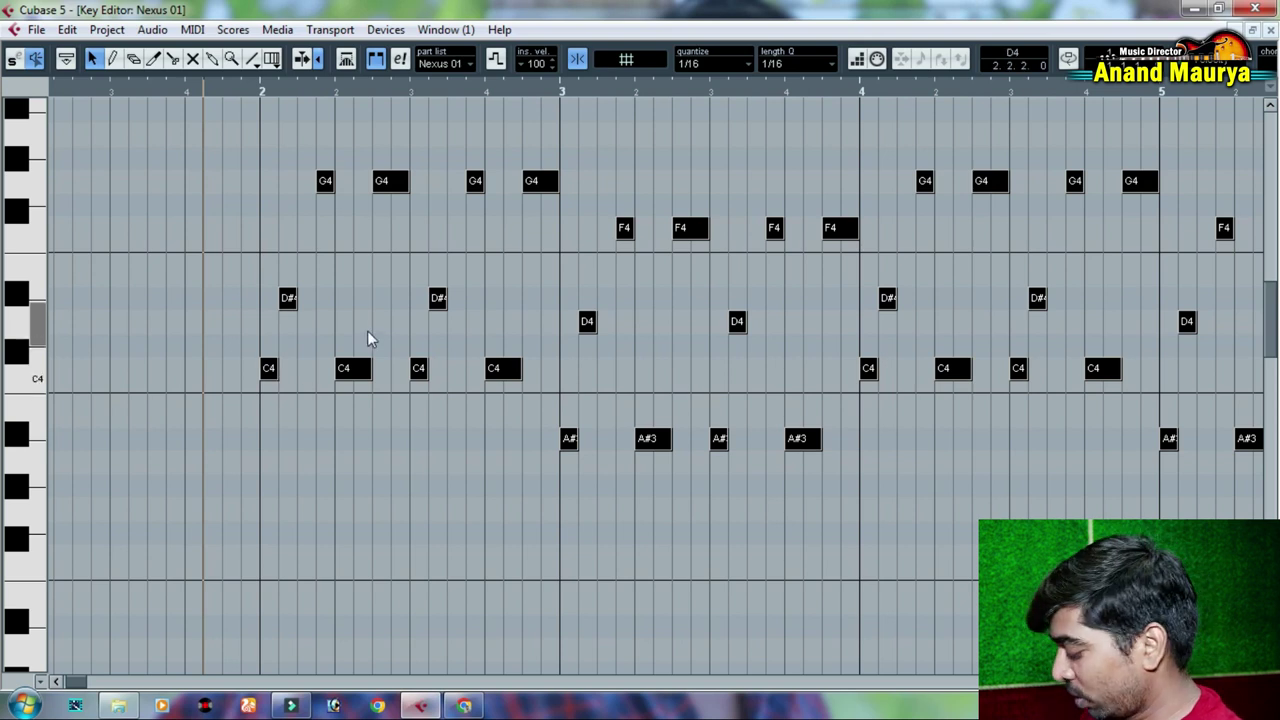
pyautogui.hotkey('shift', 'Down')
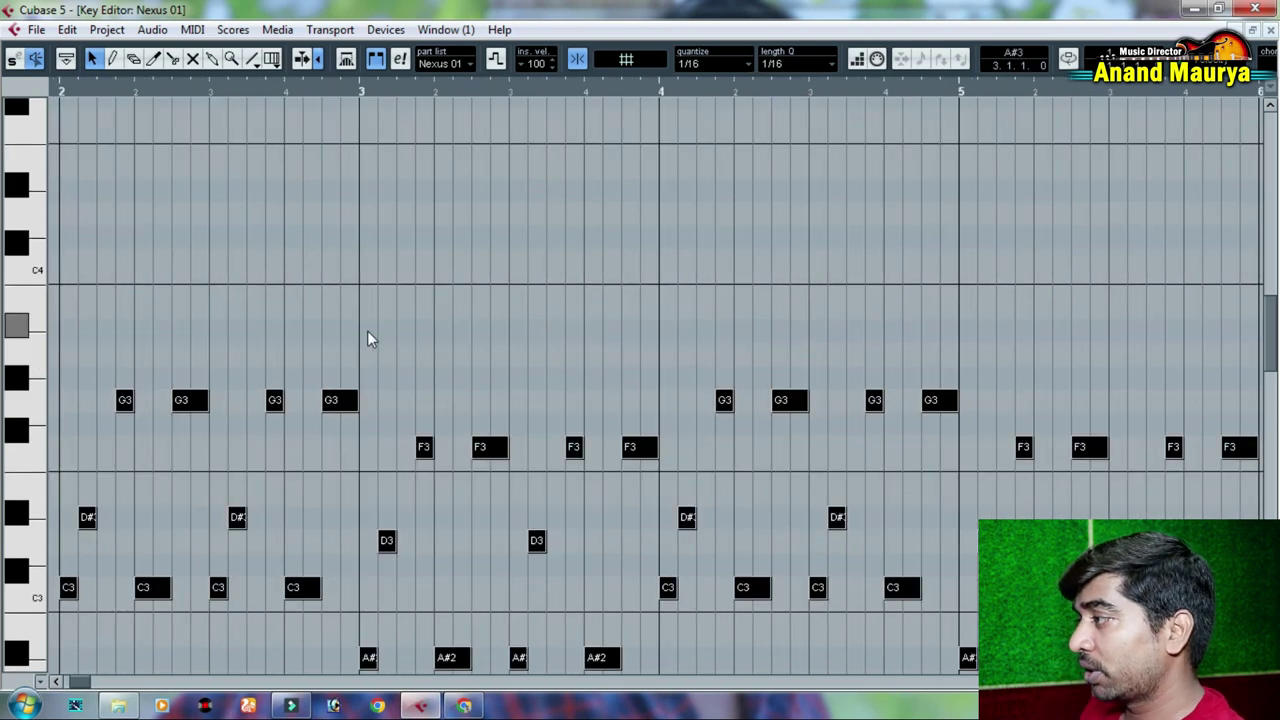
pyautogui.scroll(-3, 368, 338)
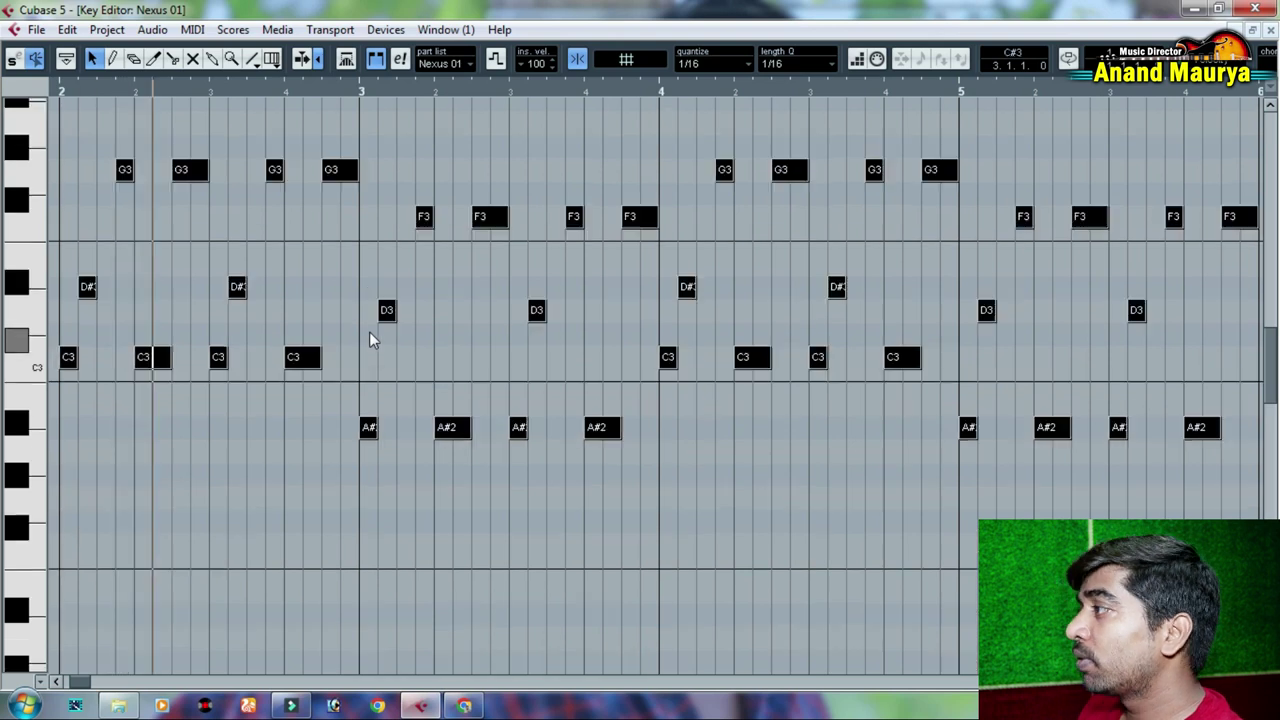
pyautogui.moveTo(441, 376); pyautogui.dragTo(636, 376)
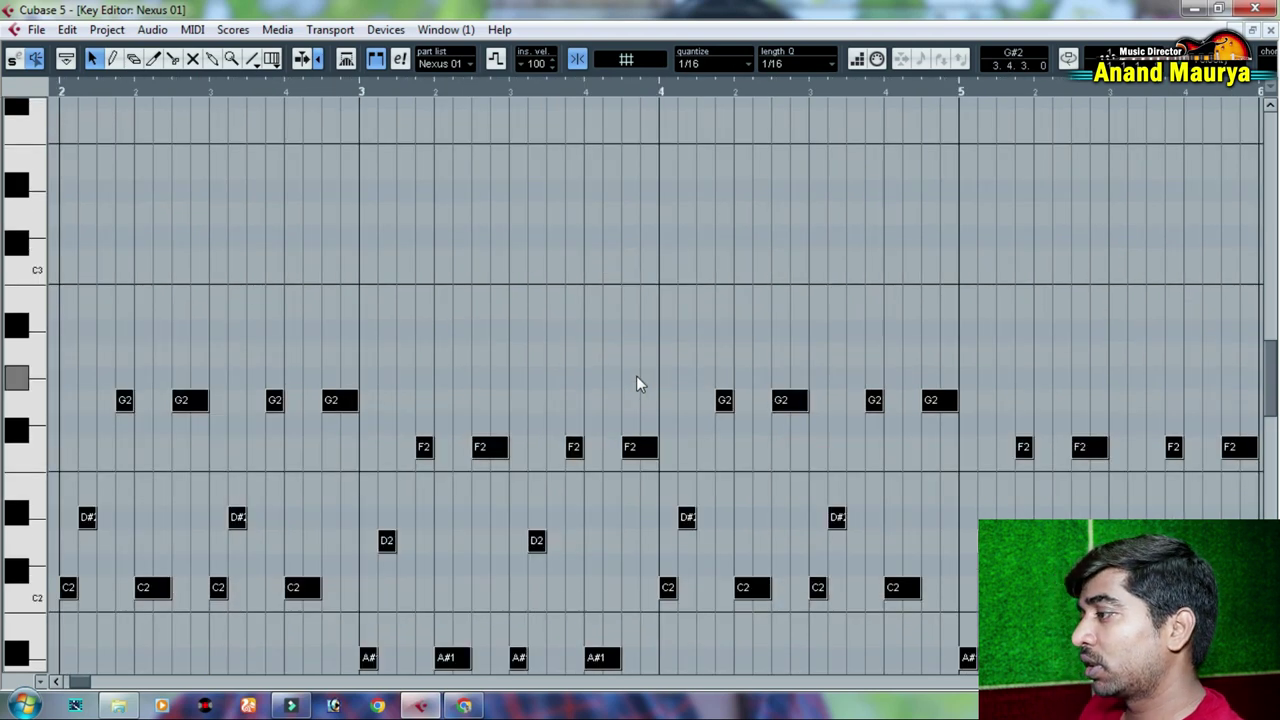
pyautogui.scroll(-3, 600, 405)
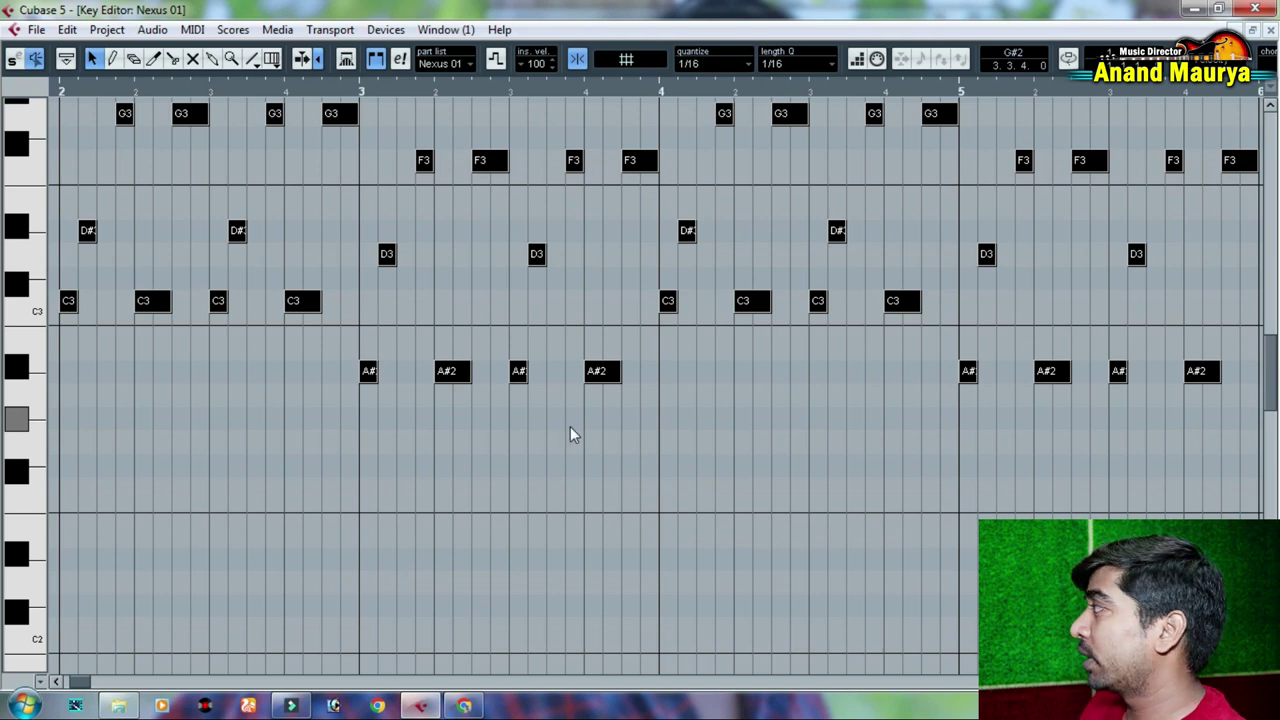
# Step: Return to the project window and play all tracks together with the Copy of Nexus 01 track unsoloed
pyautogui.click(1270, 30)
pyautogui.press('space')
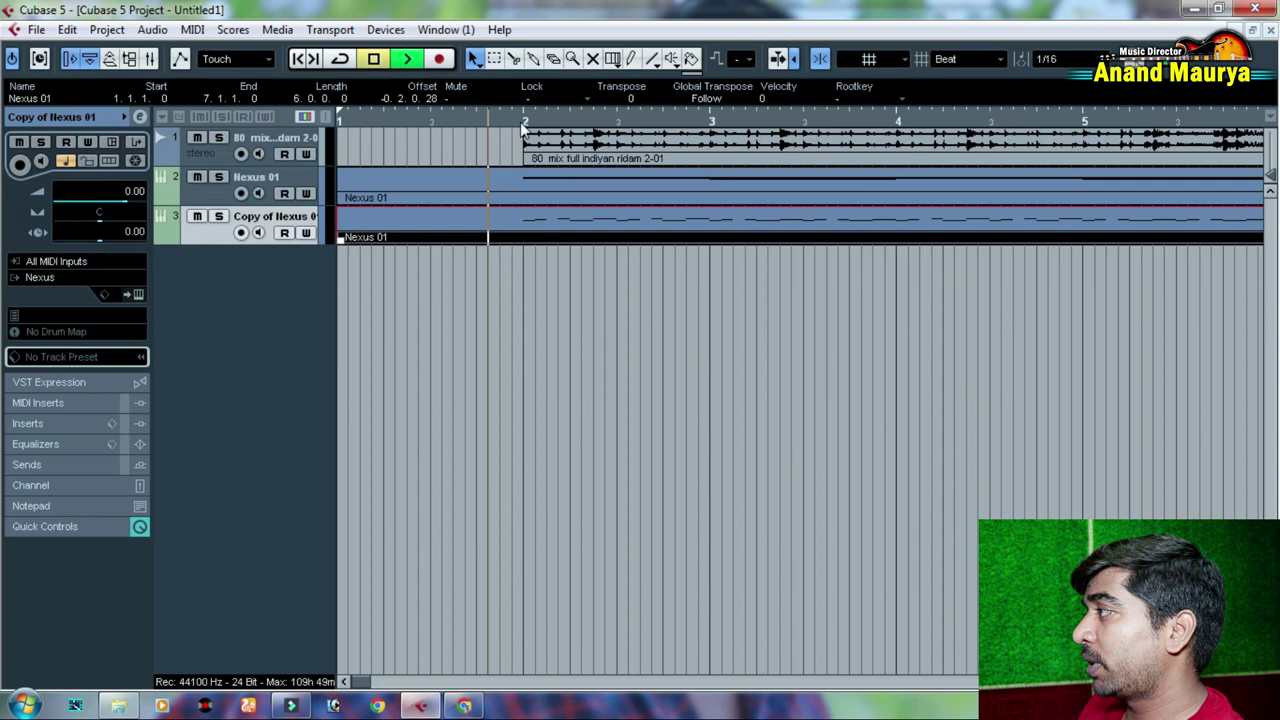
# Step: Lower the Copy of Nexus 01 track's volume to -7.66 while all tracks play
pyautogui.click(632, 290)
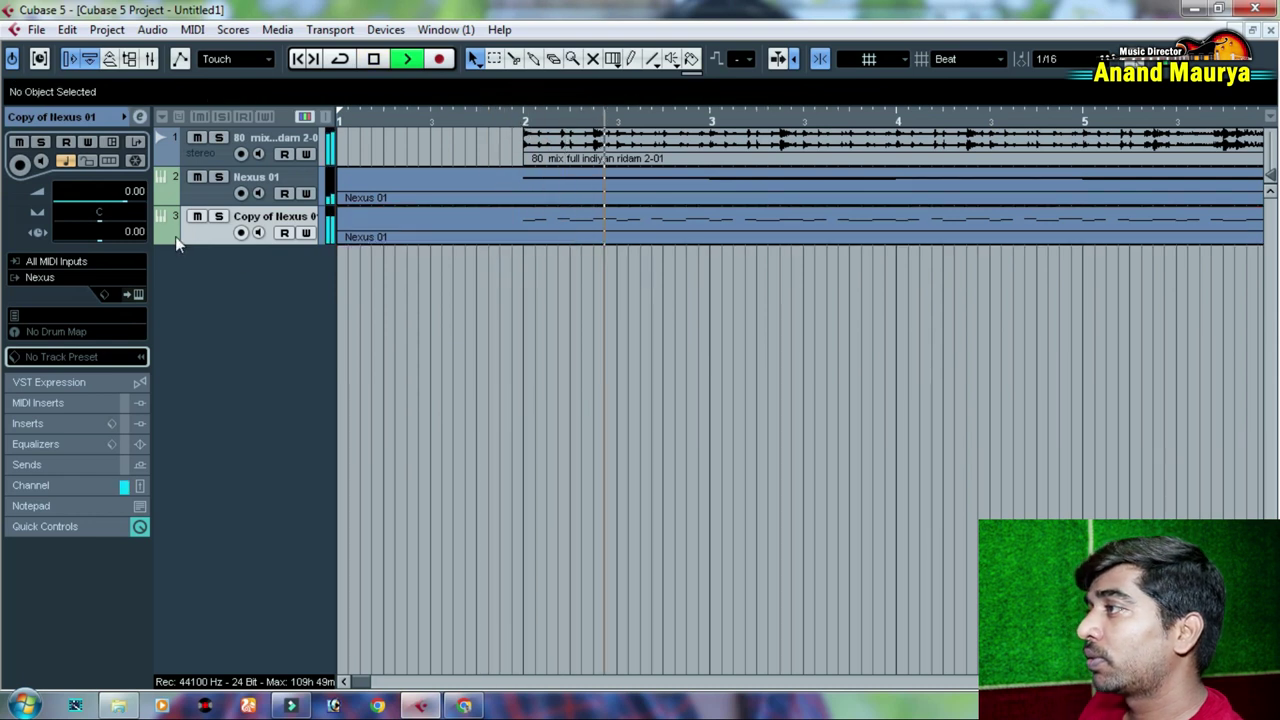
pyautogui.scroll(-3, 124, 202)
pyautogui.scroll(-3, 124, 207)
# Step: Split both Nexus parts at bar 6 and delete the empty one-bar pieces that follow
pyautogui.hscroll(3, 636, 323)
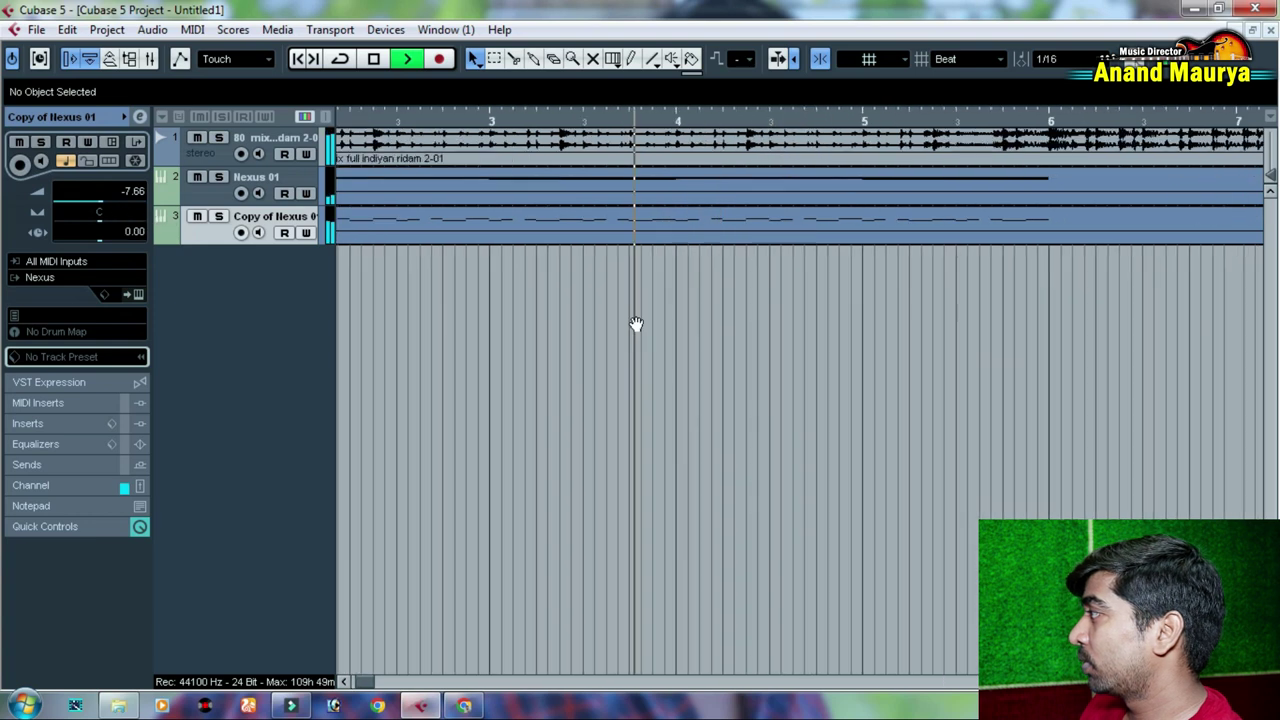
pyautogui.hscroll(4, 636, 323)
pyautogui.moveTo(757, 265); pyautogui.dragTo(755, 184)
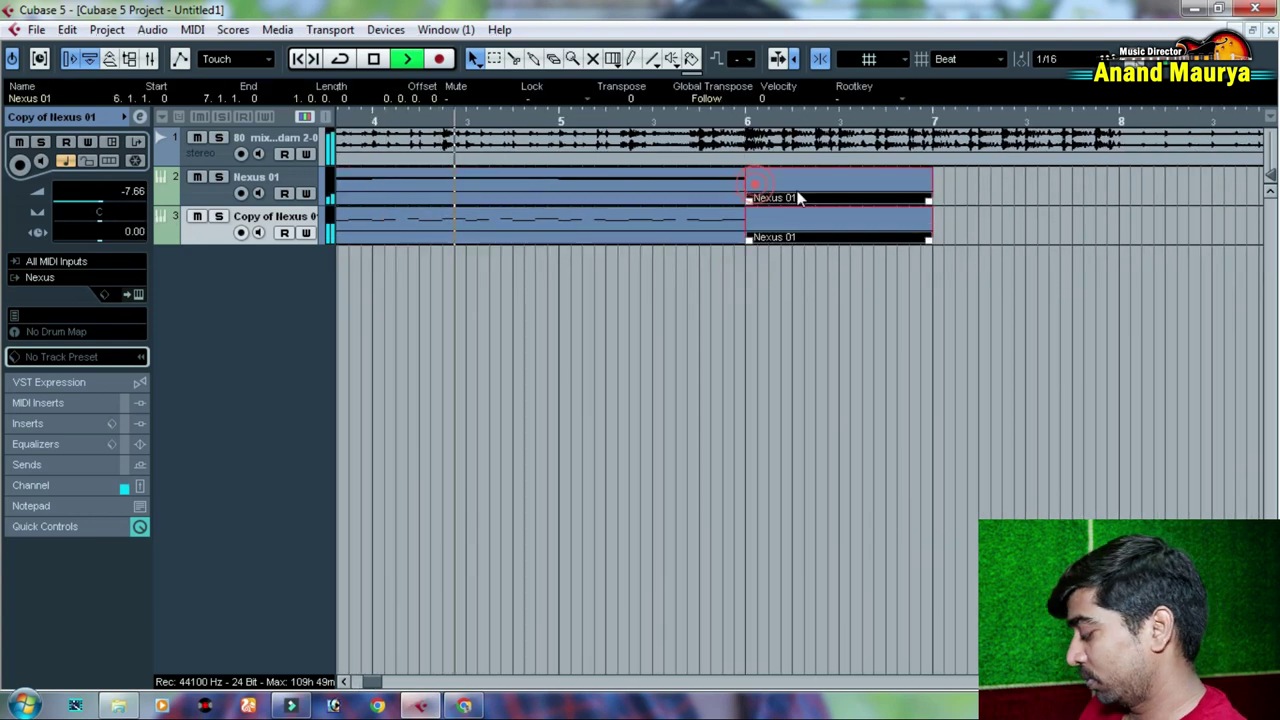
pyautogui.press('Delete')
# Step: Split both Nexus parts at bar 2 and remove the empty first-bar pieces
pyautogui.hscroll(-10, 920, 317)
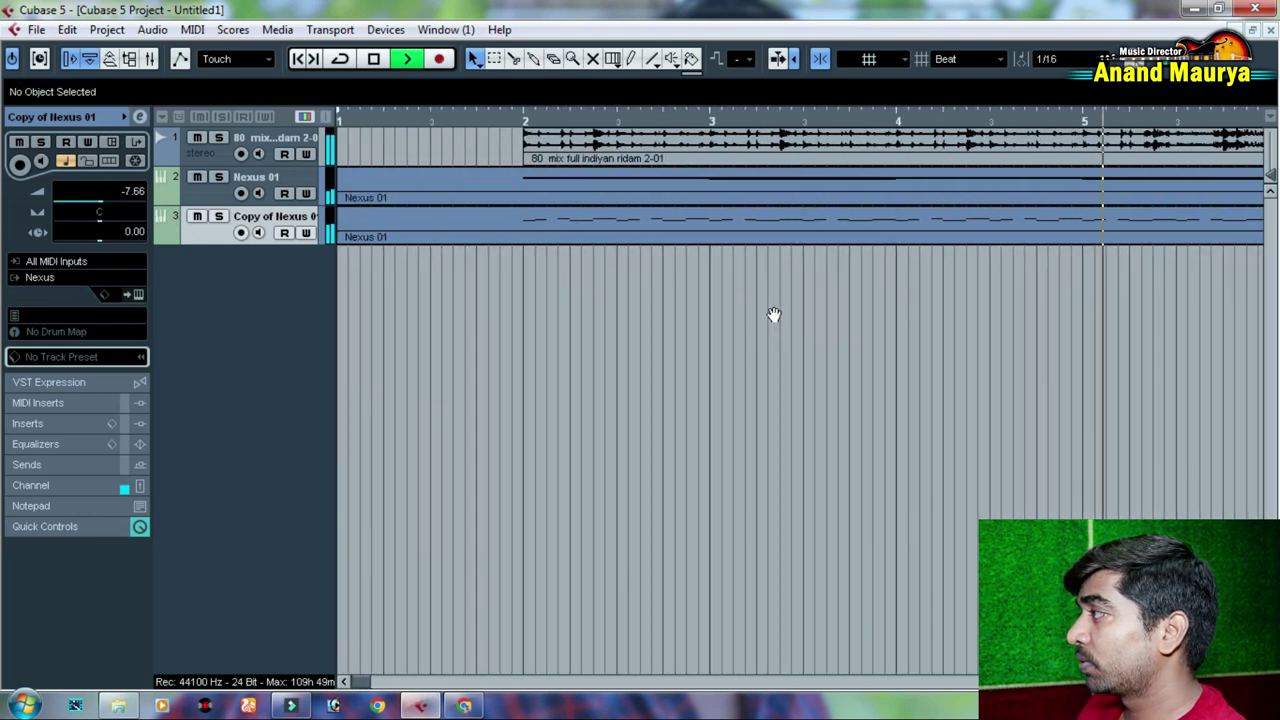
pyautogui.moveTo(515, 216); pyautogui.dragTo(518, 185)
pyautogui.keyDown('alt'); pyautogui.click(523, 187); pyautogui.keyUp('alt')
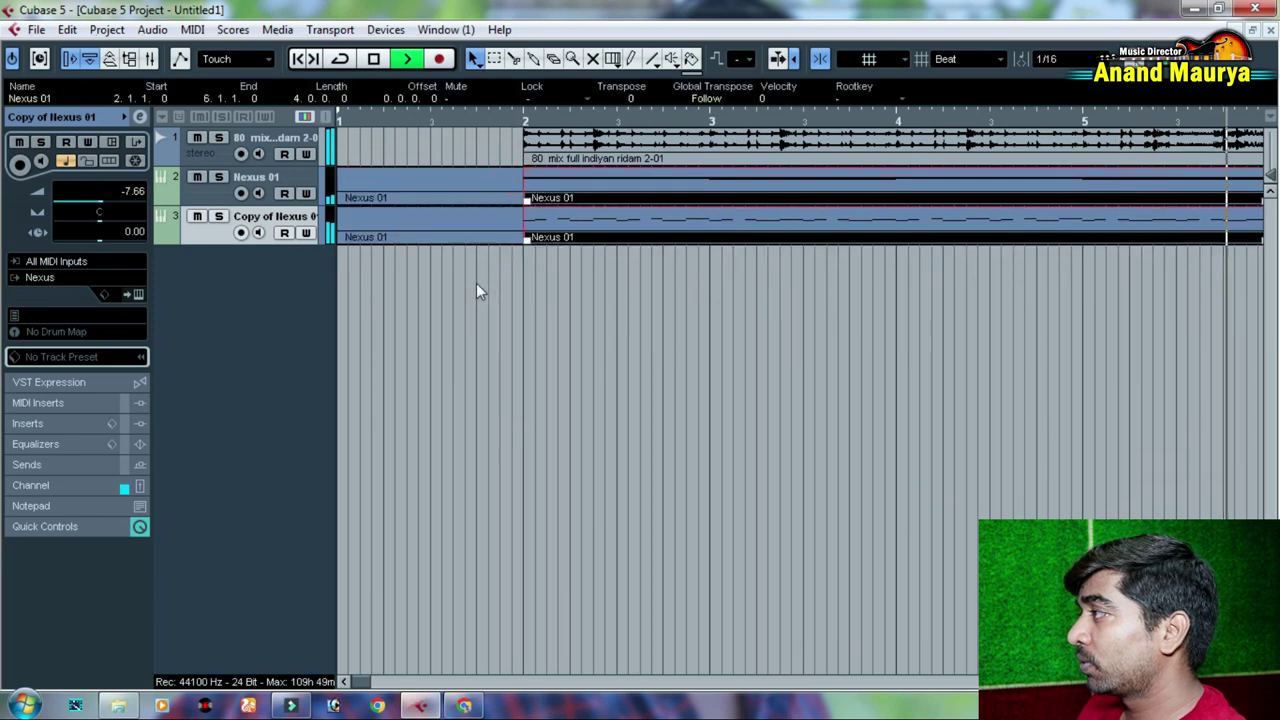
pyautogui.moveTo(476, 283); pyautogui.dragTo(478, 173)
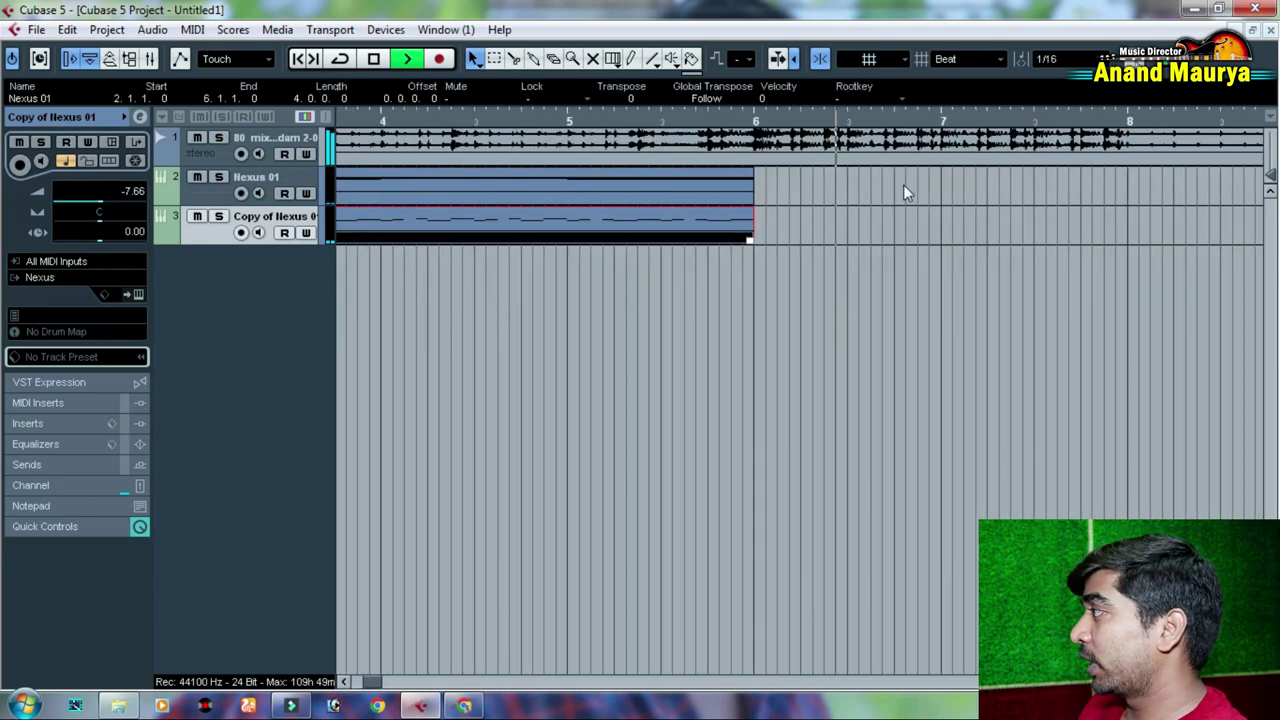
# Step: Stop playback, duplicate the four-bar parts of both Nexus tracks directly after themselves, and place the cursor at bar 6
pyautogui.press('space')
pyautogui.moveTo(804, 183); pyautogui.dragTo(628, 238)
pyautogui.hotkey('ctrl', 'd')
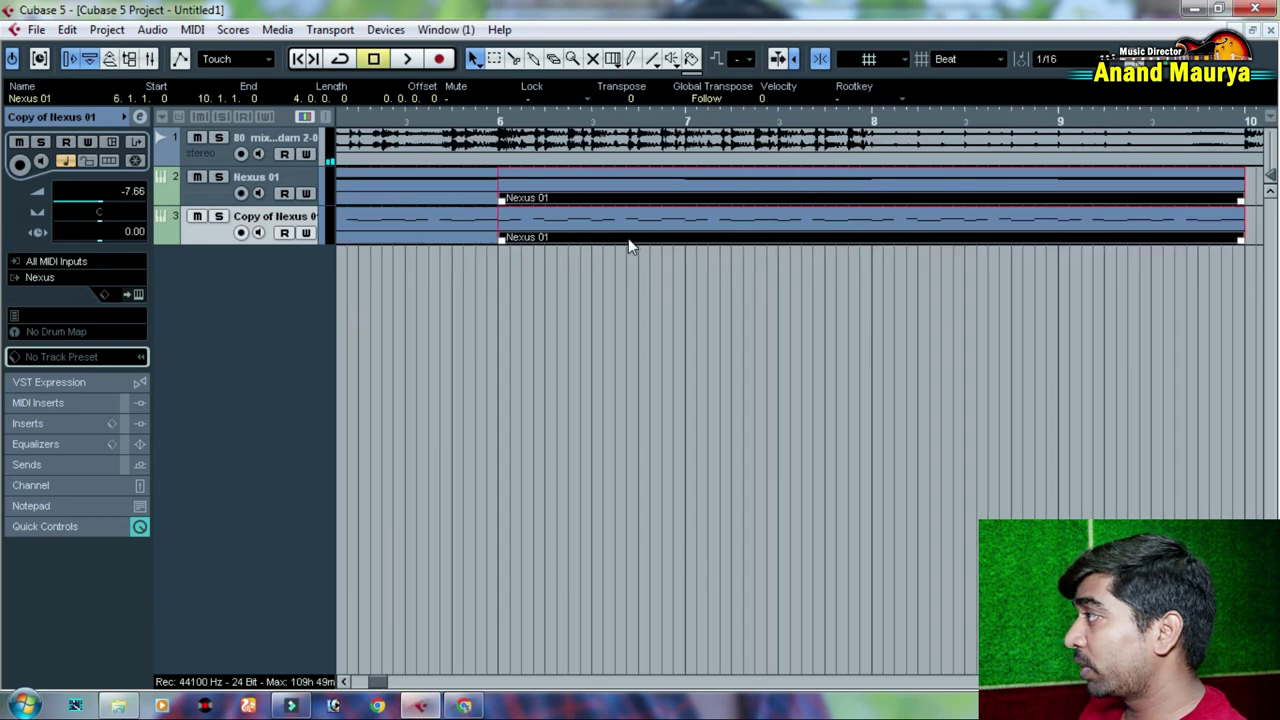
pyautogui.click(500, 121)
pyautogui.click(745, 345)
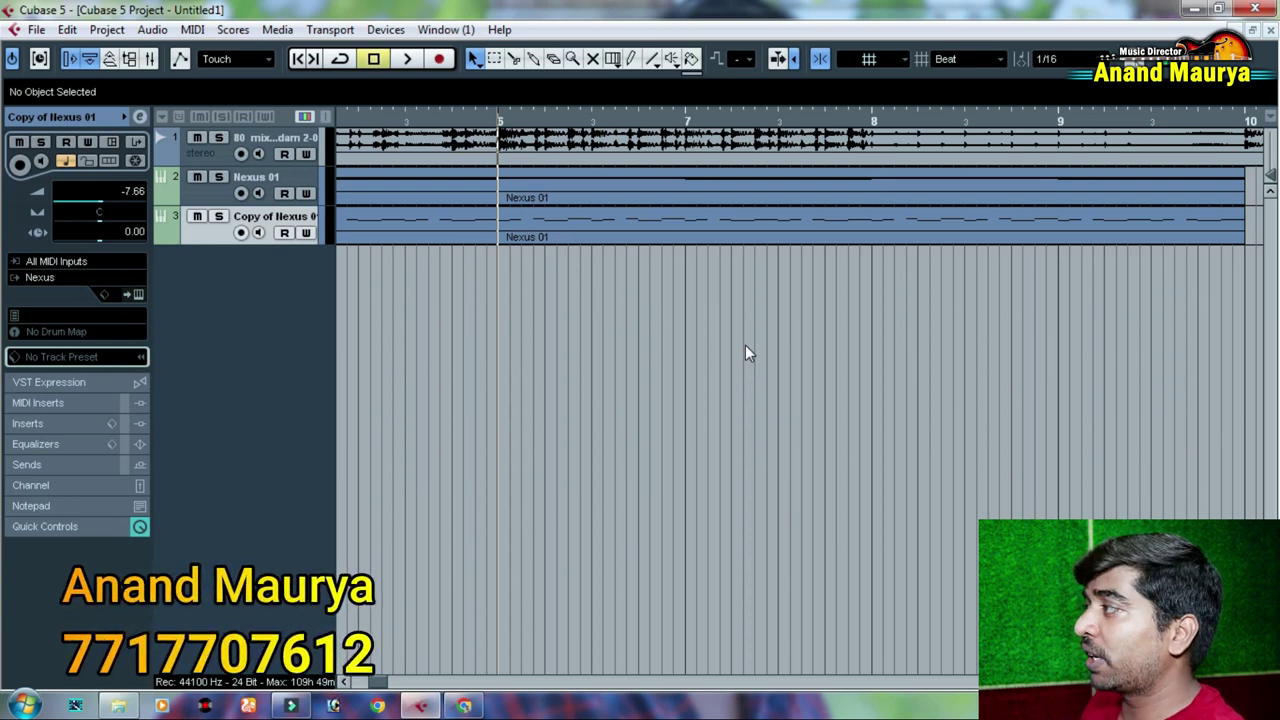
# Step: Examine the notes of the duplicated Copy of Nexus 01 part in the Key Editor and return to the project
pyautogui.doubleClick(570, 231)
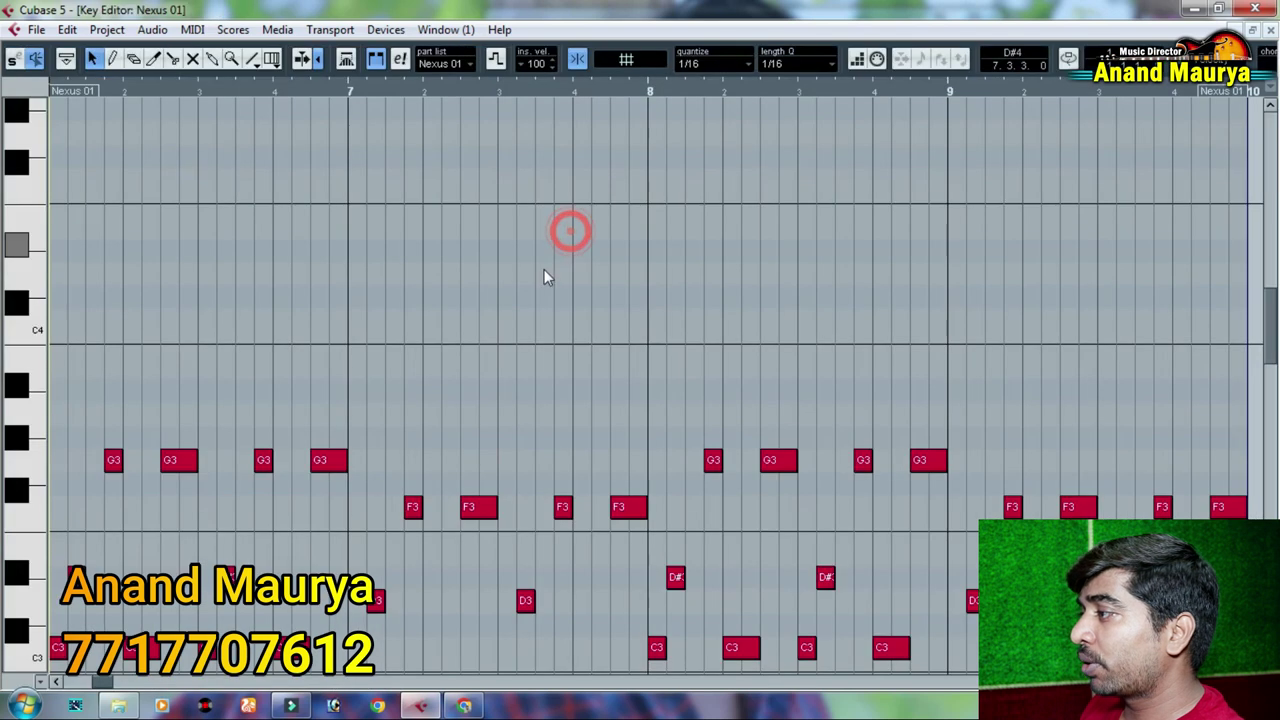
pyautogui.scroll(-3, 544, 270)
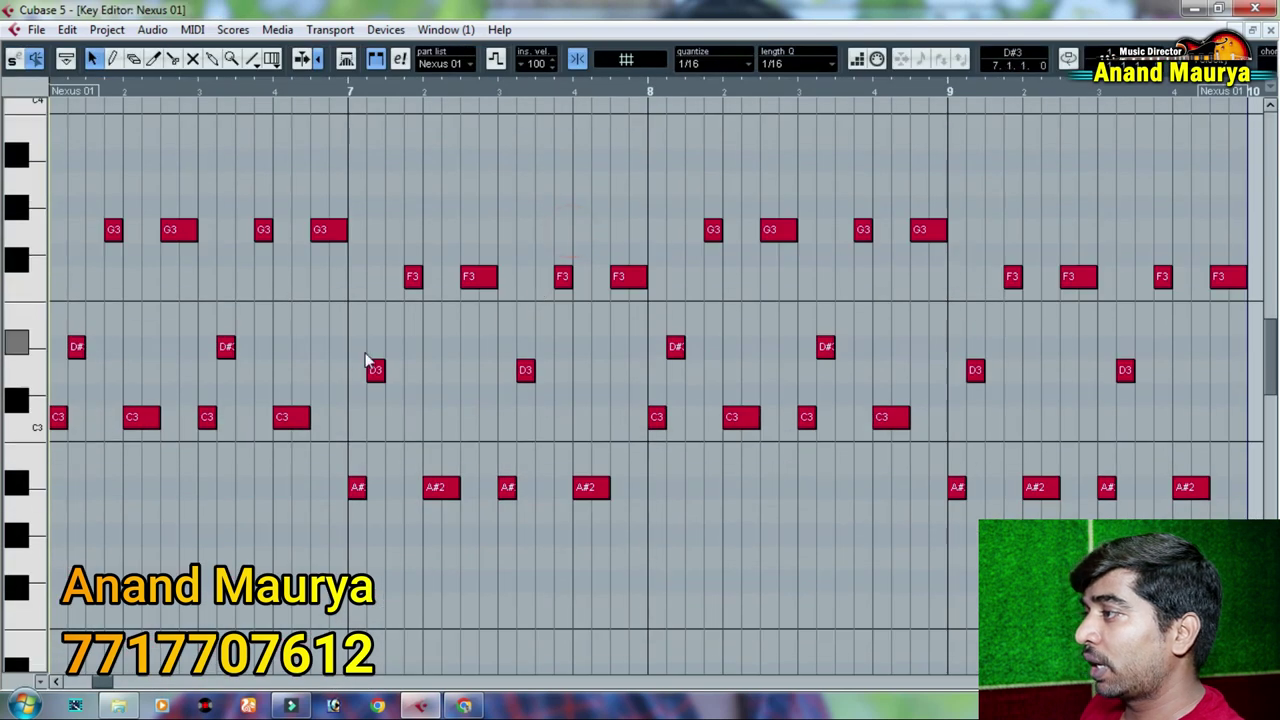
pyautogui.click(1271, 30)
# Step: Glue the two consecutive parts on each Nexus track into one, then stop playback with the cursor at bar 2
pyautogui.rightClick(464, 221)
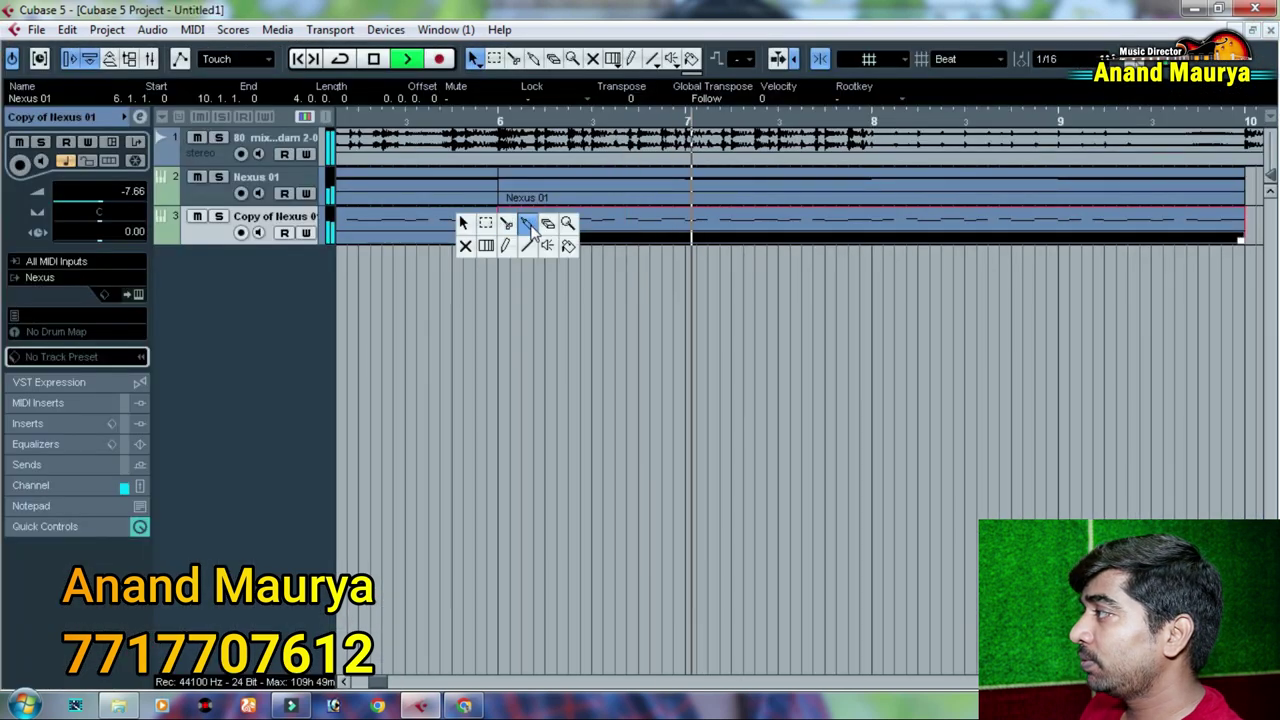
pyautogui.click(528, 222)
pyautogui.click(483, 221)
pyautogui.click(481, 189)
pyautogui.rightClick(481, 189)
pyautogui.click(477, 189)
pyautogui.moveTo(514, 117); pyautogui.dragTo(382, 171)
pyautogui.press('space')
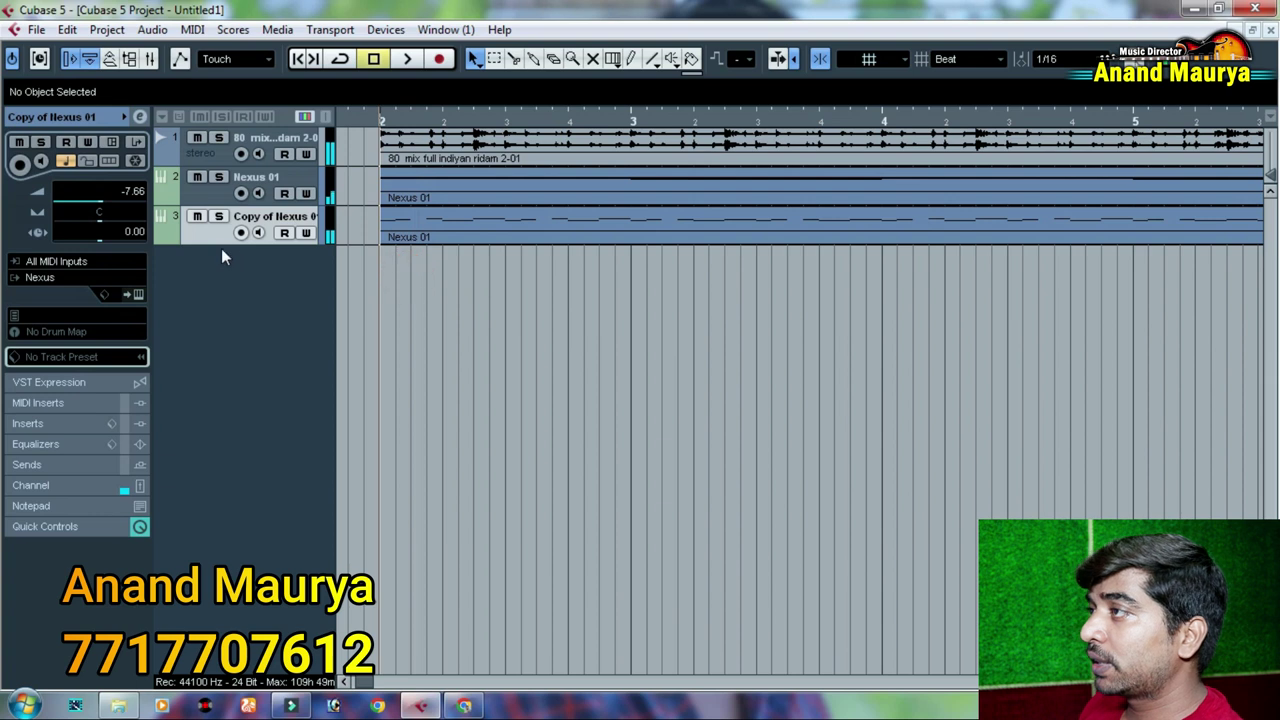
# Step: Import all tracks from the track archive Sad Cord.xml, using the media files from the archive
pyautogui.click(38, 29)
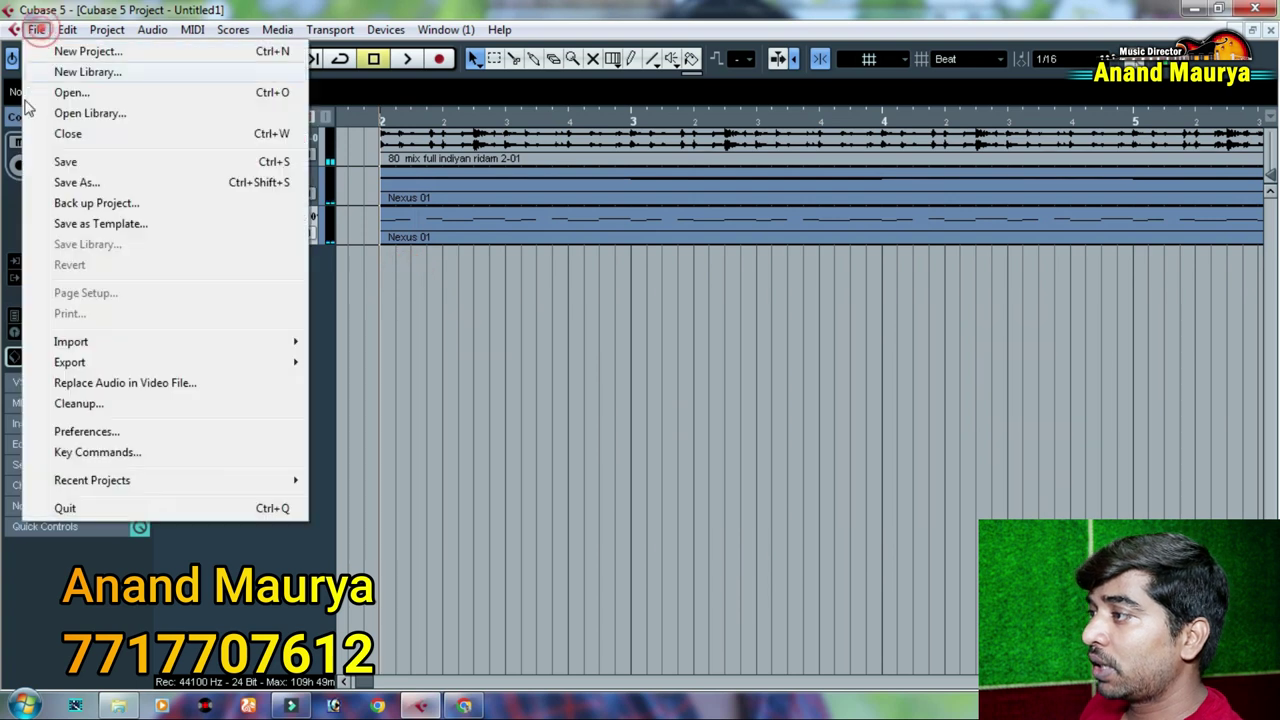
pyautogui.click(125, 343)
pyautogui.click(392, 445)
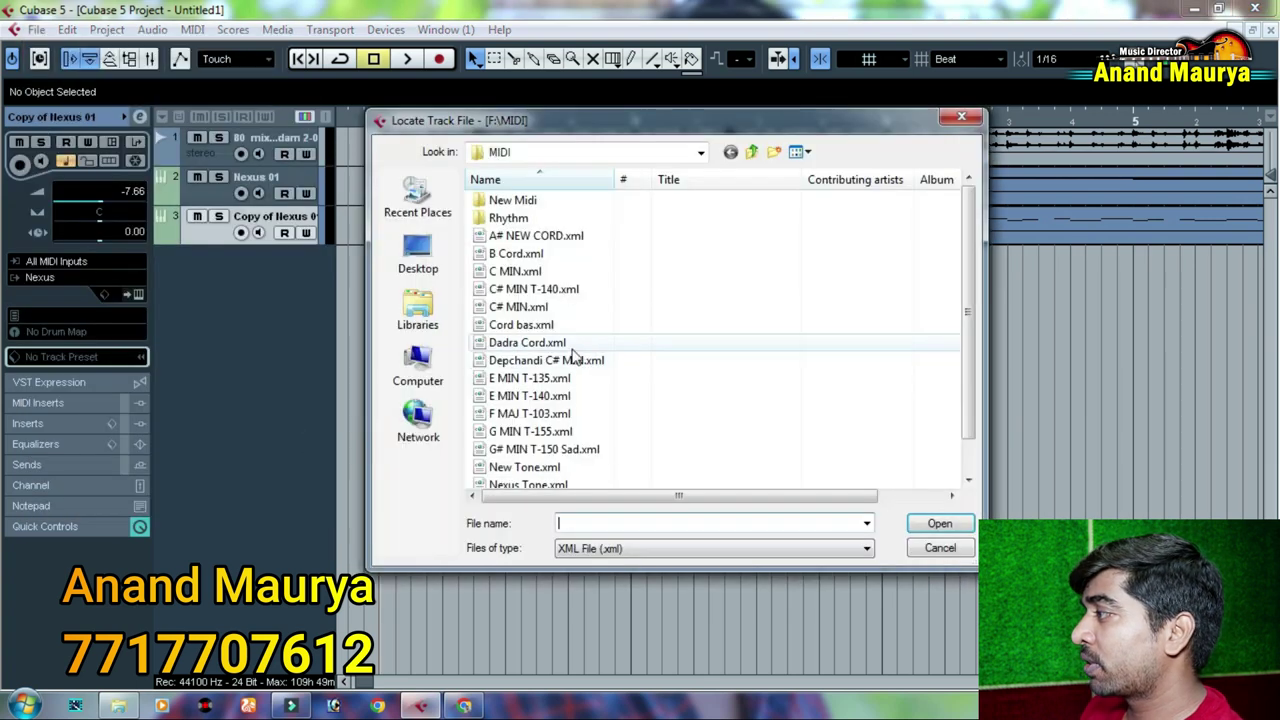
pyautogui.click(537, 469)
pyautogui.scroll(-1, 550, 468)
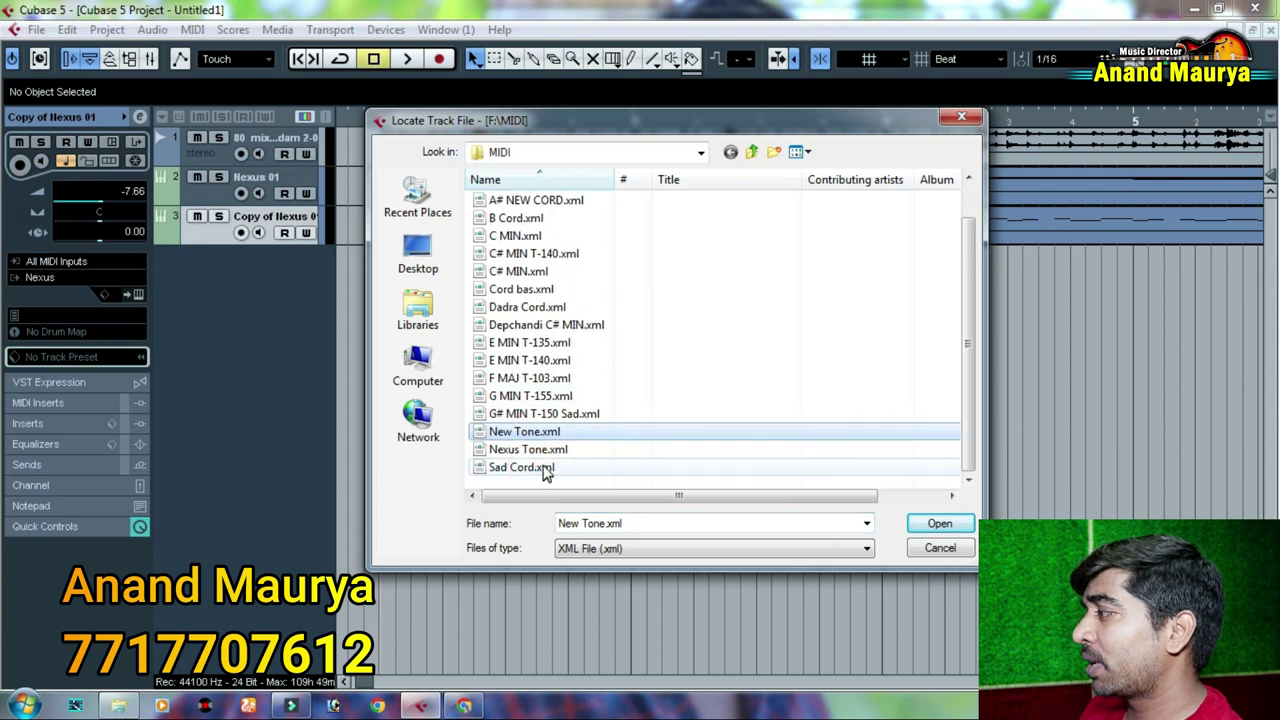
pyautogui.click(533, 468)
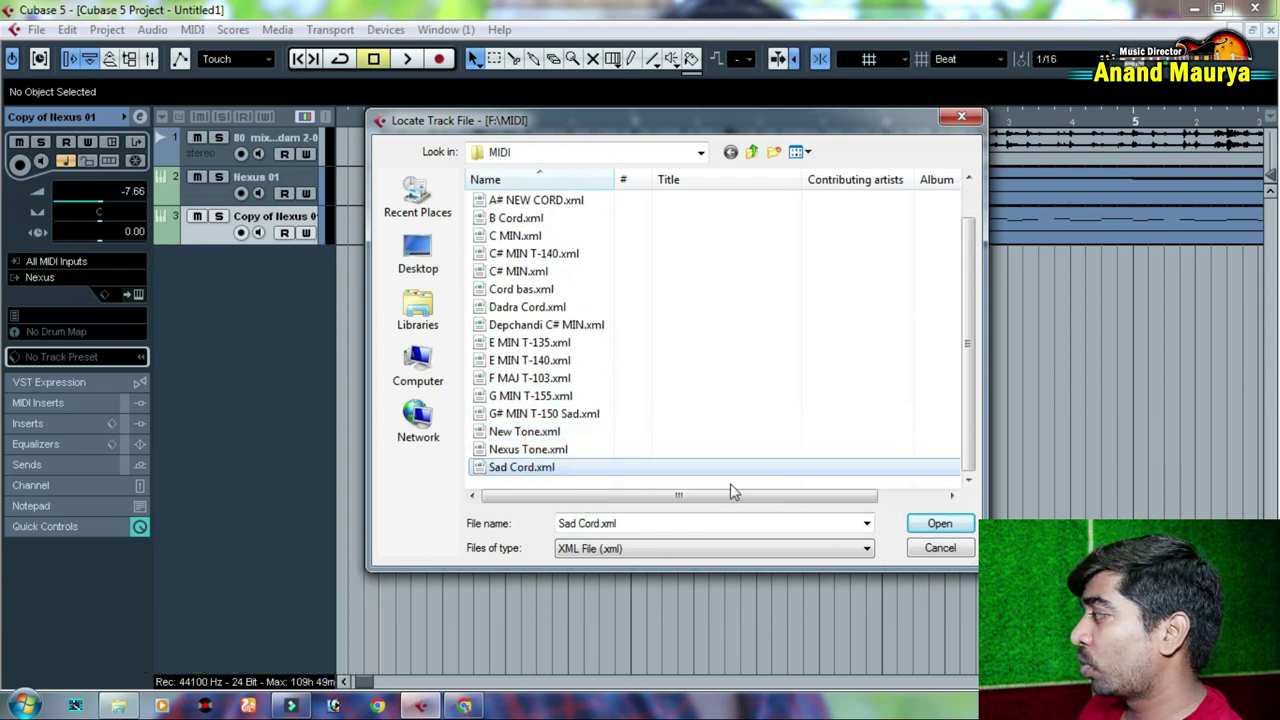
pyautogui.click(940, 525)
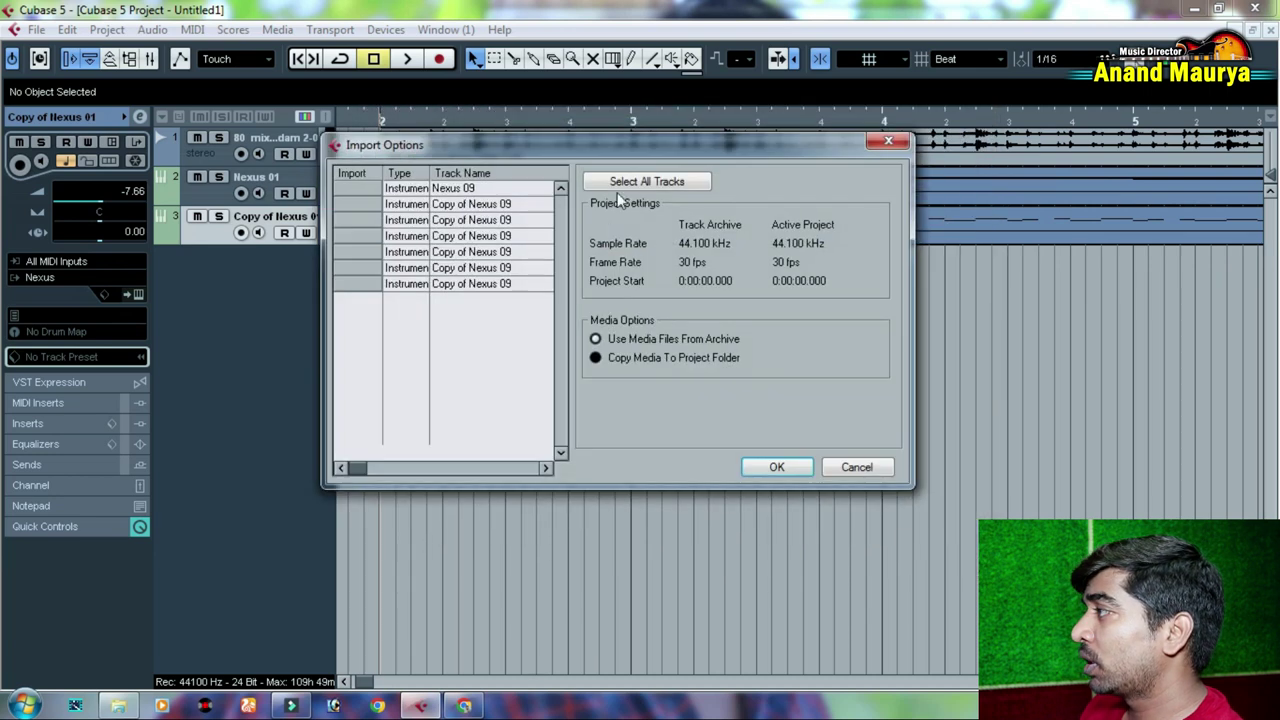
pyautogui.click(640, 182)
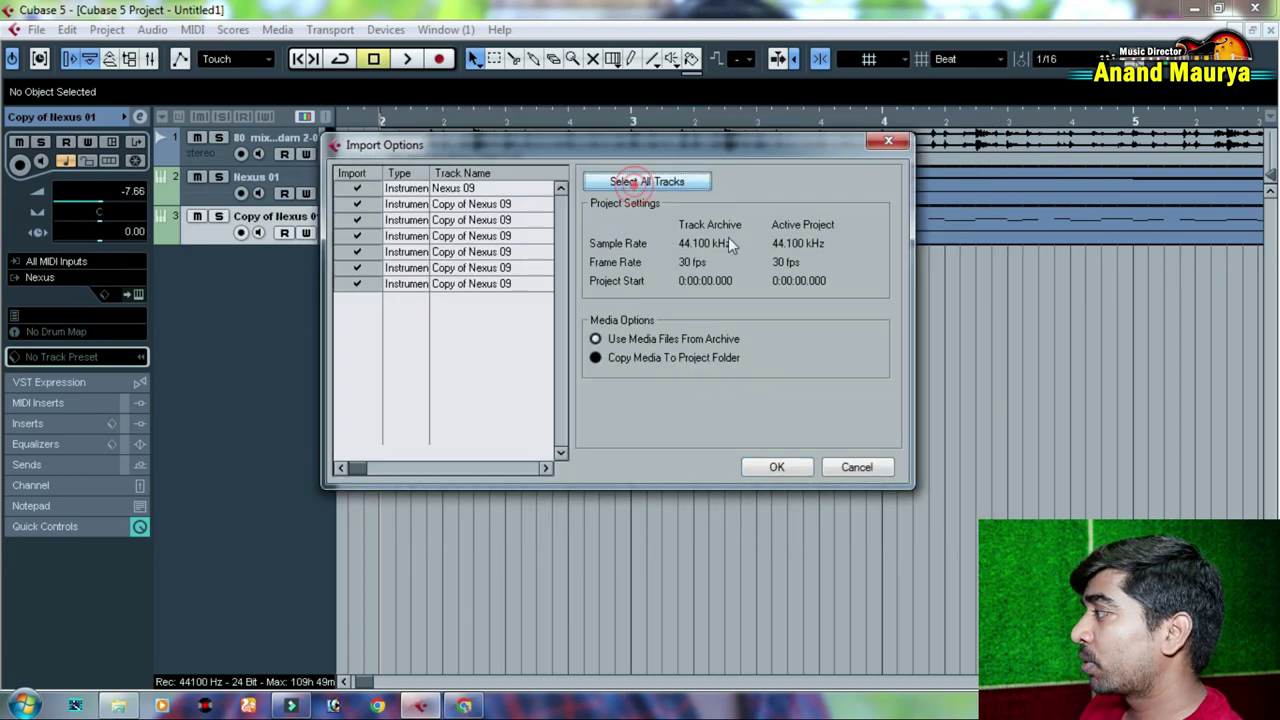
pyautogui.click(778, 467)
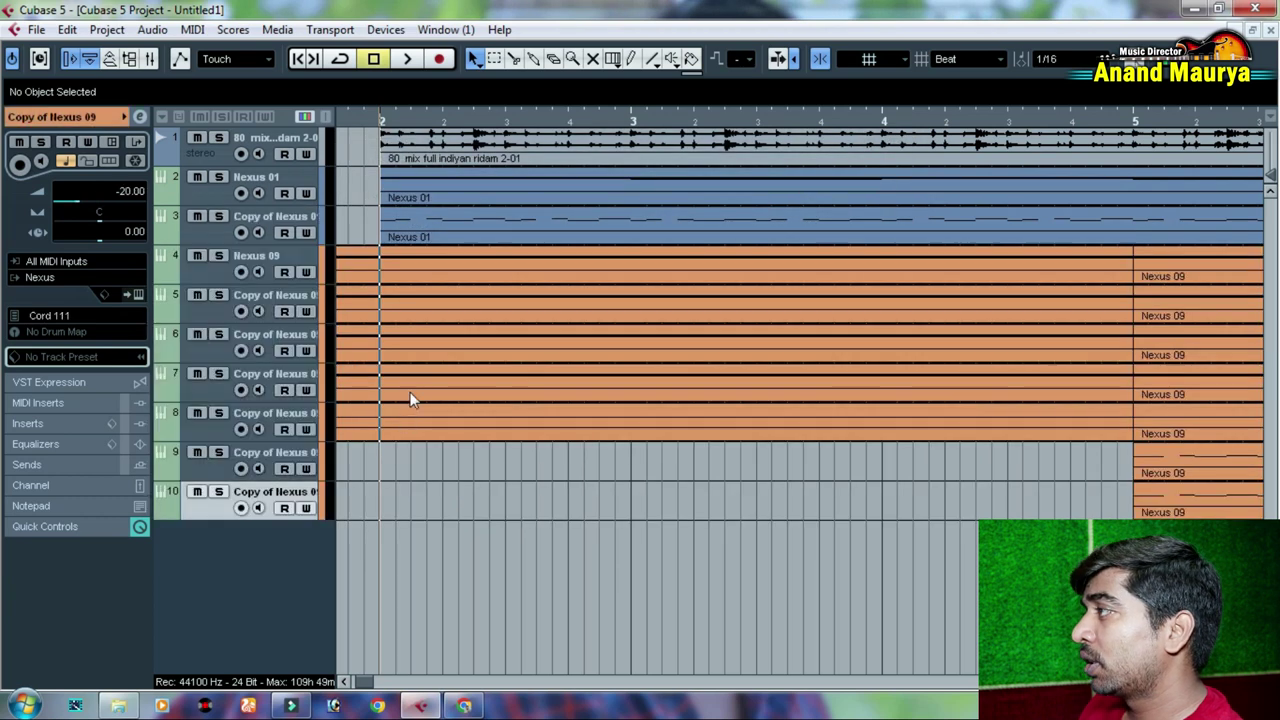
# Step: Mute the Nexus 01 and Copy of Nexus 01 tracks and play the imported tracks with the rhythm around bar 5
pyautogui.click(385, 117)
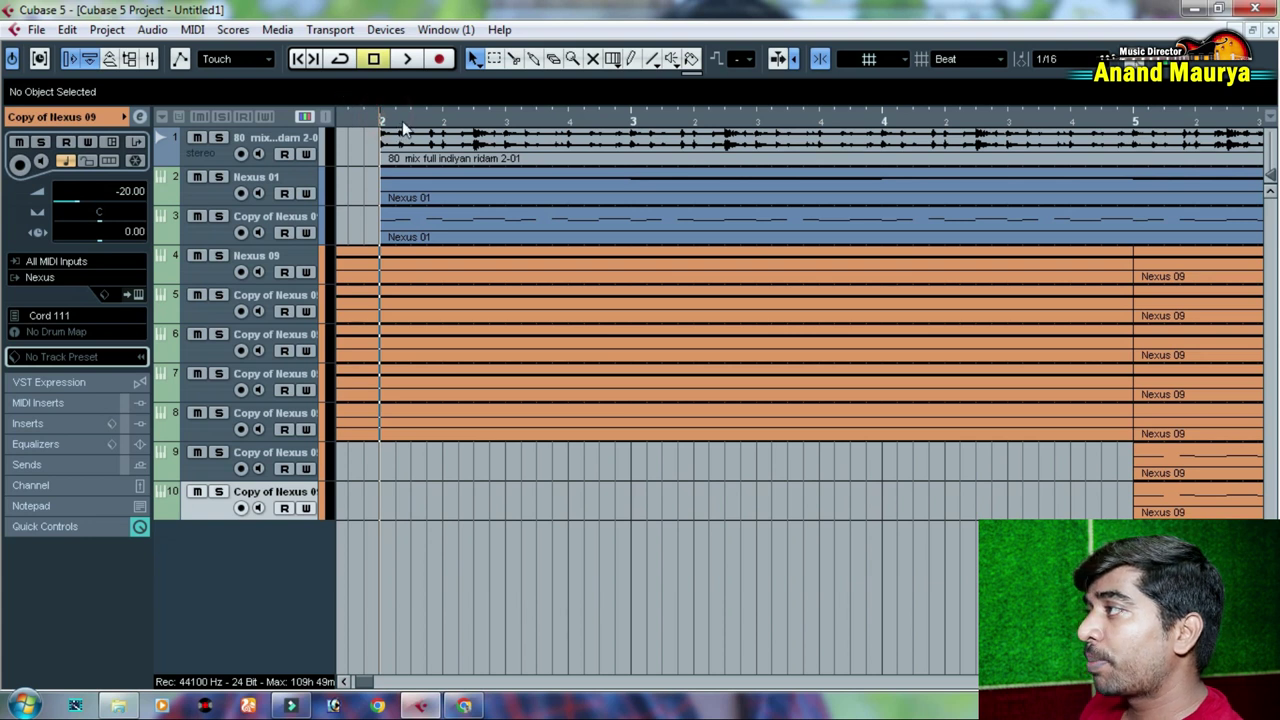
pyautogui.moveTo(400, 124); pyautogui.dragTo(347, 72)
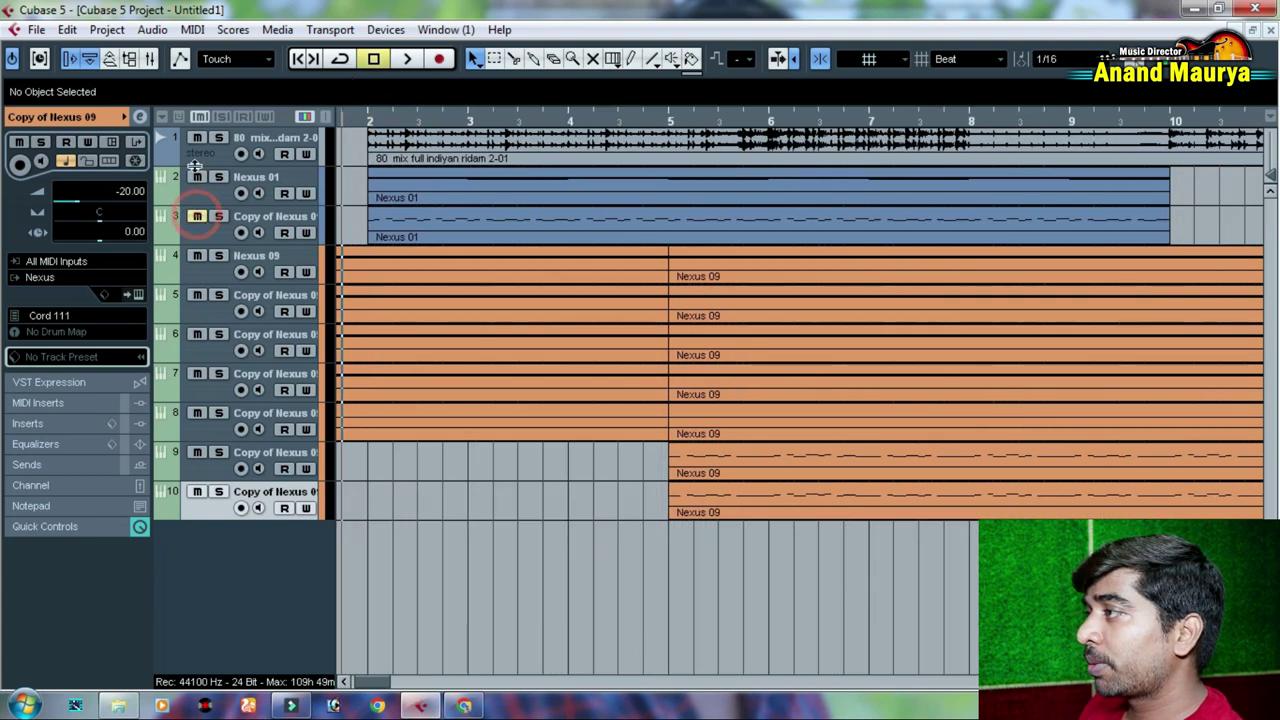
pyautogui.click(195, 160)
pyautogui.moveTo(629, 123); pyautogui.dragTo(646, 97)
pyautogui.press('space')
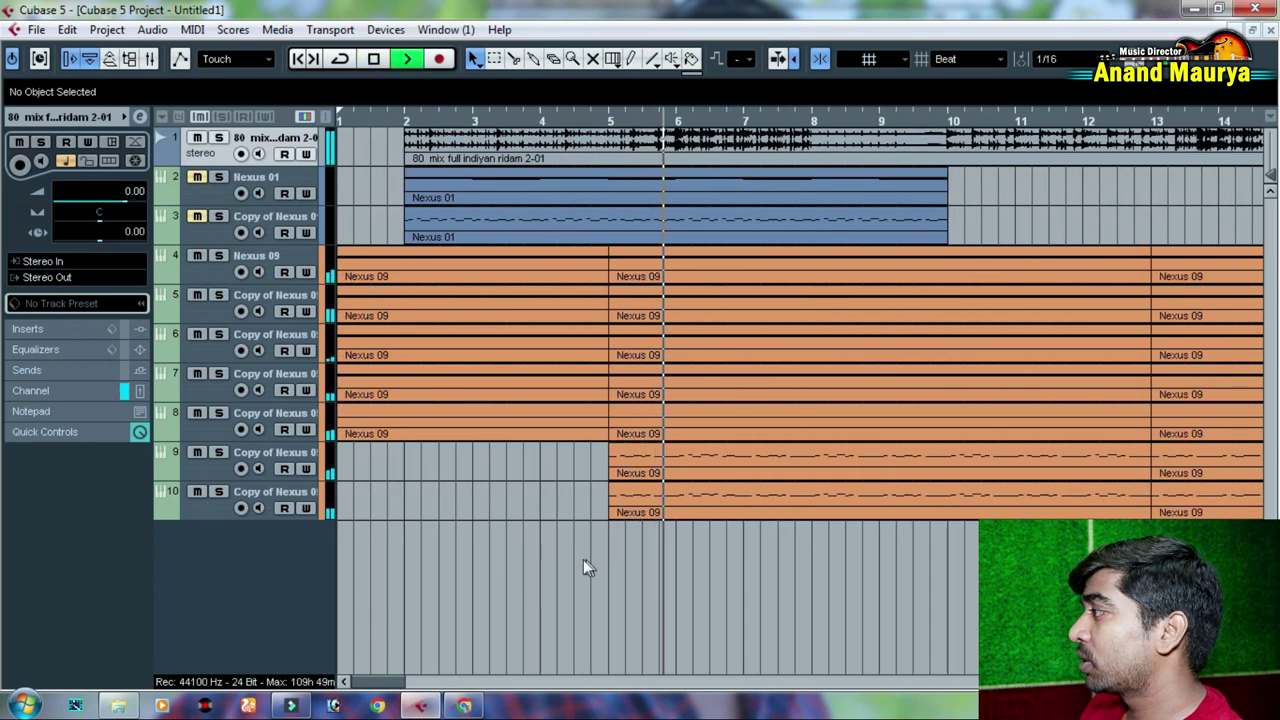
# Step: Examine the chord notes of the first imported Nexus 09 part in the Key Editor and close it
pyautogui.doubleClick(381, 265)
pyautogui.scroll(-5, 257, 392)
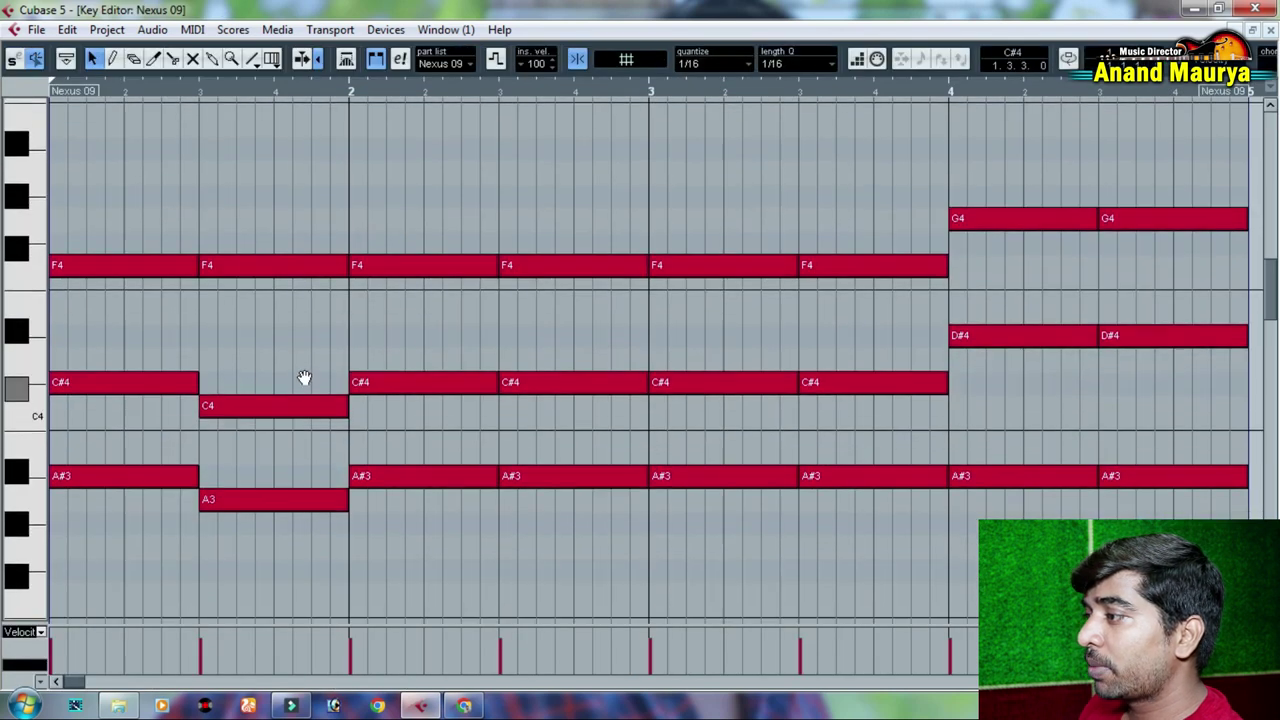
pyautogui.click(1270, 30)
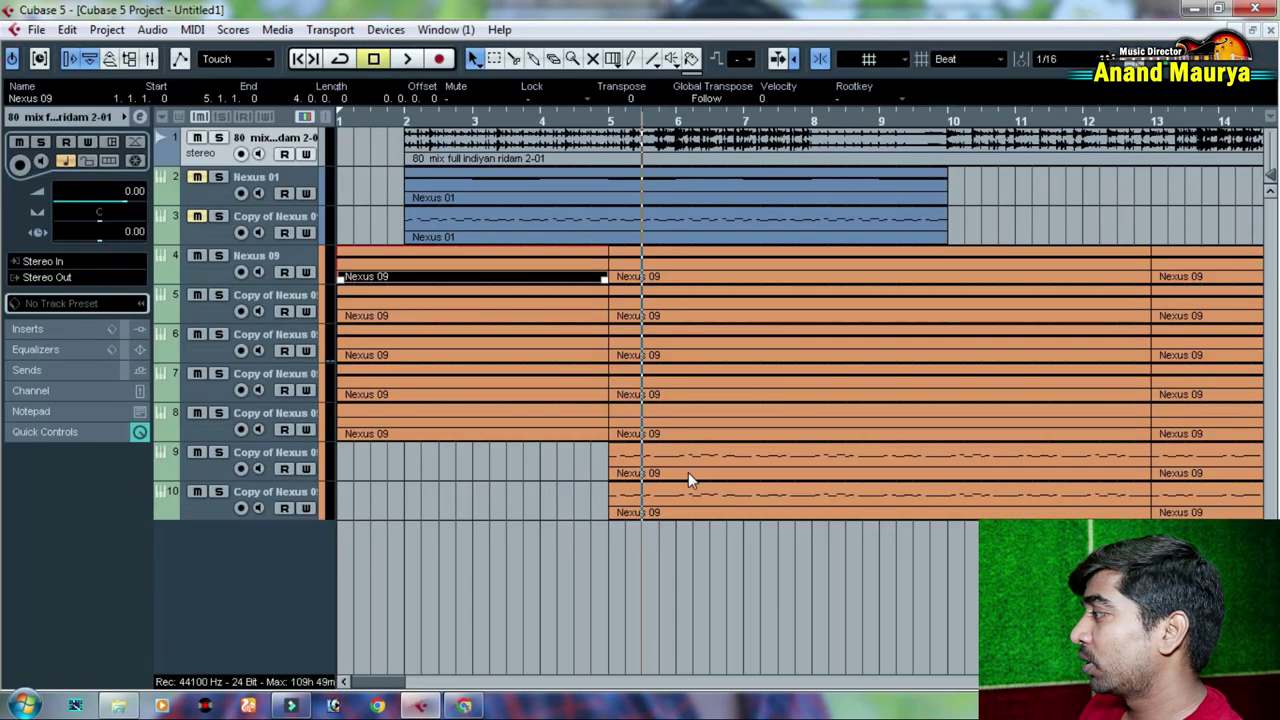
# Step: Play the imported arpeggio part on track 9 soloed in the Key Editor, examine its note pattern, and close the editor
pyautogui.doubleClick(648, 462)
pyautogui.scroll(-3, 229, 421)
pyautogui.press('h')
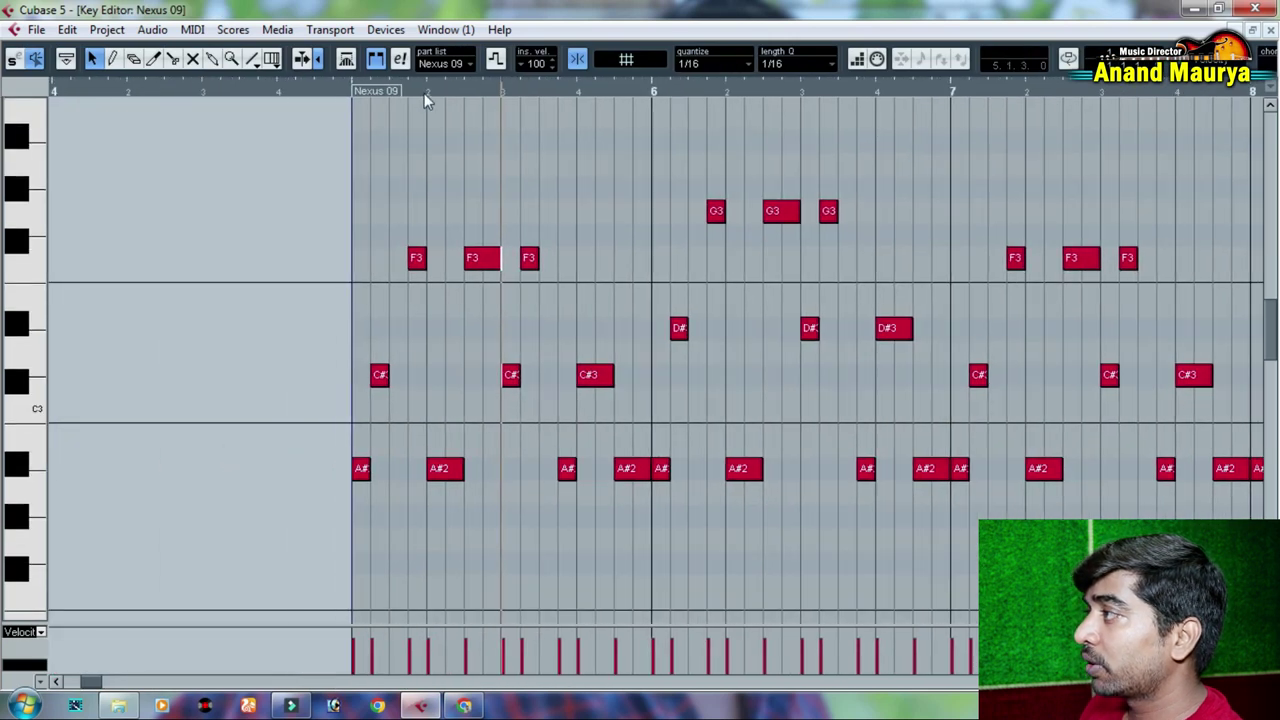
pyautogui.moveTo(424, 93); pyautogui.dragTo(308, 123)
pyautogui.click(12, 61)
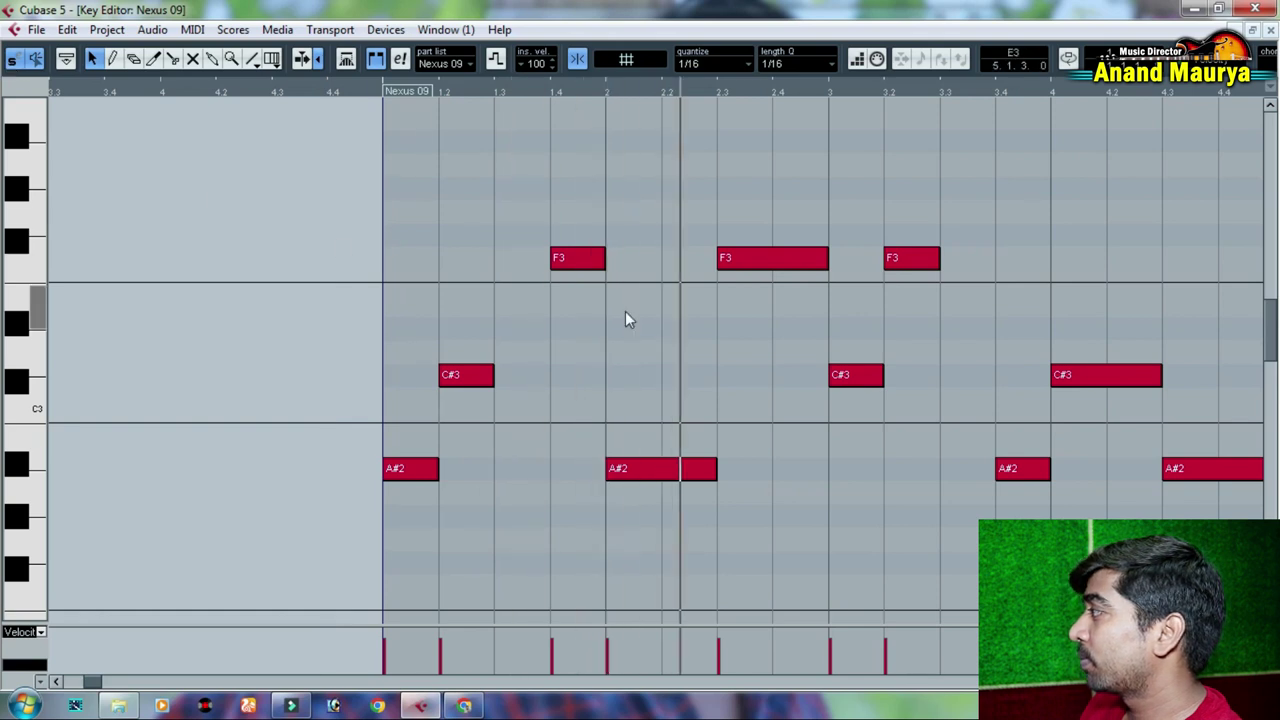
pyautogui.moveTo(1084, 276); pyautogui.dragTo(495, 286)
pyautogui.moveTo(919, 341); pyautogui.dragTo(497, 345)
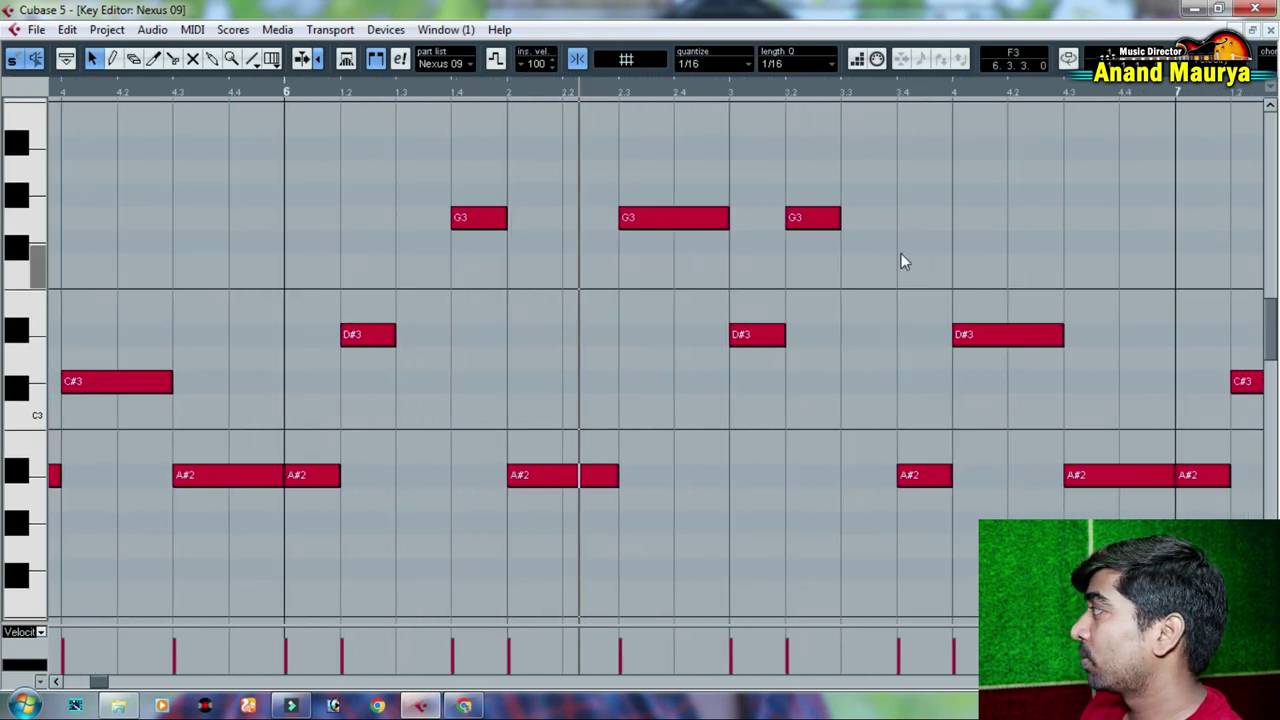
pyautogui.click(1270, 31)
pyautogui.click(674, 545)
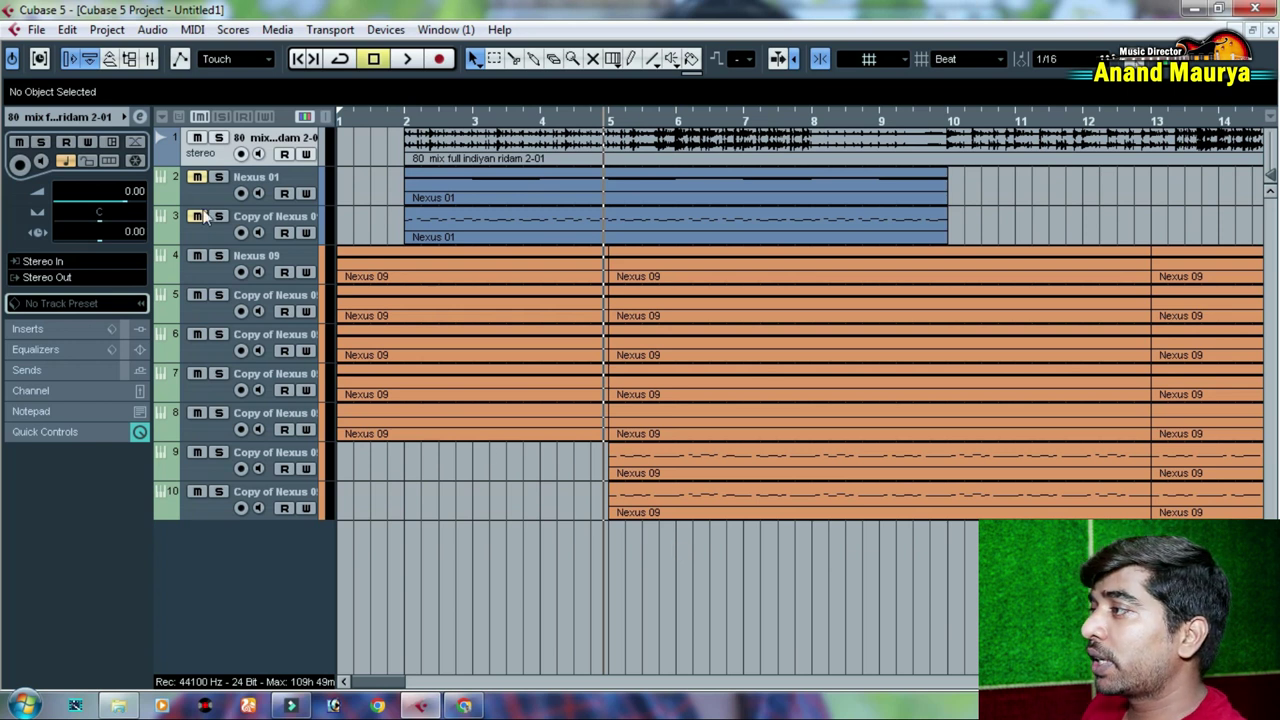
# Step: Remove all the imported Nexus 09 tracks and unmute the Nexus 01 and Copy of Nexus 01 tracks
pyautogui.click(201, 281)
pyautogui.keyDown('shift'); pyautogui.click(209, 503); pyautogui.keyUp('shift')
pyautogui.rightClick(209, 503)
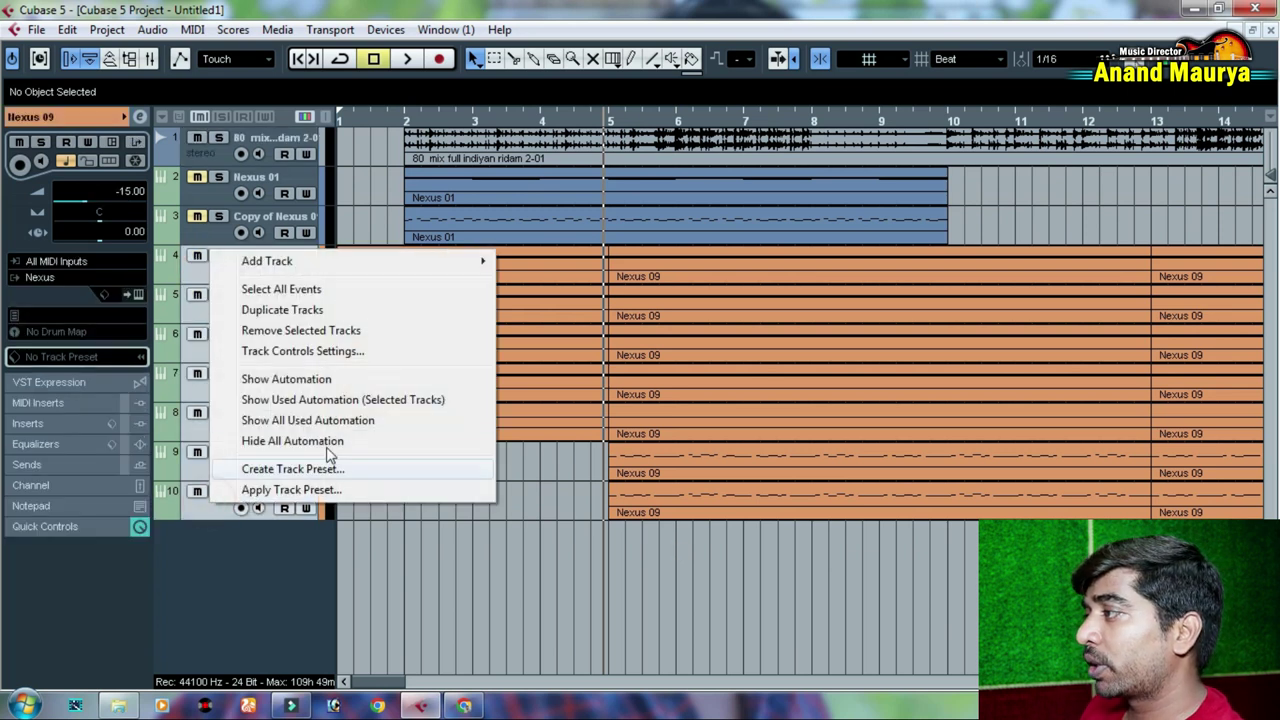
pyautogui.click(300, 333)
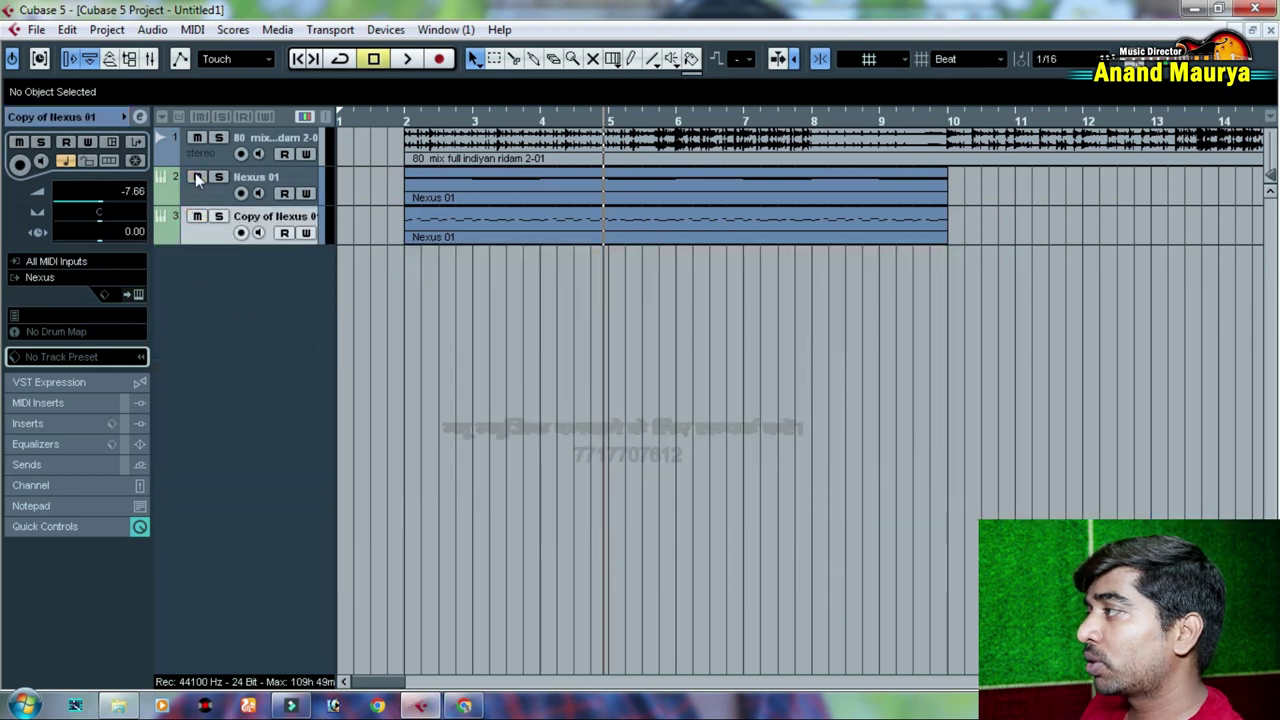
# Step: Open the Copy of Nexus 01 track's Nexus instrument and load the Bass preset BA Distortion 5
pyautogui.click(443, 235)
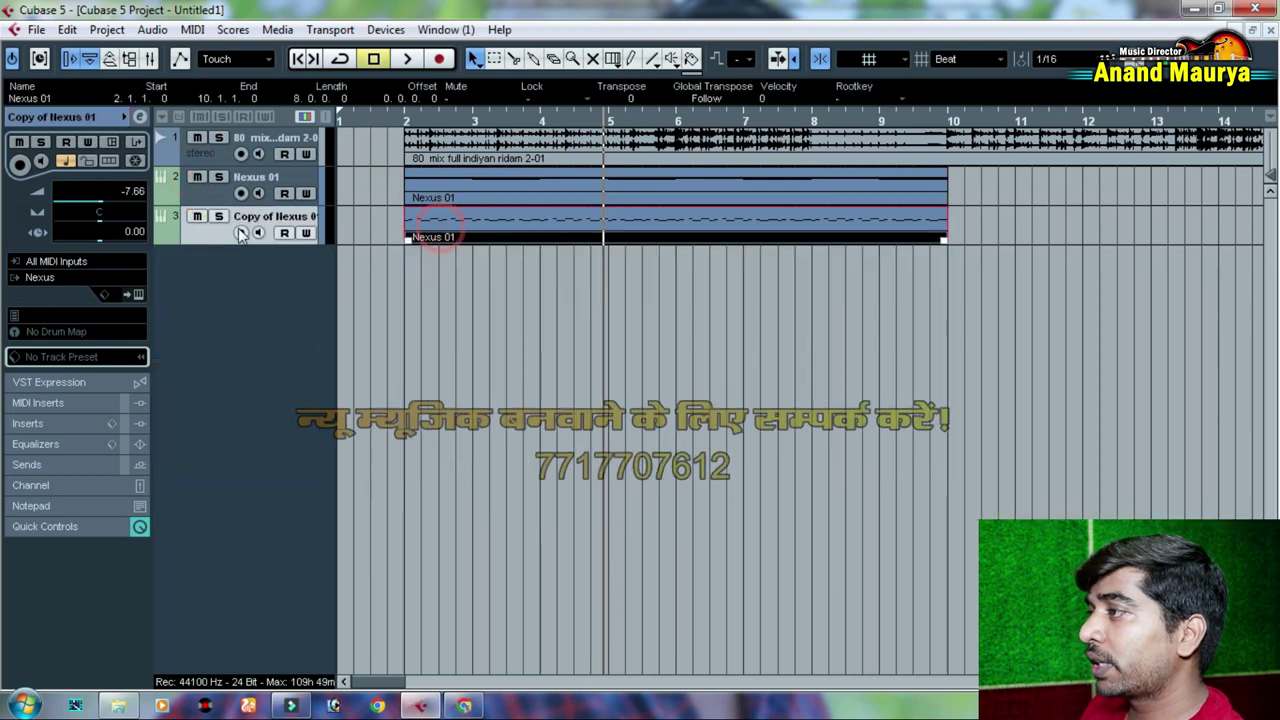
pyautogui.click(136, 292)
pyautogui.scroll(-4, 716, 320)
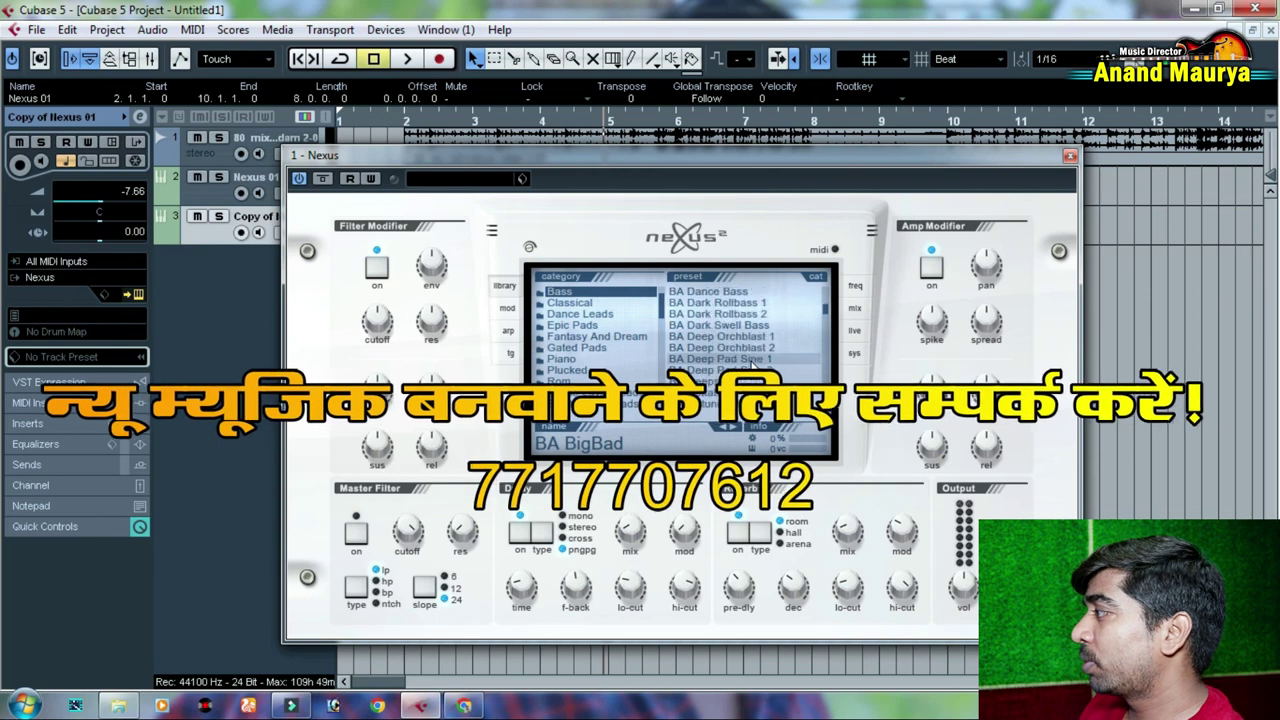
pyautogui.click(712, 347)
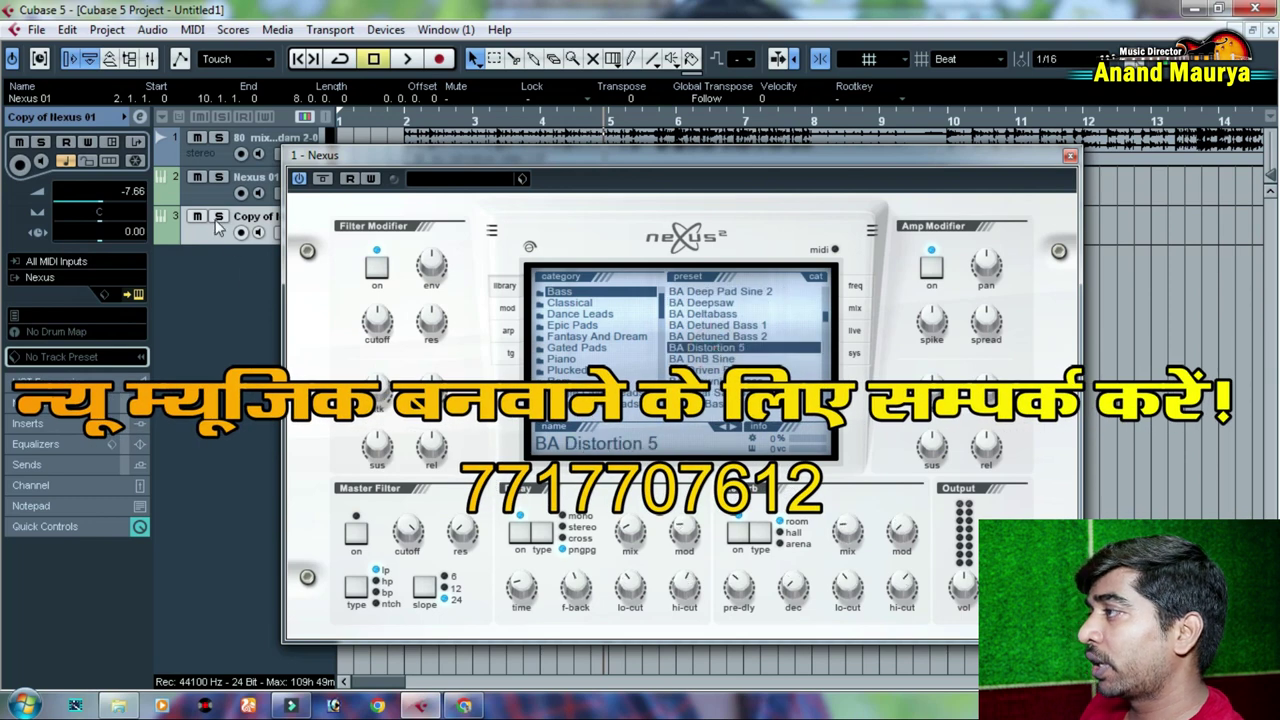
# Step: Solo the Copy of Nexus 01 track, audition BA DnB Sine, load the BA FB Bass preset, and close Nexus with the solo off
pyautogui.click(215, 218)
pyautogui.click(720, 360)
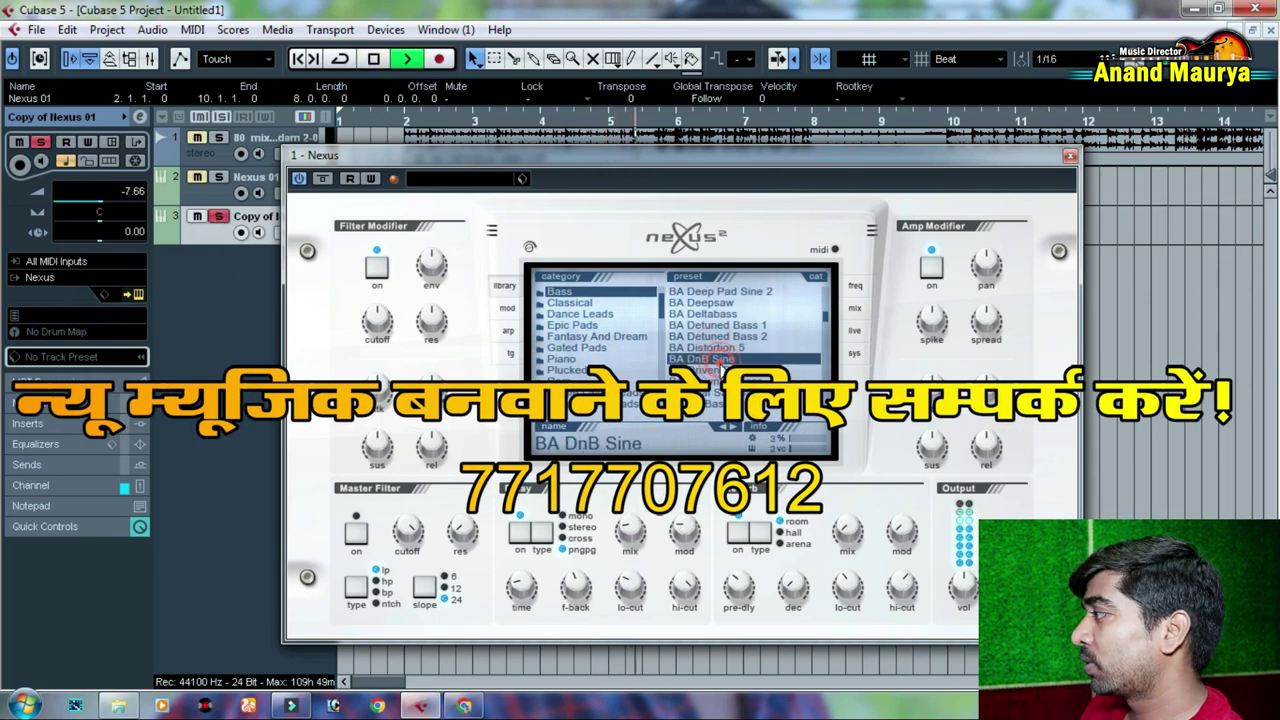
pyautogui.scroll(-2, 720, 360)
pyautogui.click(716, 340)
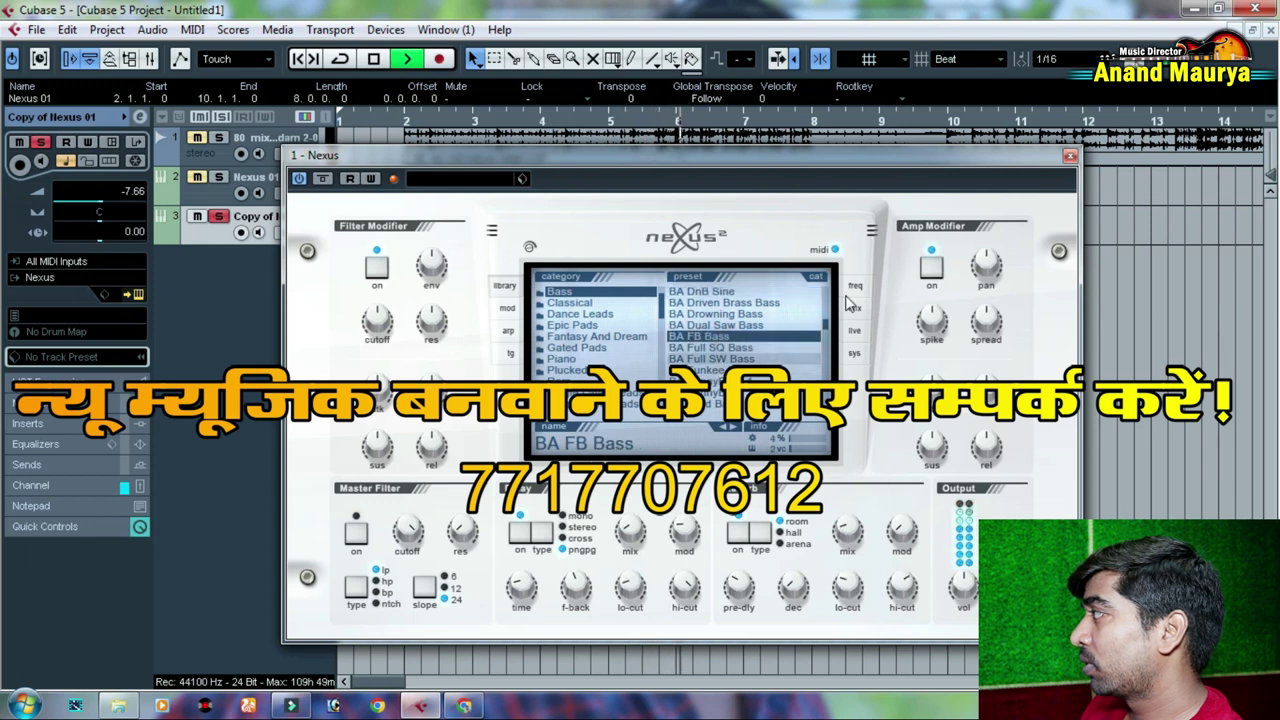
pyautogui.click(1070, 155)
pyautogui.click(218, 216)
# Step: Play the rhythm loop, Nexus chords and bass part together, and stop playback
pyautogui.click(683, 401)
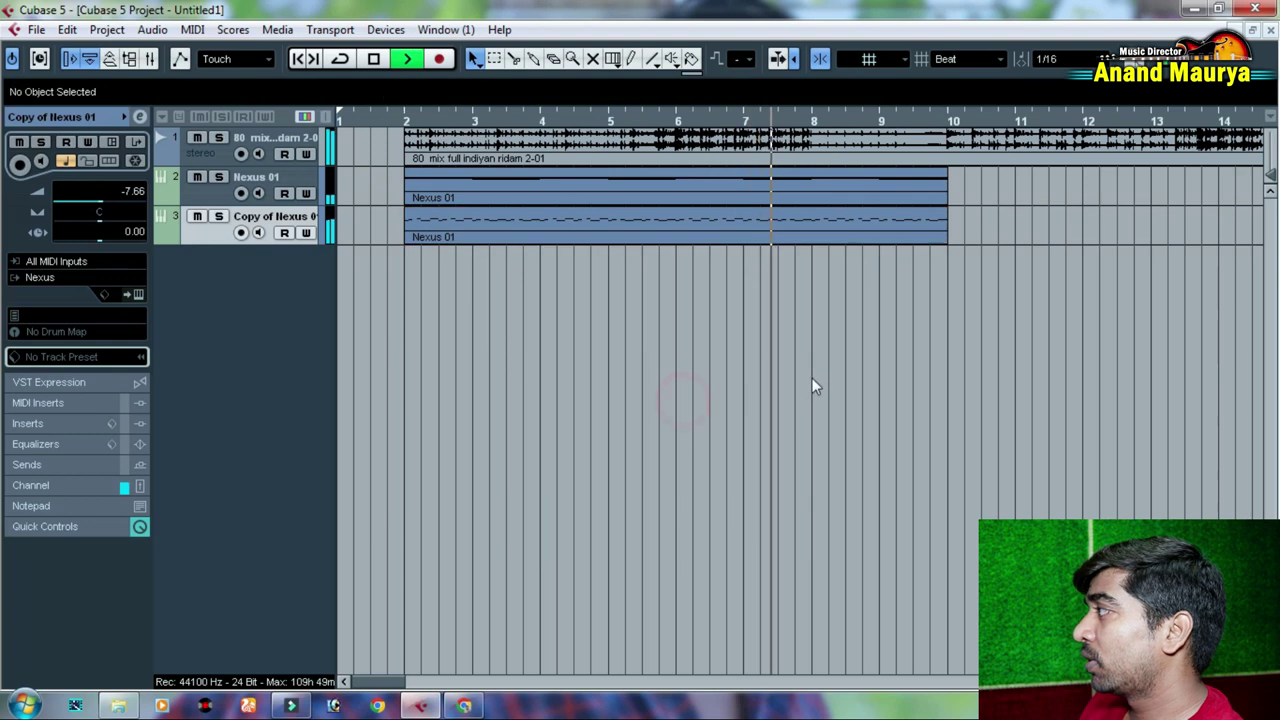
pyautogui.hscroll(3, 812, 378)
pyautogui.moveTo(820, 163); pyautogui.dragTo(600, 240)
pyautogui.click(677, 334)
pyautogui.press('space')
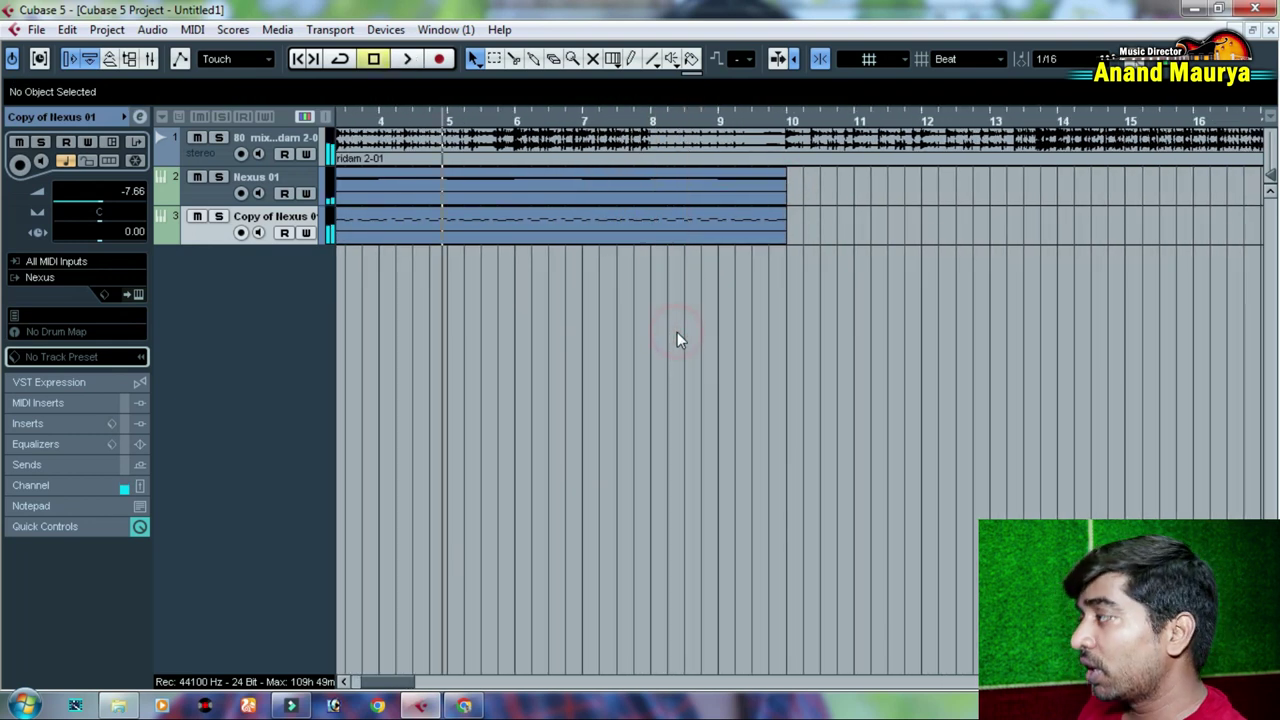
# Step: Replace the arpeggio part on the Copy of Nexus 01 track with a copy of the Nexus 01 chord part
pyautogui.press('g')
pyautogui.press('g')
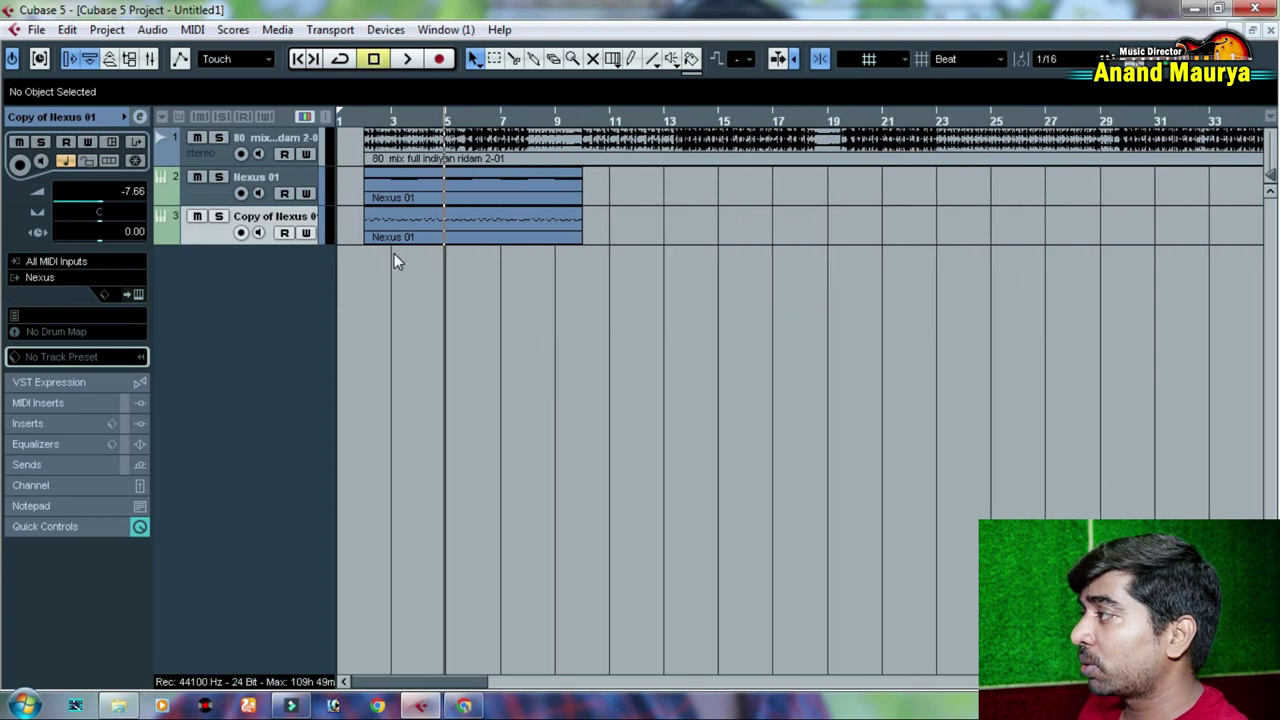
pyautogui.press('h')
pyautogui.press('h')
pyautogui.click(497, 224)
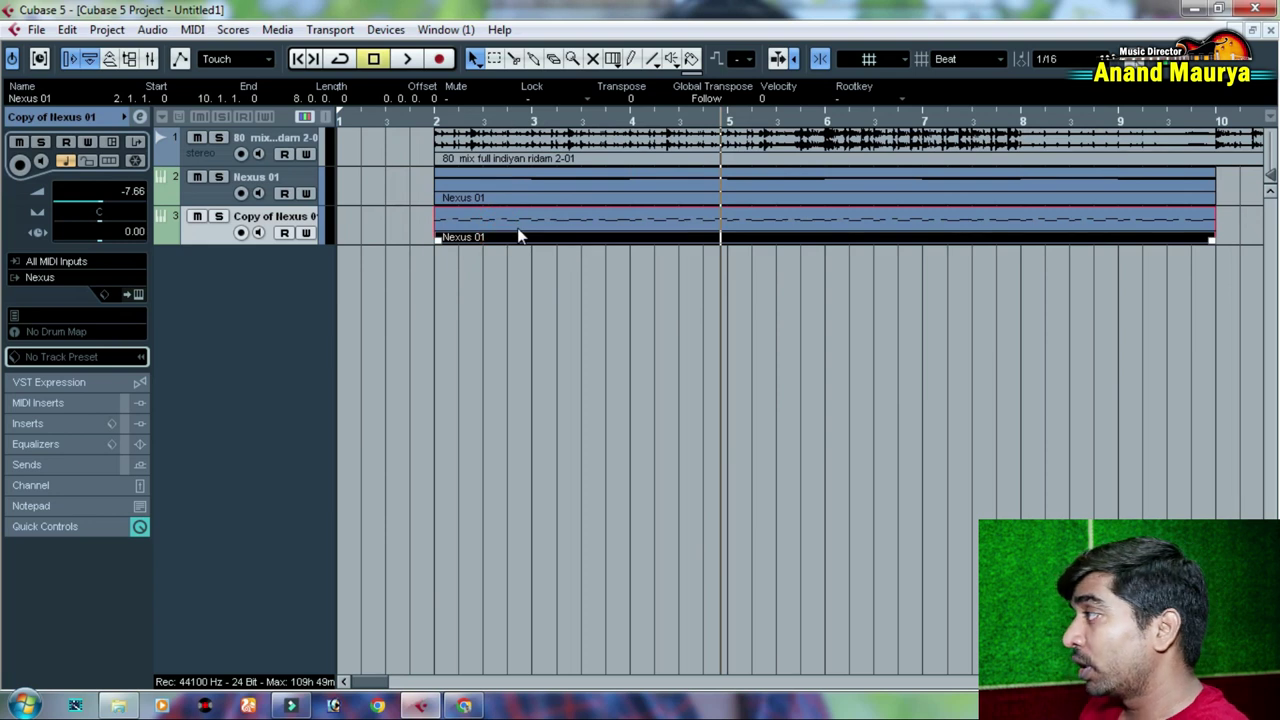
pyautogui.press('Delete')
pyautogui.moveTo(477, 197); pyautogui.dragTo(488, 238)
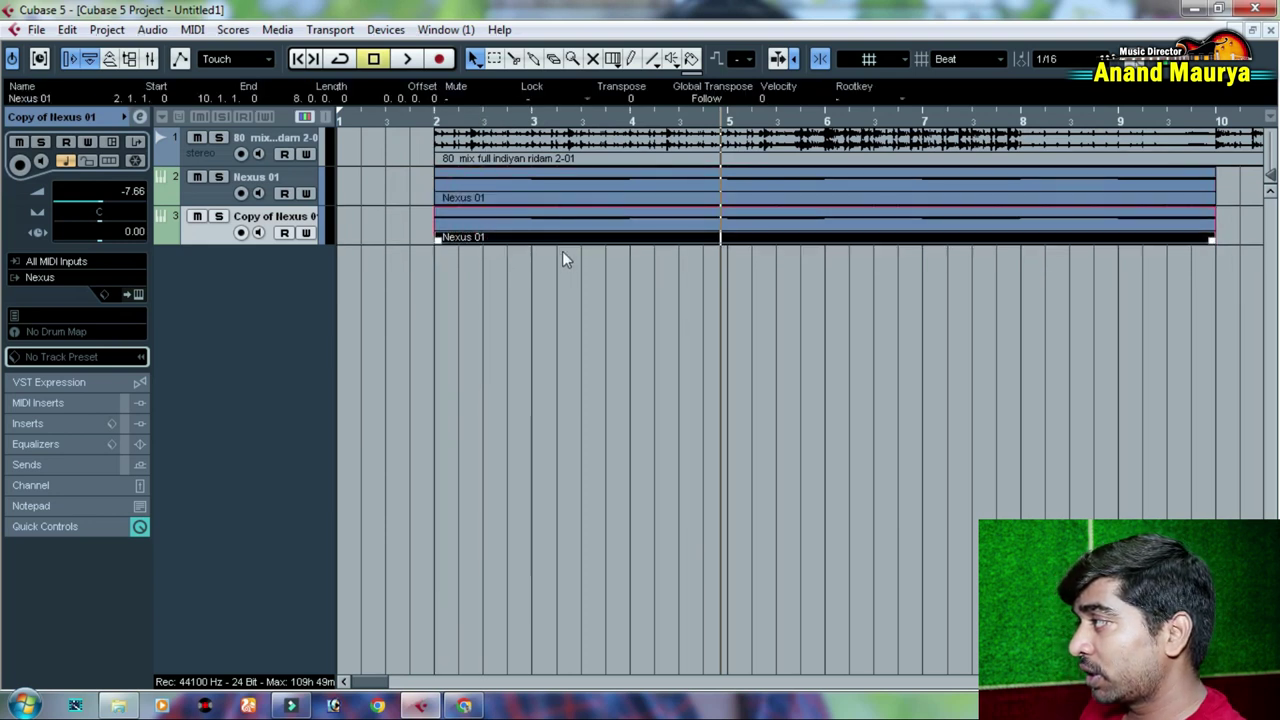
# Step: Open the copied chord part in the Key Editor and shorten all its notes to one sixteenth
pyautogui.doubleClick(504, 229)
pyautogui.scroll(-3, 495, 250)
pyautogui.press('g')
pyautogui.press('g')
pyautogui.press('g')
pyautogui.press('g')
pyautogui.press('g')
pyautogui.press('g')
pyautogui.press('g')
pyautogui.press('g')
pyautogui.press('g')
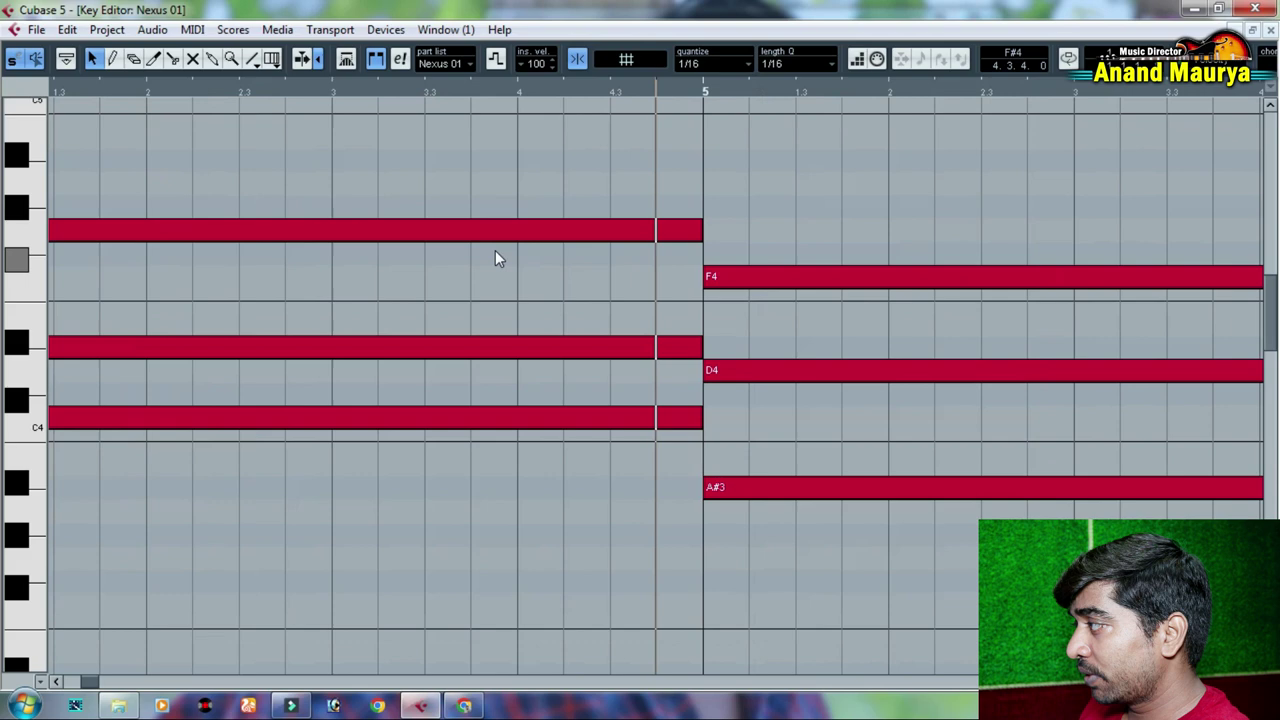
pyautogui.press('g')
pyautogui.press('g')
pyautogui.press('g')
pyautogui.hotkey('ctrl', 'a')
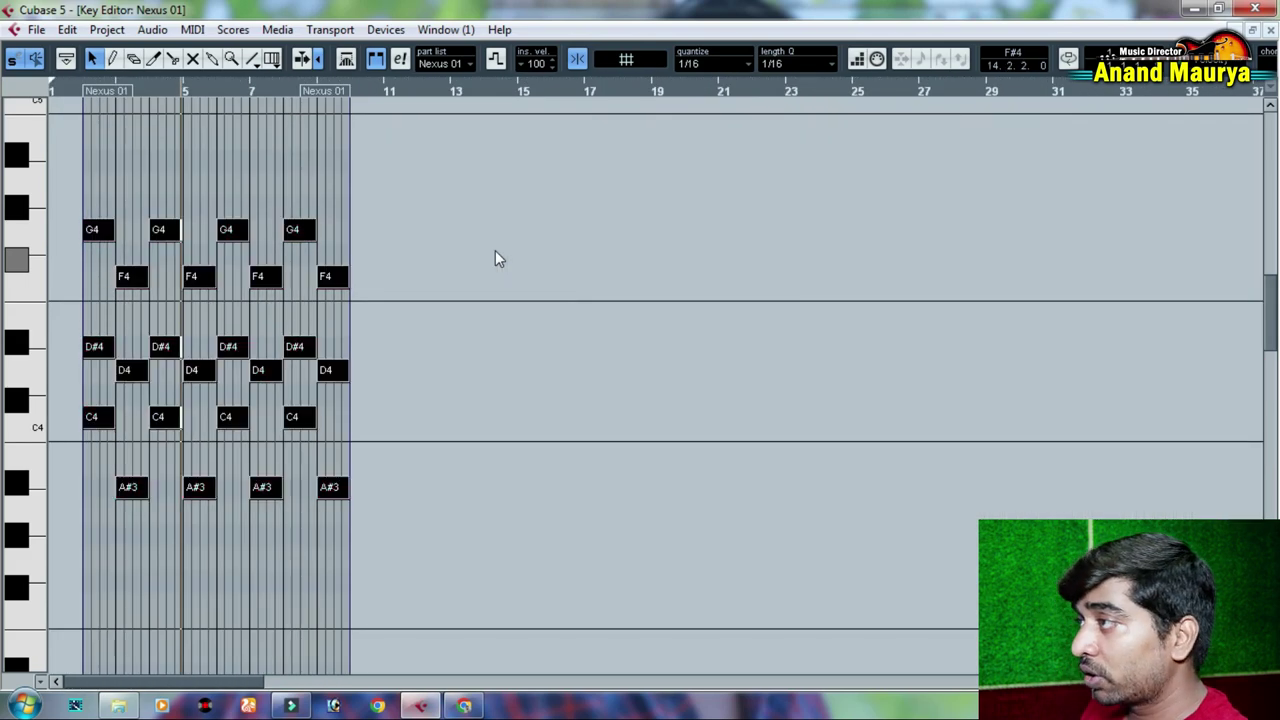
pyautogui.press('h')
pyautogui.press('h')
pyautogui.press('h')
pyautogui.press('h')
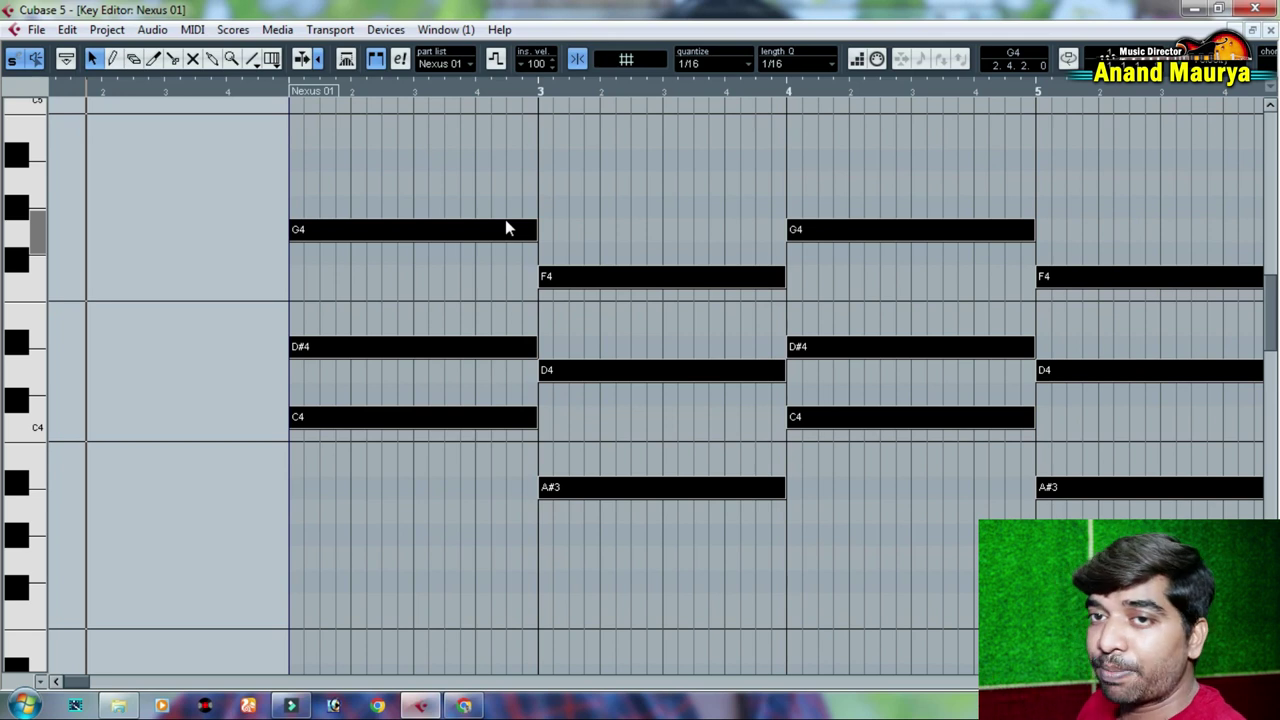
pyautogui.moveTo(535, 229); pyautogui.dragTo(300, 242)
# Step: Move the middle chord notes, D#4 and D4, to the second sixteenth of every bar
pyautogui.moveTo(249, 303); pyautogui.dragTo(604, 384)
pyautogui.moveTo(703, 323); pyautogui.dragTo(1102, 384)
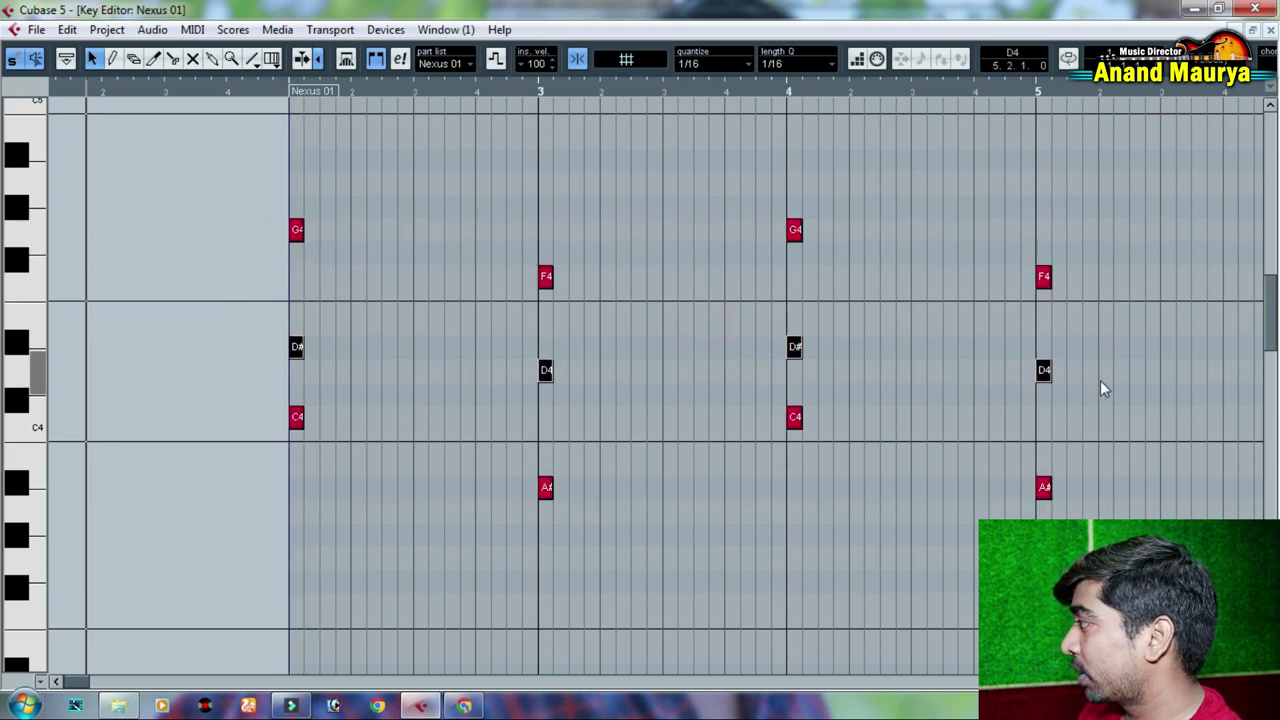
pyautogui.hscroll(5, 1102, 384)
pyautogui.moveTo(570, 325); pyautogui.dragTo(1187, 368)
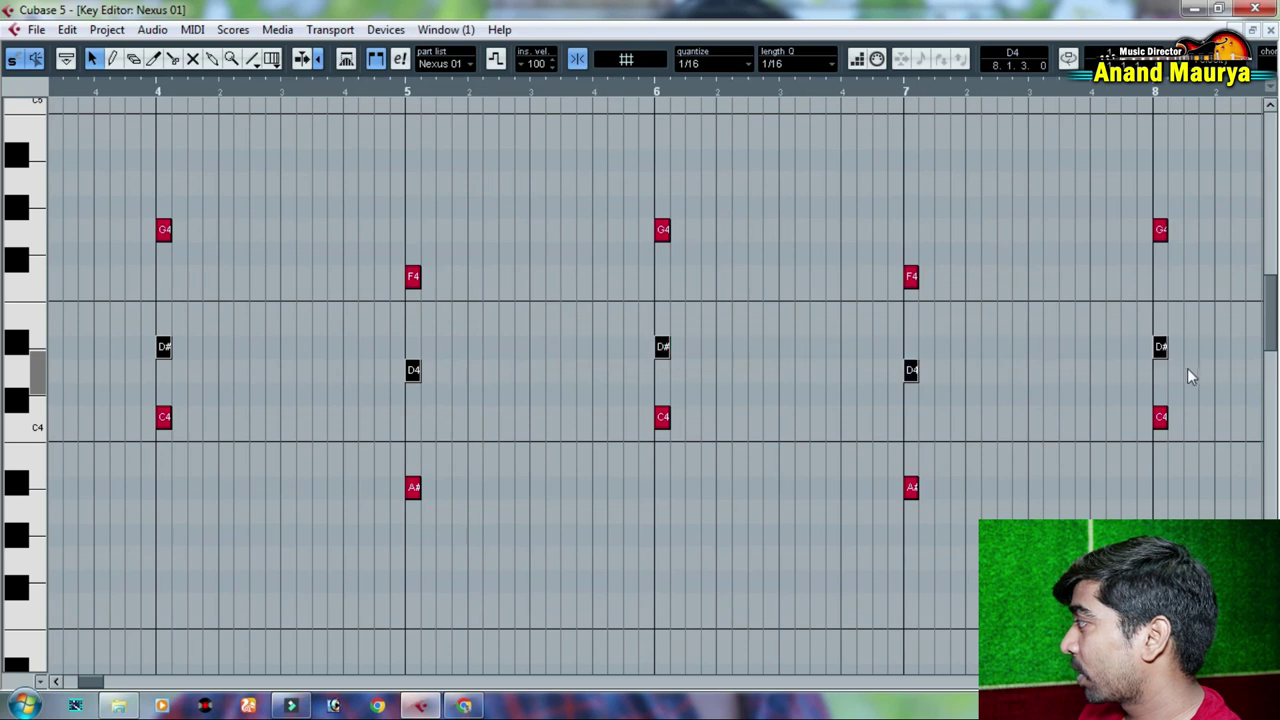
pyautogui.hscroll(5, 1187, 368)
pyautogui.moveTo(858, 340); pyautogui.dragTo(946, 371)
# Step: Move the top chord notes, G4 and F4, to the fourth sixteenth of each bar
pyautogui.click(997, 210)
pyautogui.moveTo(1017, 202); pyautogui.dragTo(477, 279)
pyautogui.hscroll(-5, 783, 289)
pyautogui.moveTo(777, 185); pyautogui.dragTo(390, 280)
pyautogui.hscroll(-5, 786, 277)
pyautogui.moveTo(712, 199); pyautogui.dragTo(190, 277)
# Step: Add eighth-length root notes on beat 2 and eighth-length top notes on the seventh sixteenth of each bar
pyautogui.moveTo(438, 281); pyautogui.dragTo(511, 500)
pyautogui.hscroll(10, 570, 457)
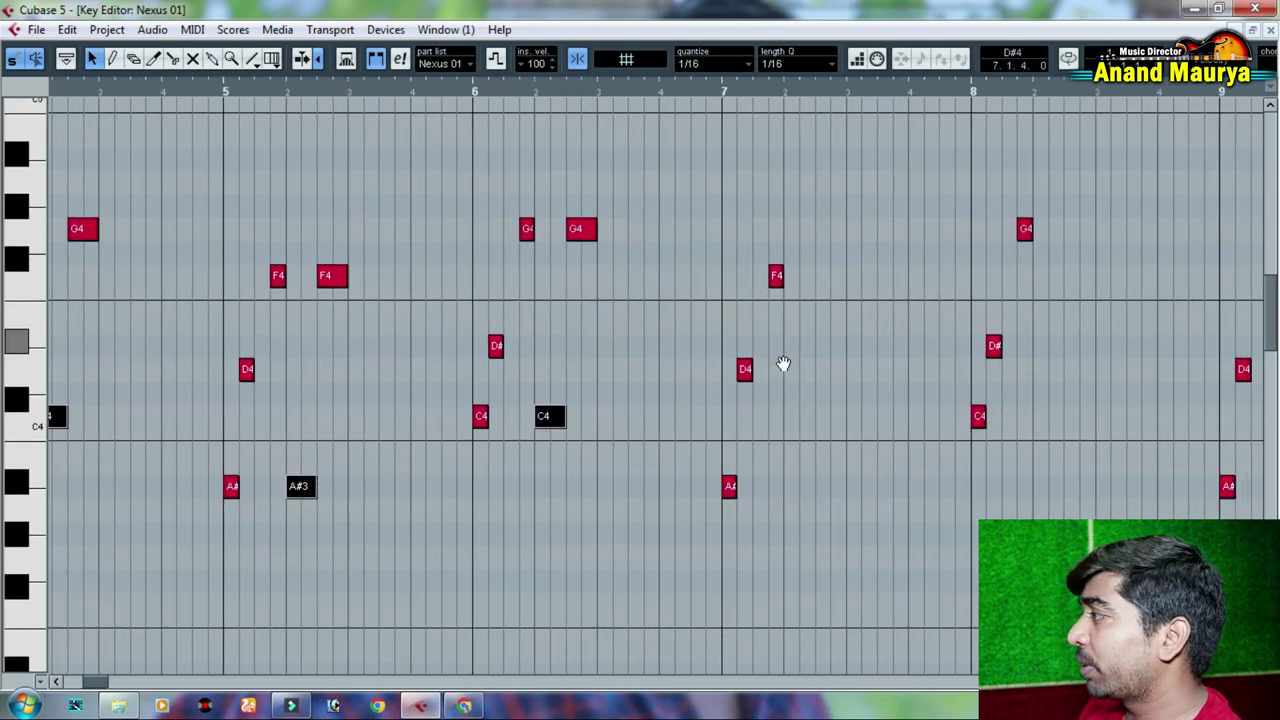
pyautogui.moveTo(160, 237); pyautogui.dragTo(806, 317)
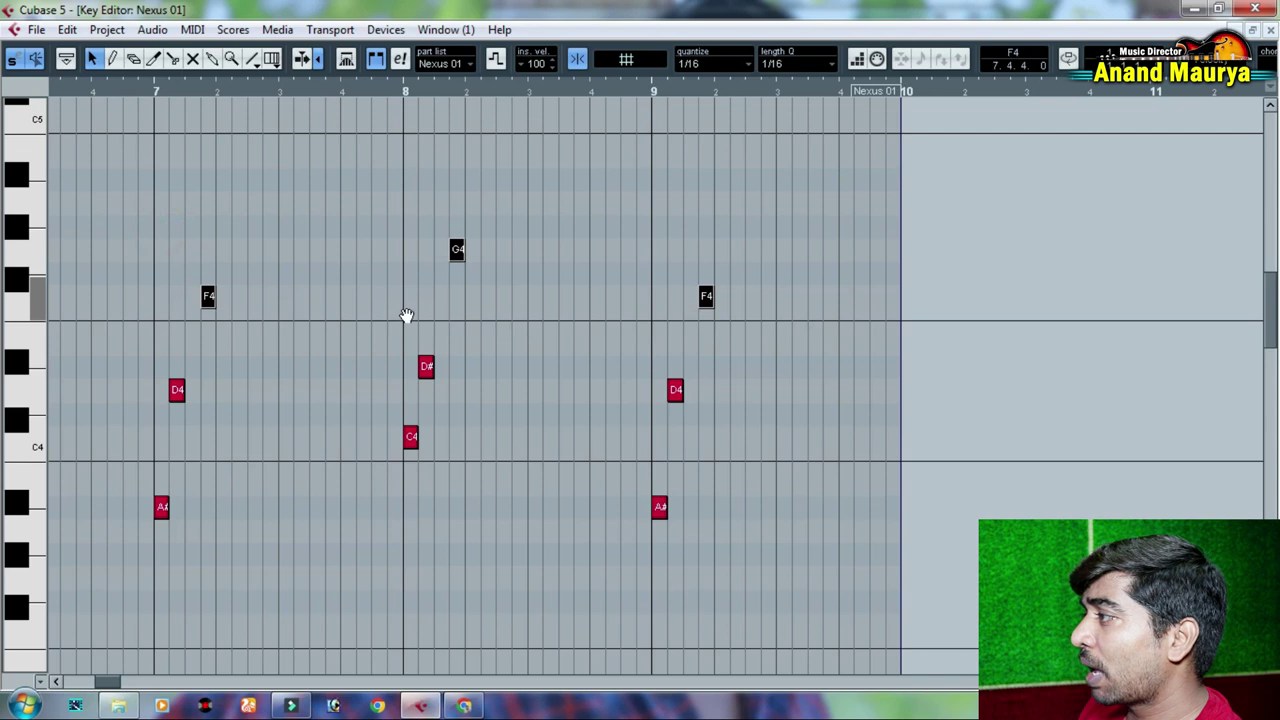
pyautogui.hscroll(-3, 771, 318)
pyautogui.keyDown('alt'); pyautogui.moveTo(588, 300); pyautogui.dragTo(617, 514); pyautogui.keyUp('alt')
# Step: Copy all the notes two beats later to fill the second half of every bar with the same pattern
pyautogui.hotkey('ctrl', 'a')
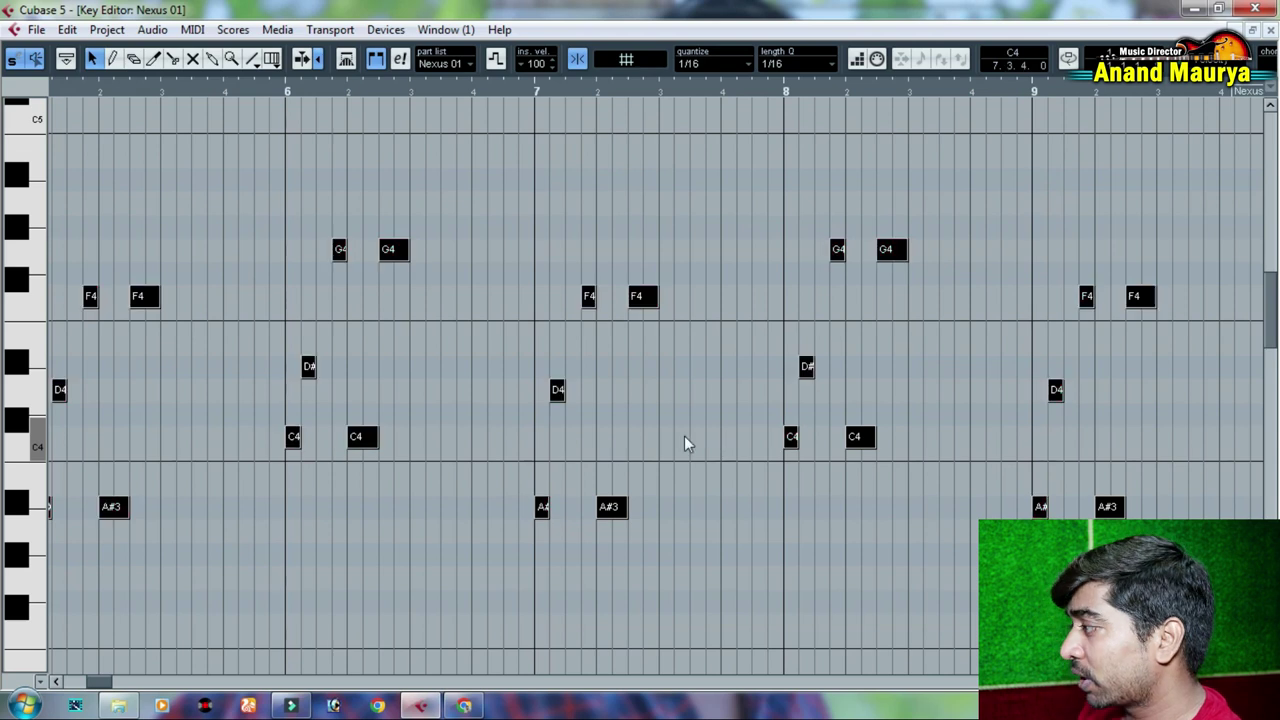
pyautogui.click(542, 508)
pyautogui.keyDown('alt'); pyautogui.moveTo(542, 508); pyautogui.dragTo(680, 508); pyautogui.keyUp('alt')
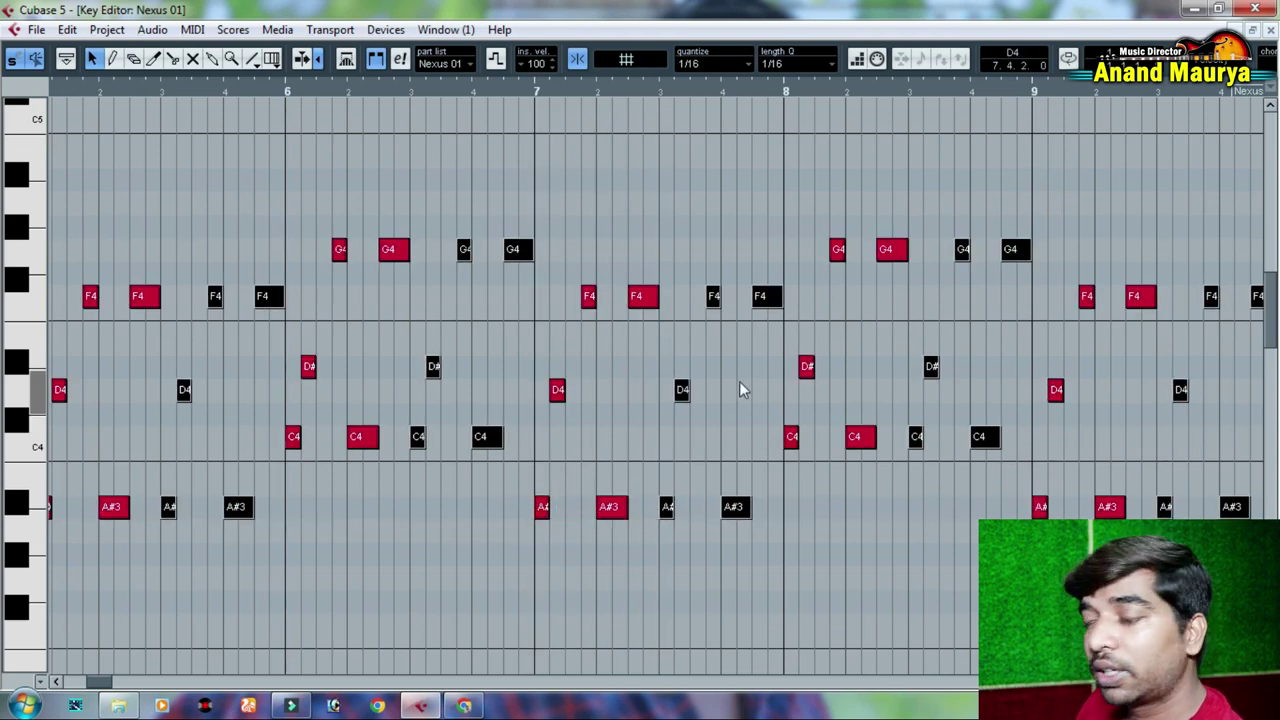
# Step: Transpose all the arpeggio notes down one octave
pyautogui.moveTo(203, 177); pyautogui.dragTo(890, 184)
pyautogui.moveTo(240, 197); pyautogui.dragTo(419, 175)
pyautogui.click(534, 183)
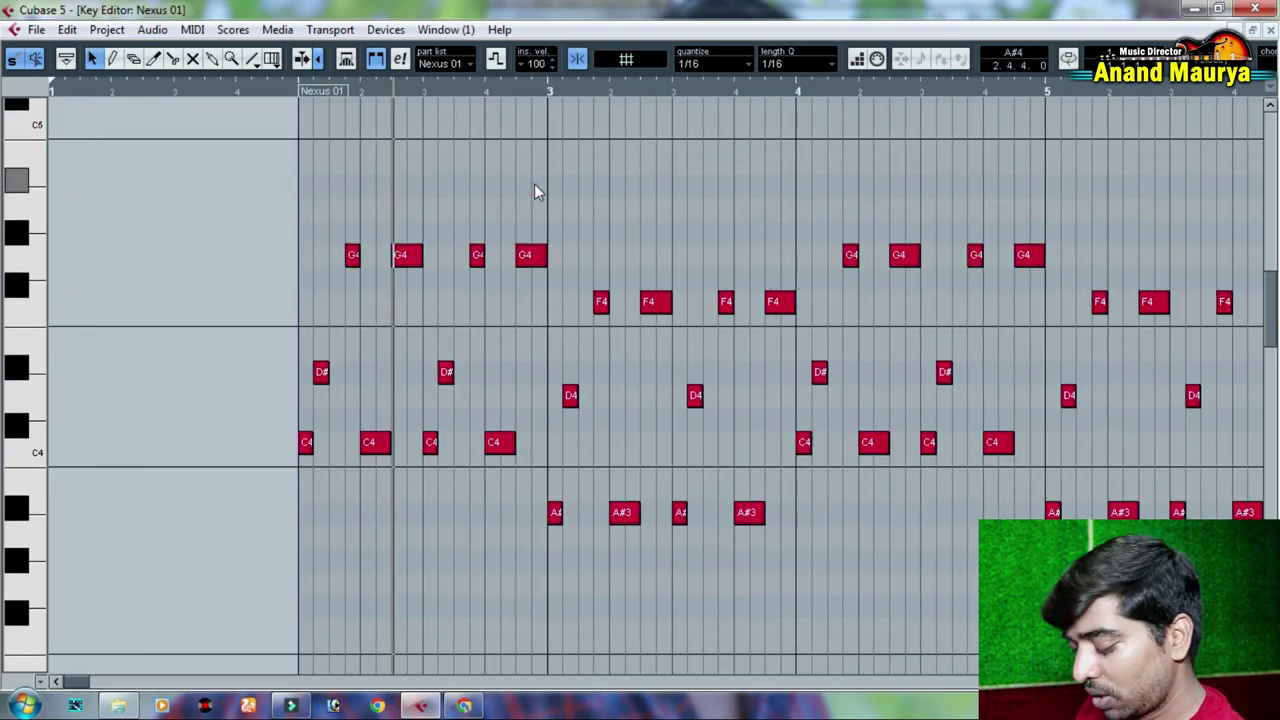
pyautogui.hotkey('ctrl', 'a')
pyautogui.hotkey('shift', 'Down')
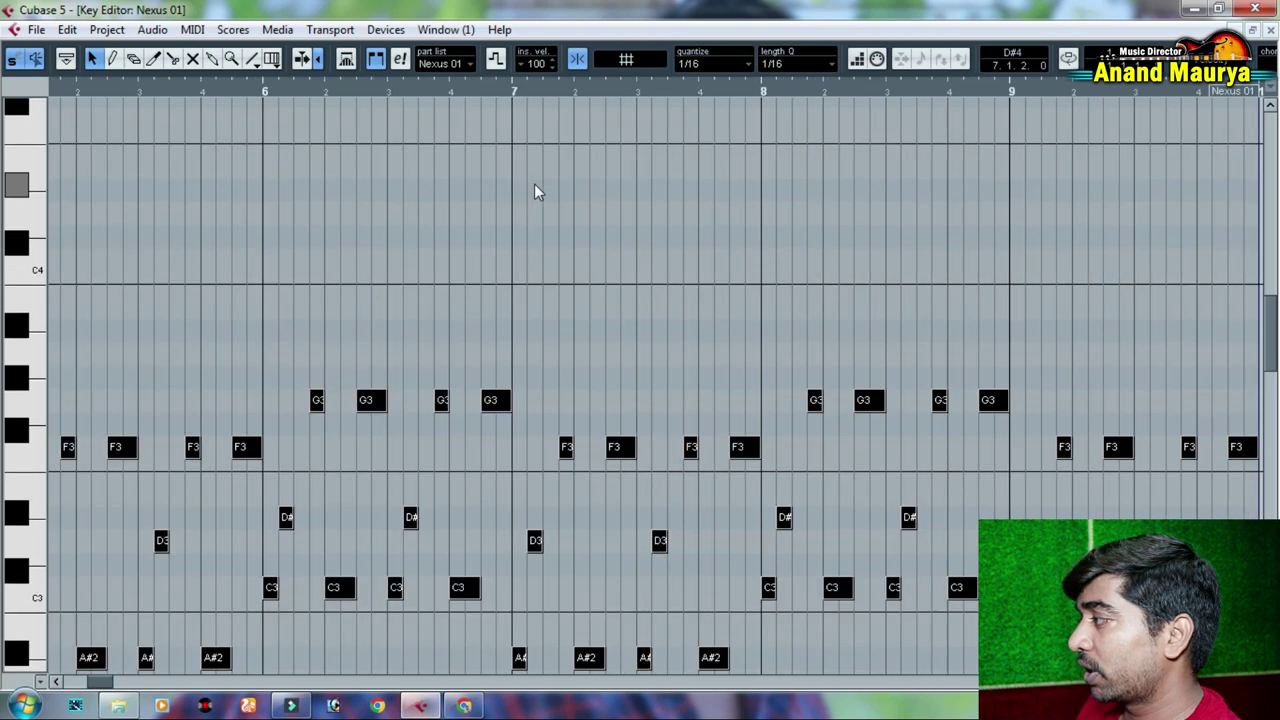
# Step: Examine the transposed pattern's roots and upper notes from the start of the part at bar 2
pyautogui.scroll(-4, 534, 183)
pyautogui.moveTo(450, 273); pyautogui.dragTo(1040, 362)
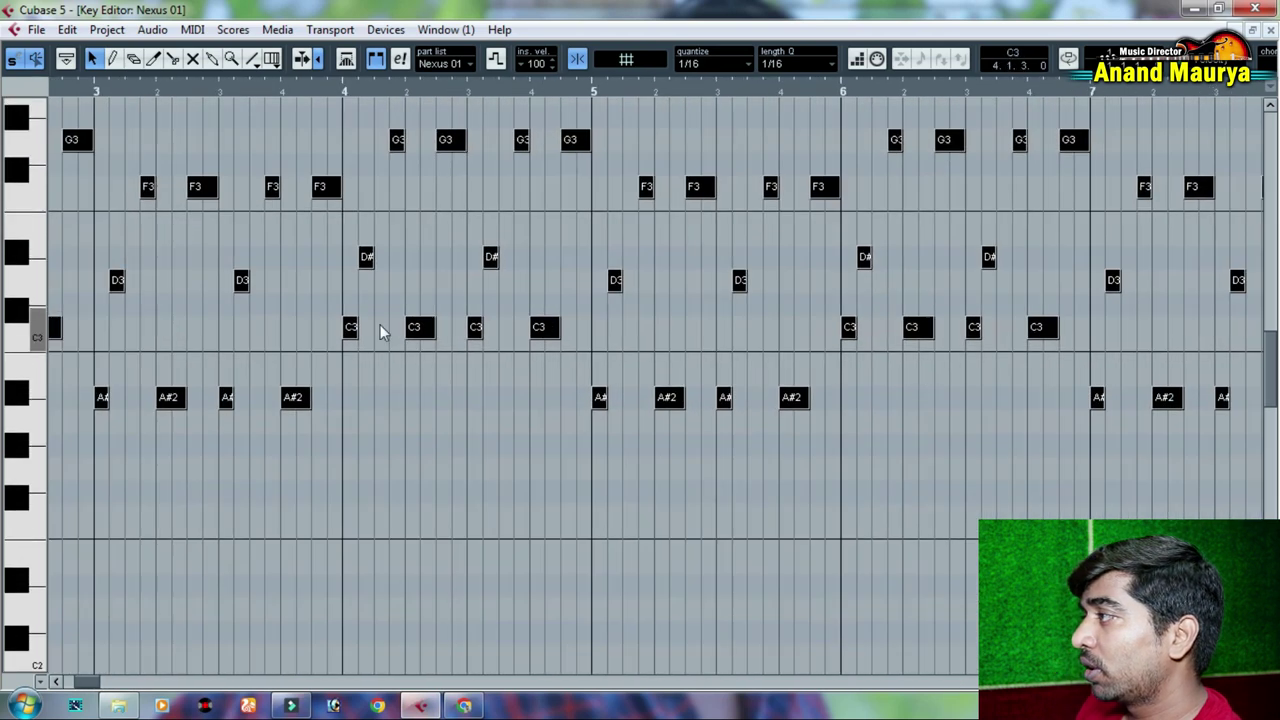
pyautogui.moveTo(380, 330); pyautogui.dragTo(903, 343)
pyautogui.moveTo(362, 88); pyautogui.dragTo(296, 331)
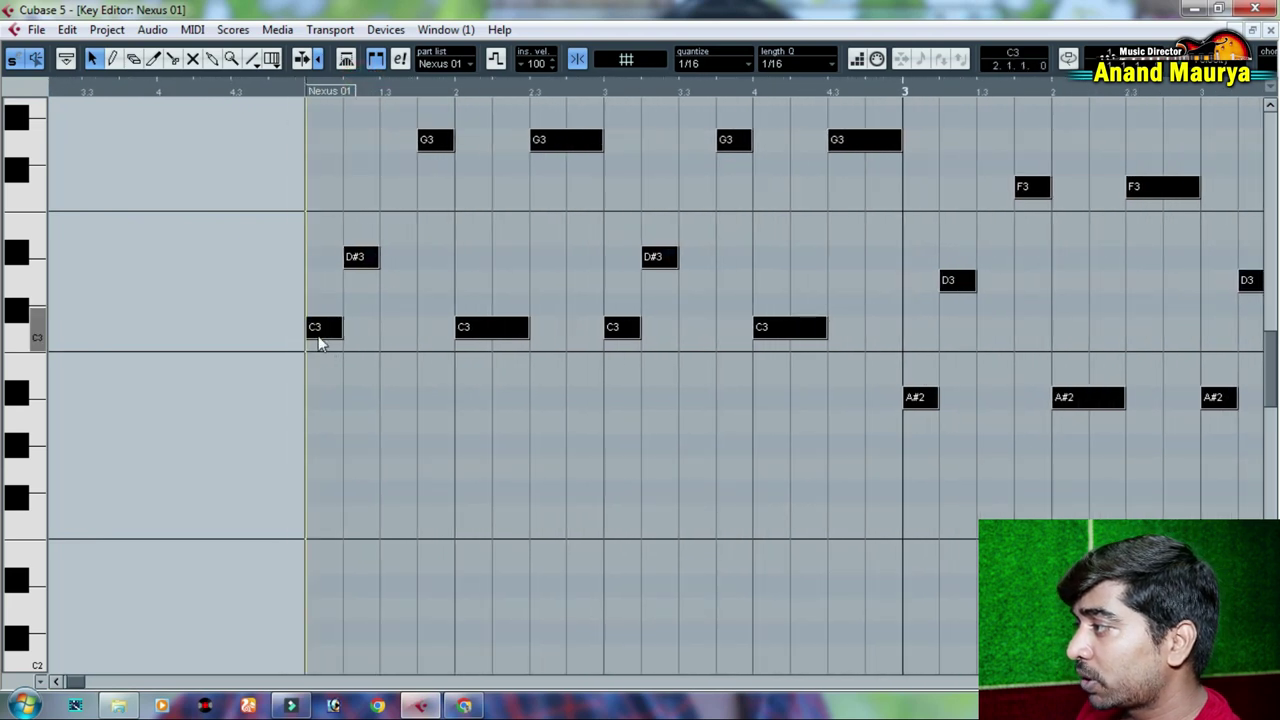
pyautogui.hotkey('shift', 'Up')
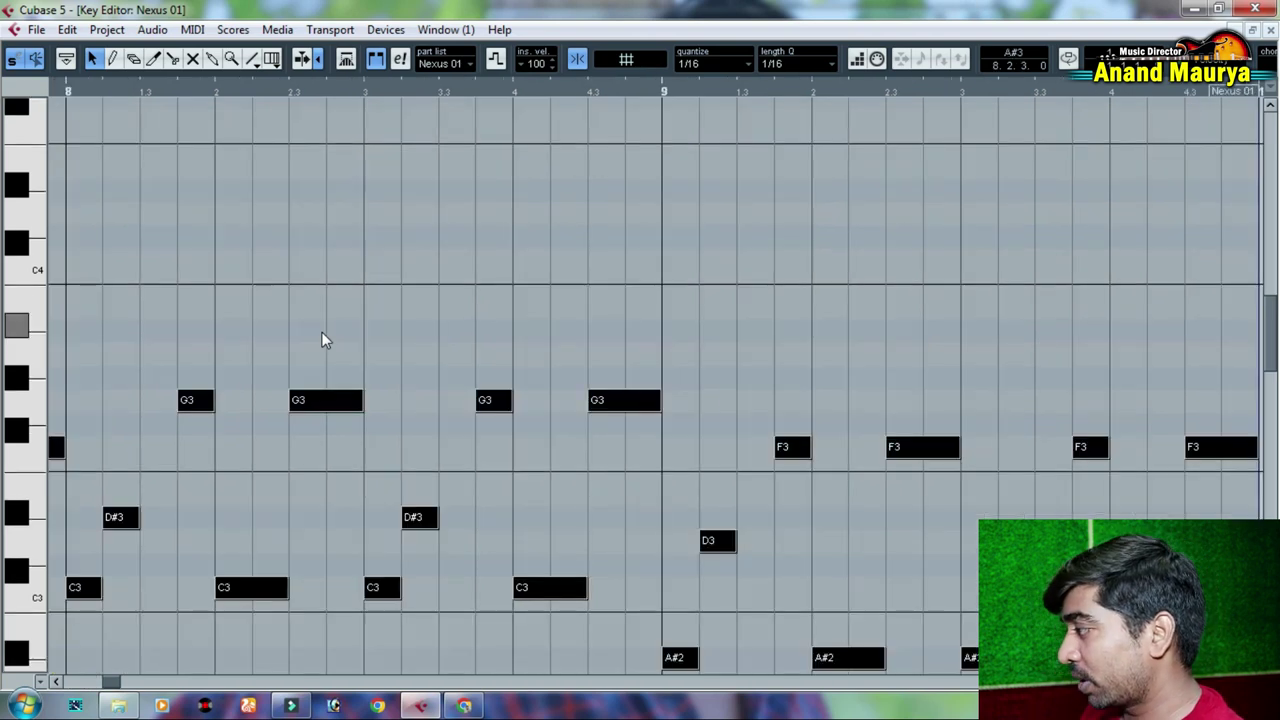
# Step: Review the finished arpeggio pattern across bars 2 to 9 in the Key Editor and close the editor
pyautogui.press('g')
pyautogui.press('g')
pyautogui.press('g')
pyautogui.press('g')
pyautogui.press('g')
pyautogui.press('g')
pyautogui.press('g')
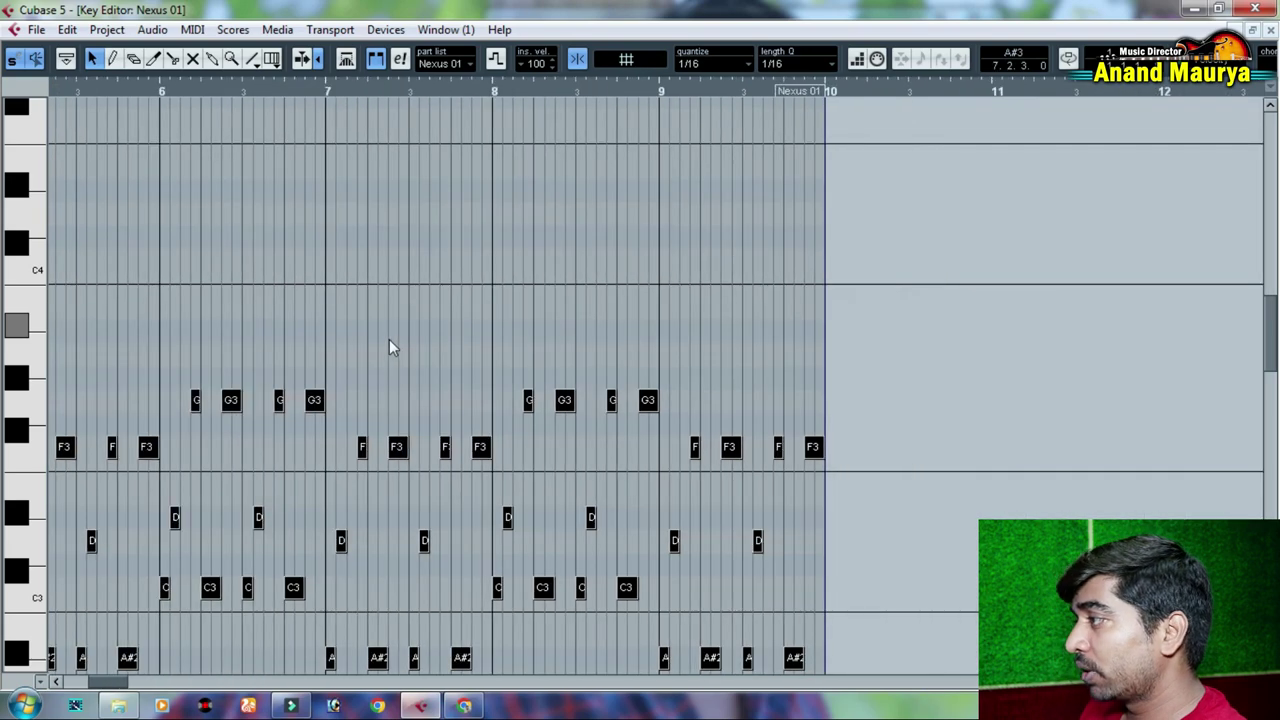
pyautogui.scroll(-4, 357, 342)
pyautogui.moveTo(285, 360); pyautogui.dragTo(790, 468)
pyautogui.moveTo(309, 492); pyautogui.dragTo(878, 497)
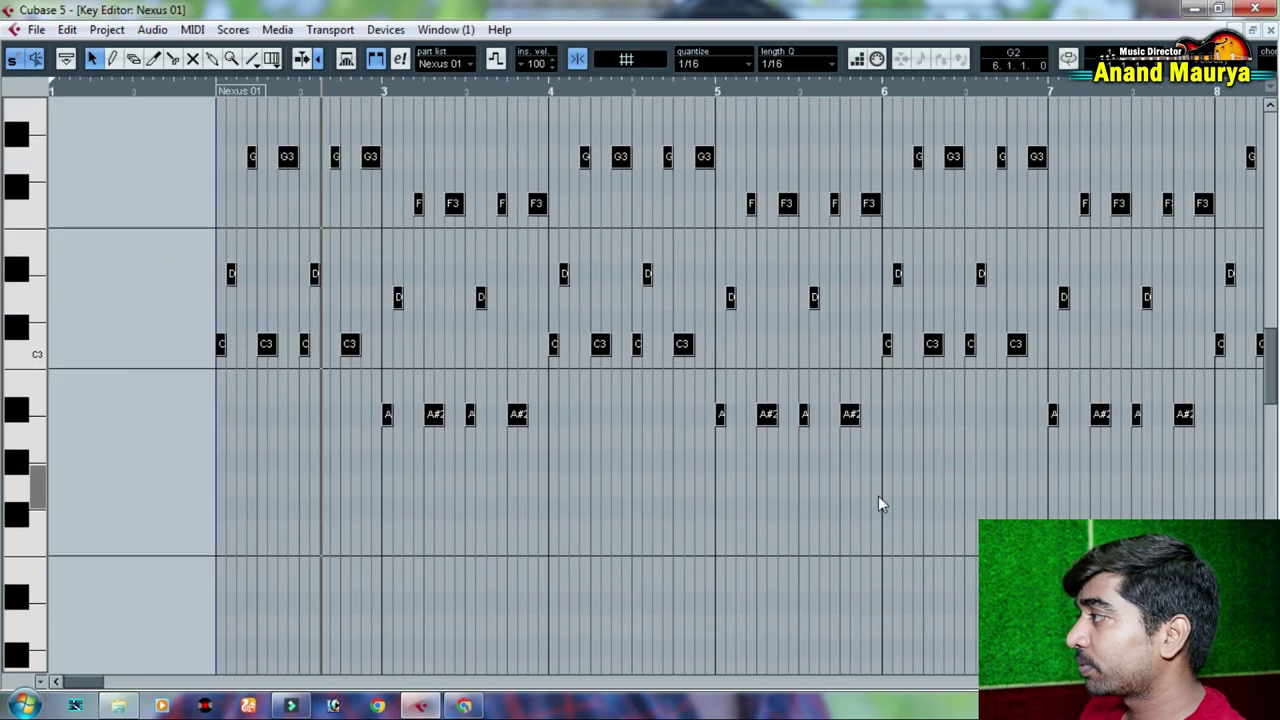
pyautogui.press('h')
pyautogui.press('h')
pyautogui.press('h')
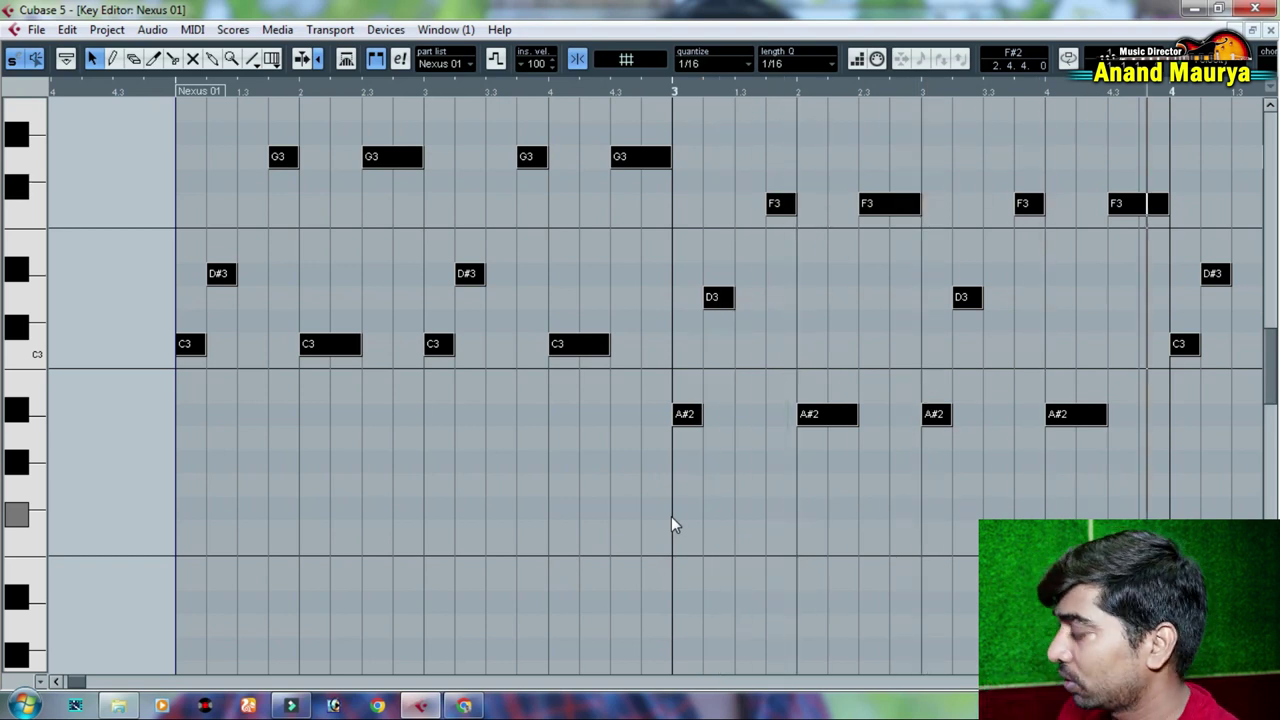
pyautogui.press('g')
pyautogui.press('g')
pyautogui.press('g')
pyautogui.press('g')
pyautogui.press('g')
pyautogui.press('g')
pyautogui.press('g')
pyautogui.press('g')
pyautogui.press('h')
pyautogui.press('h')
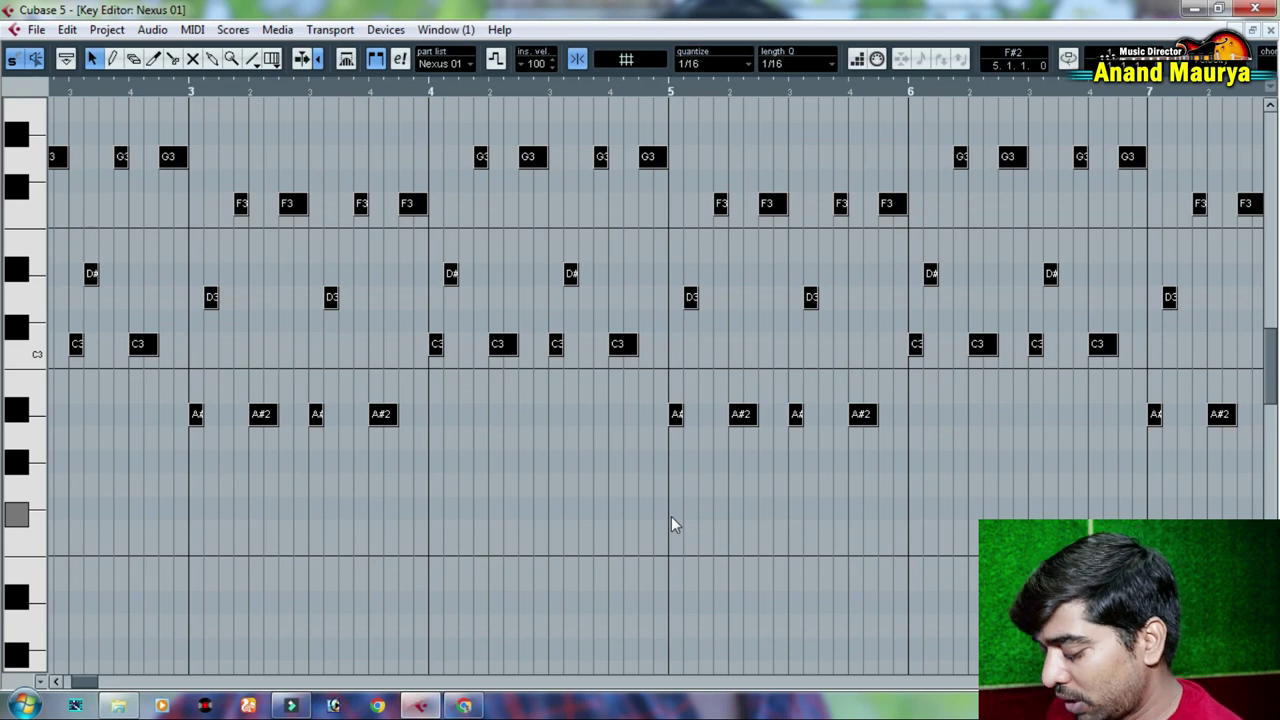
pyautogui.press('g')
pyautogui.press('g')
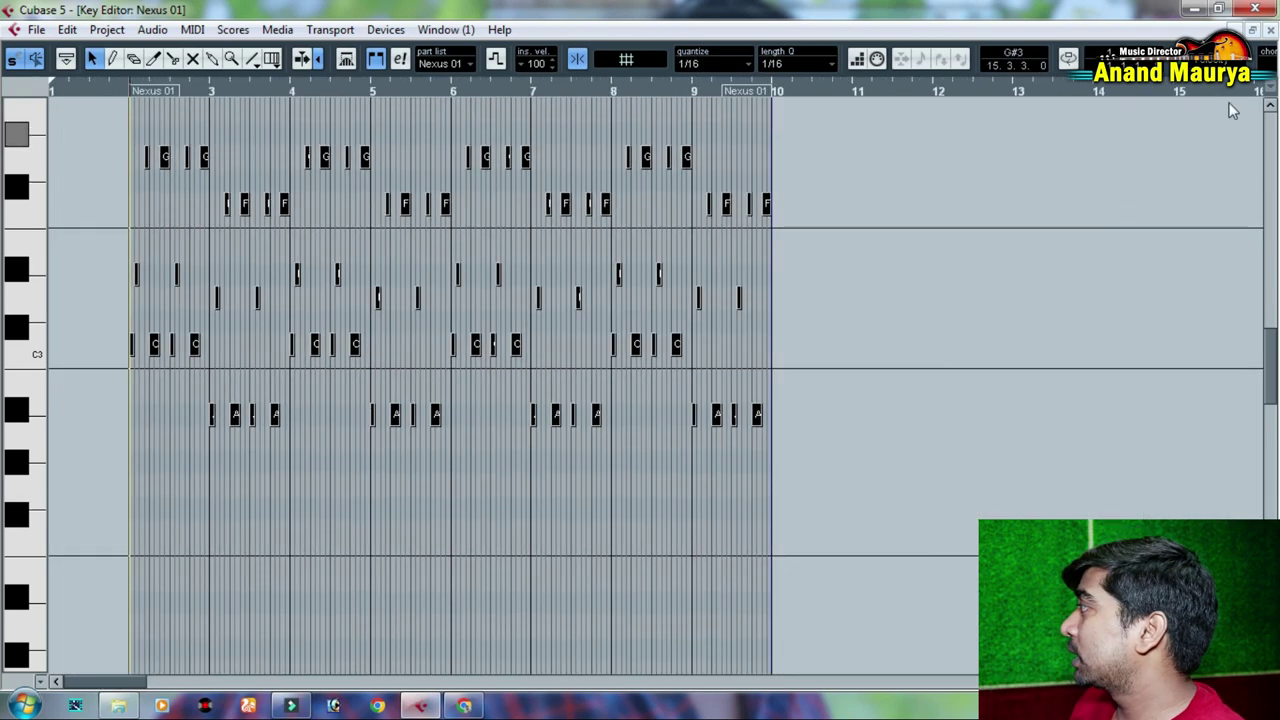
pyautogui.click(1270, 30)
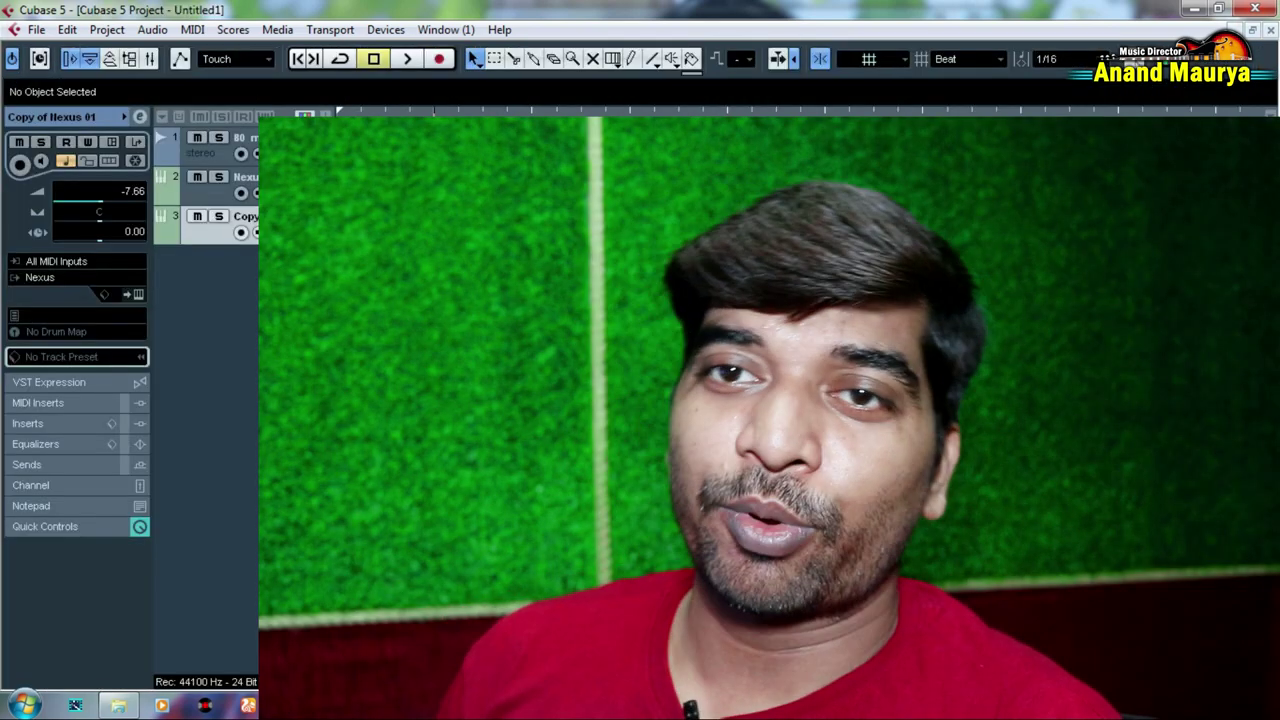